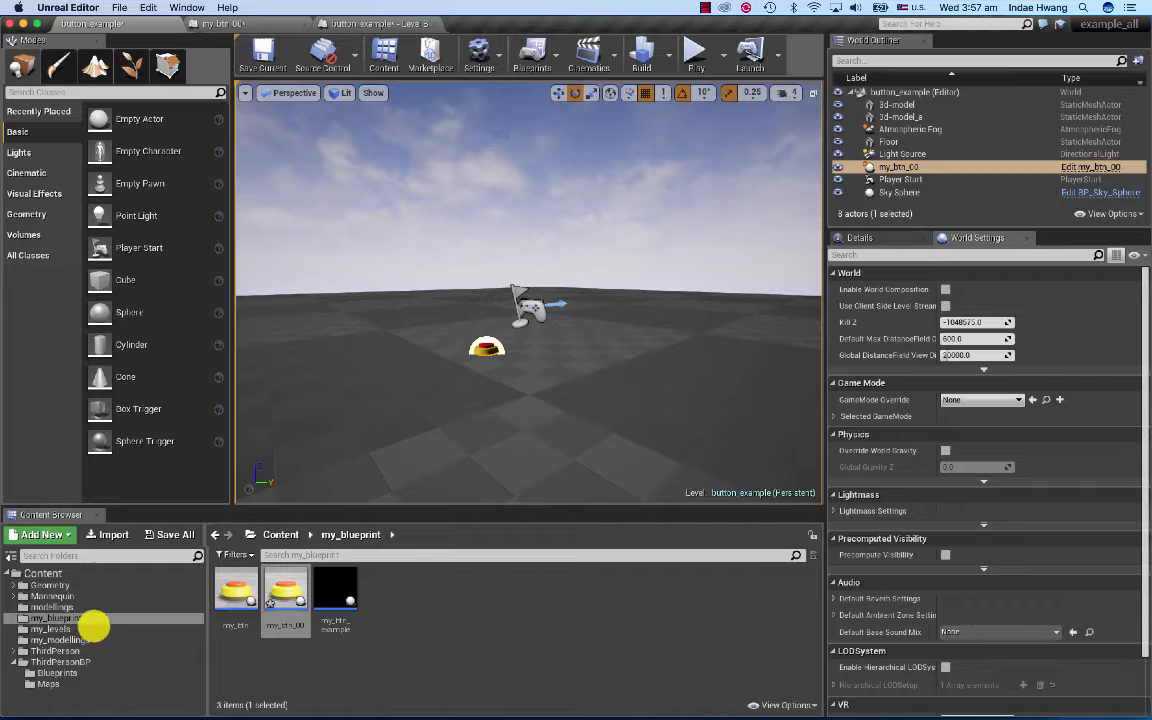
Step: Show the contents of the my_modellings folder
{"action": "left_click", "coordinate": [82, 640]}
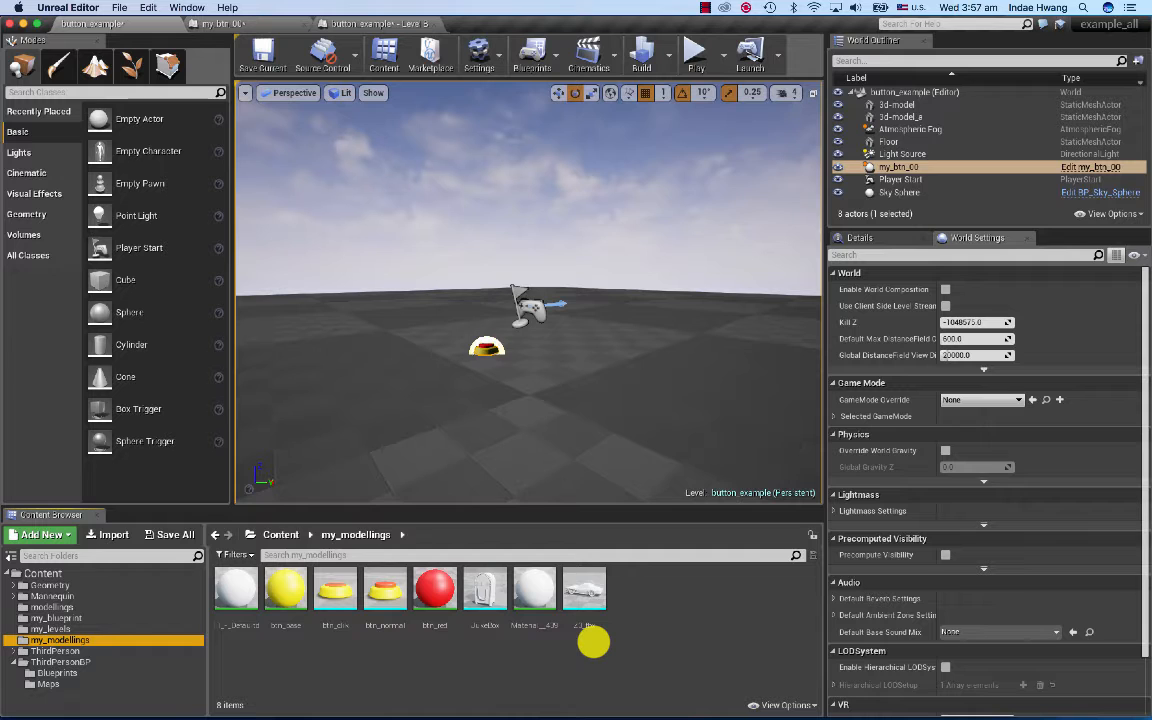
Step: Switch to Chrome, examine the Jukebox model's files and similar models on its CGTrader download page, and return to Unreal Editor
{"action": "key", "text": "super+Tab"}
{"action": "key", "text": "super+Tab"}
{"action": "key", "text": "super+Tab"}
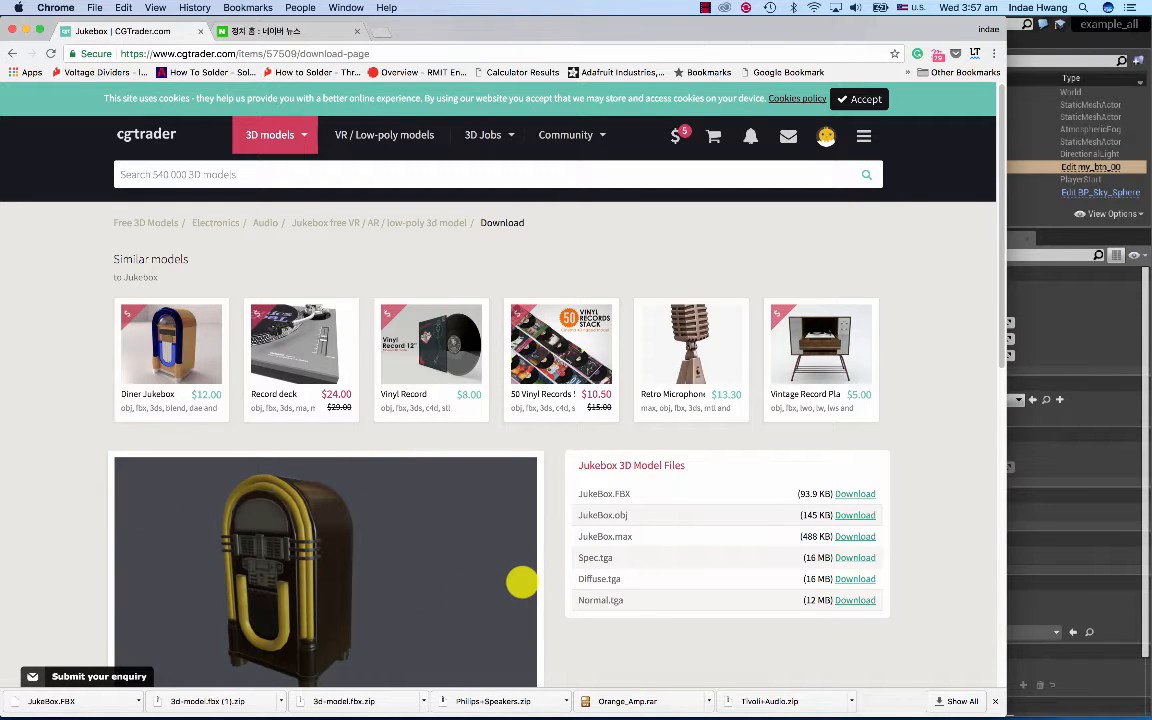
{"action": "scroll", "coordinate": [521, 581], "scroll_direction": "down", "scroll_amount": 4}
{"action": "scroll", "coordinate": [522, 581], "scroll_direction": "up", "scroll_amount": 1}
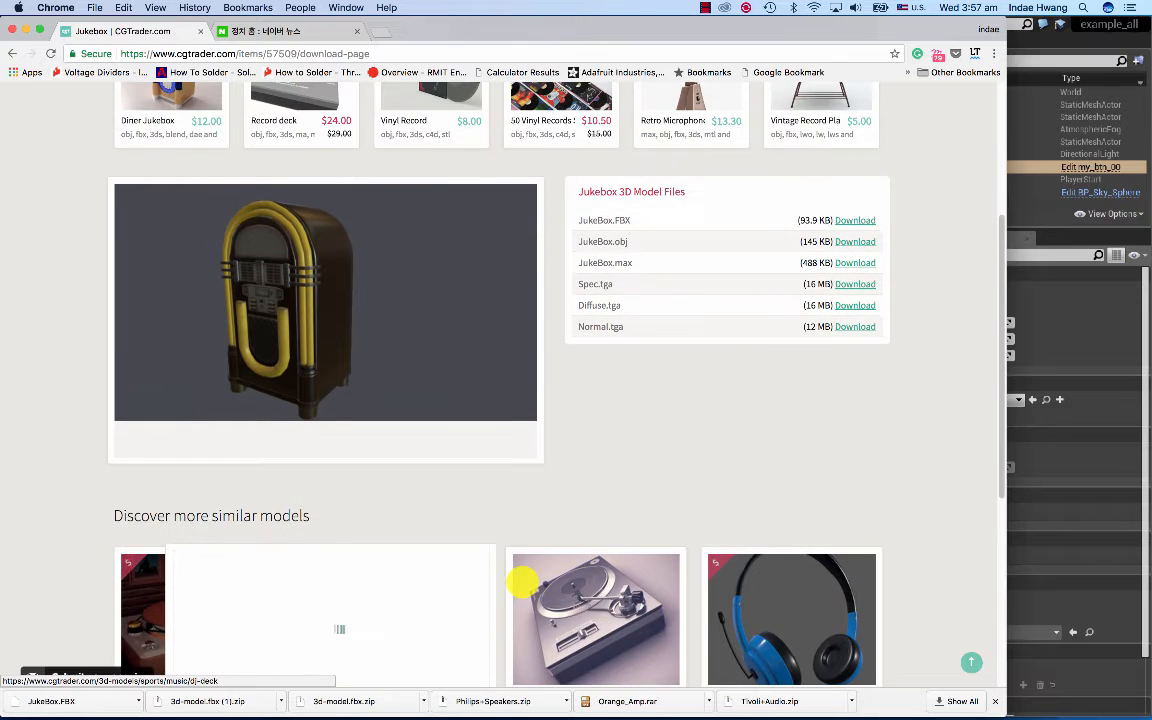
{"action": "scroll", "coordinate": [473, 408], "scroll_direction": "up", "scroll_amount": 3}
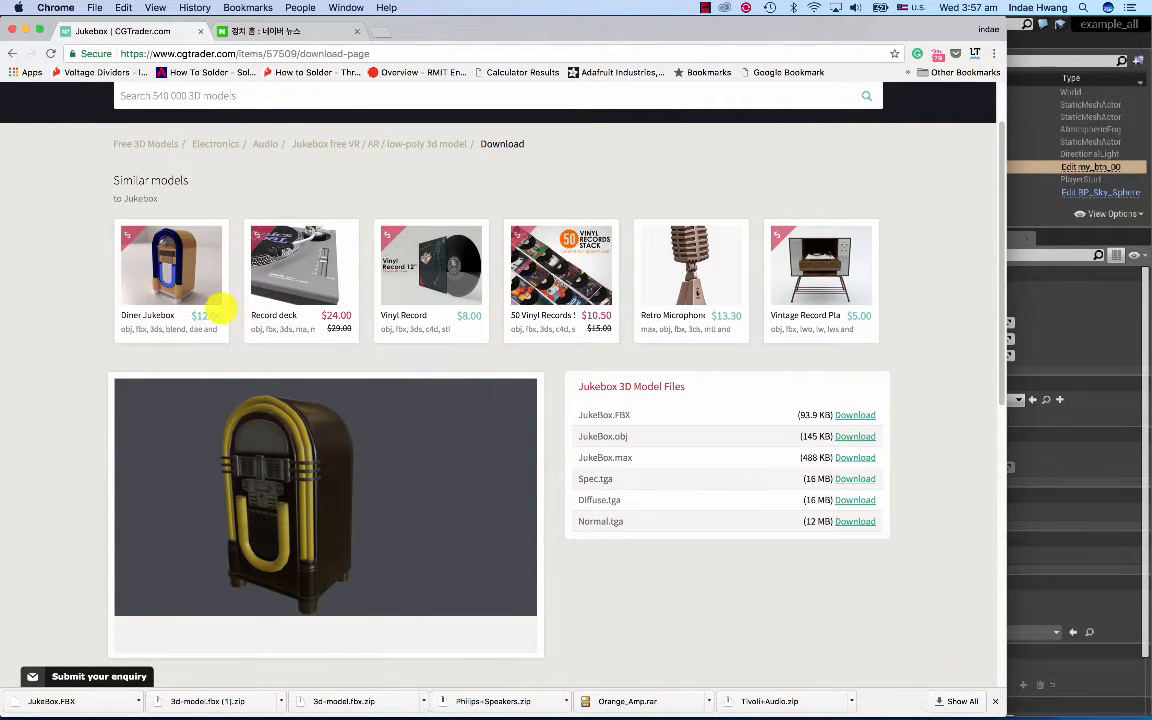
{"action": "mouse_move", "coordinate": [220, 310]}
{"action": "scroll", "coordinate": [220, 311], "scroll_direction": "up", "scroll_amount": 1}
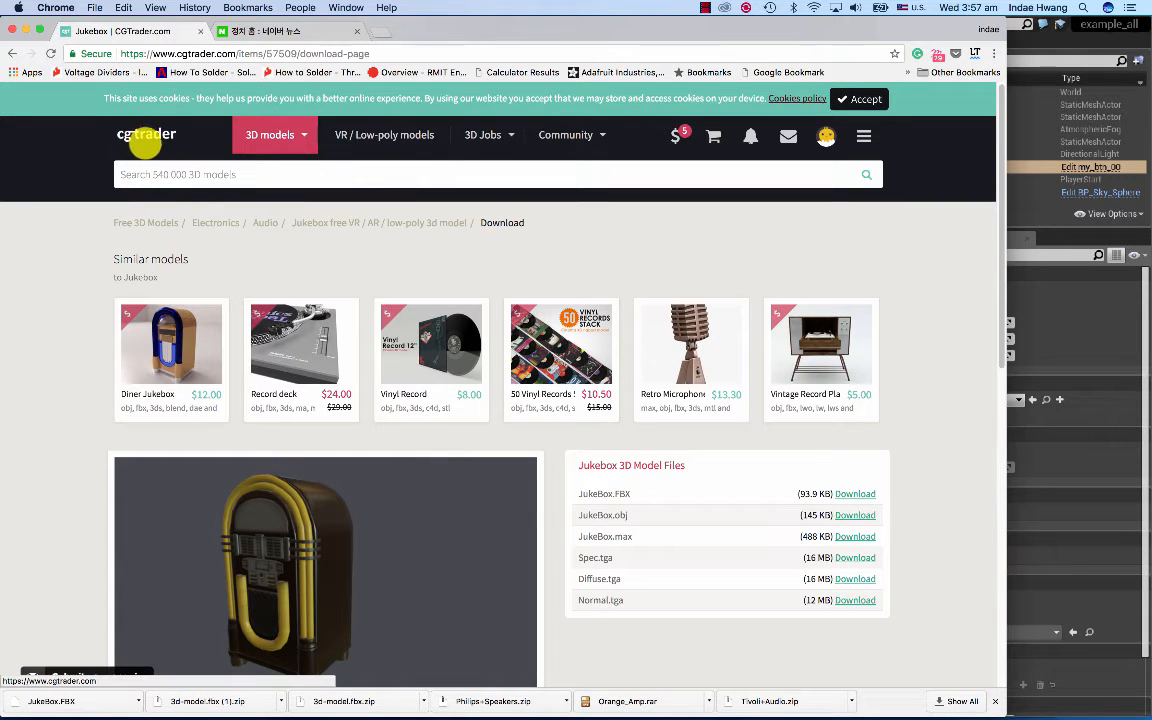
{"action": "key", "text": "super+Tab"}
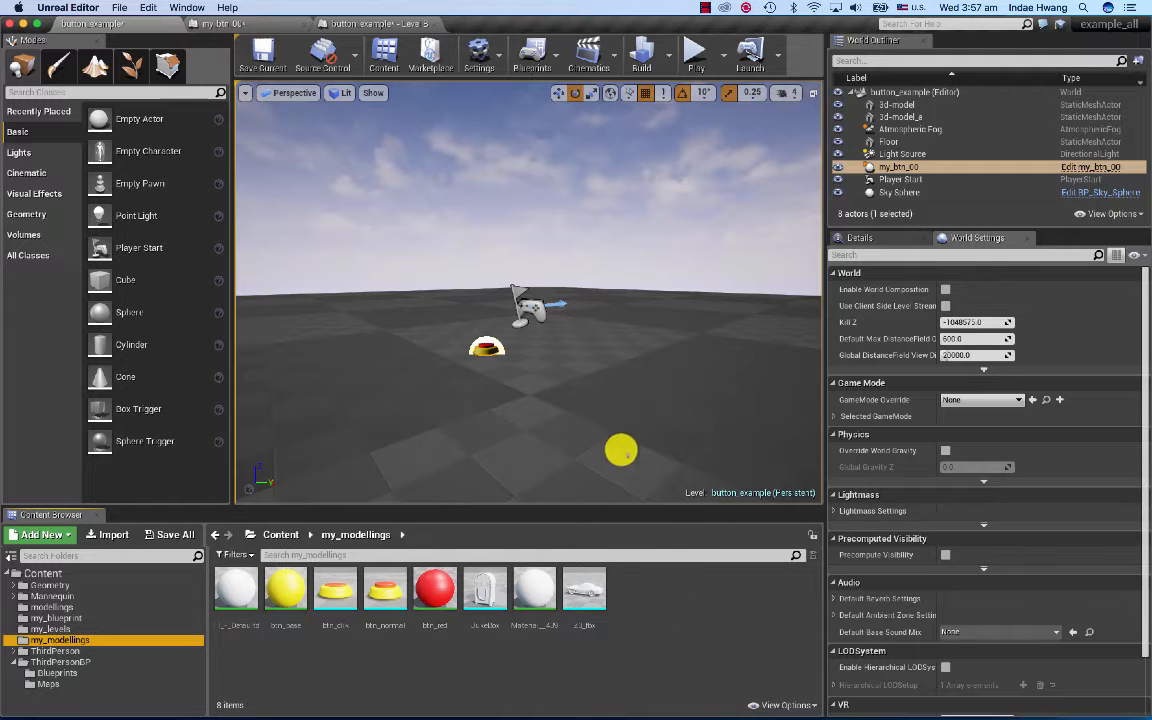
Step: Place the Z3_fbx car mesh in the level behind the red and yellow button, with the Move tool active
{"action": "mouse_move", "coordinate": [586, 596]}
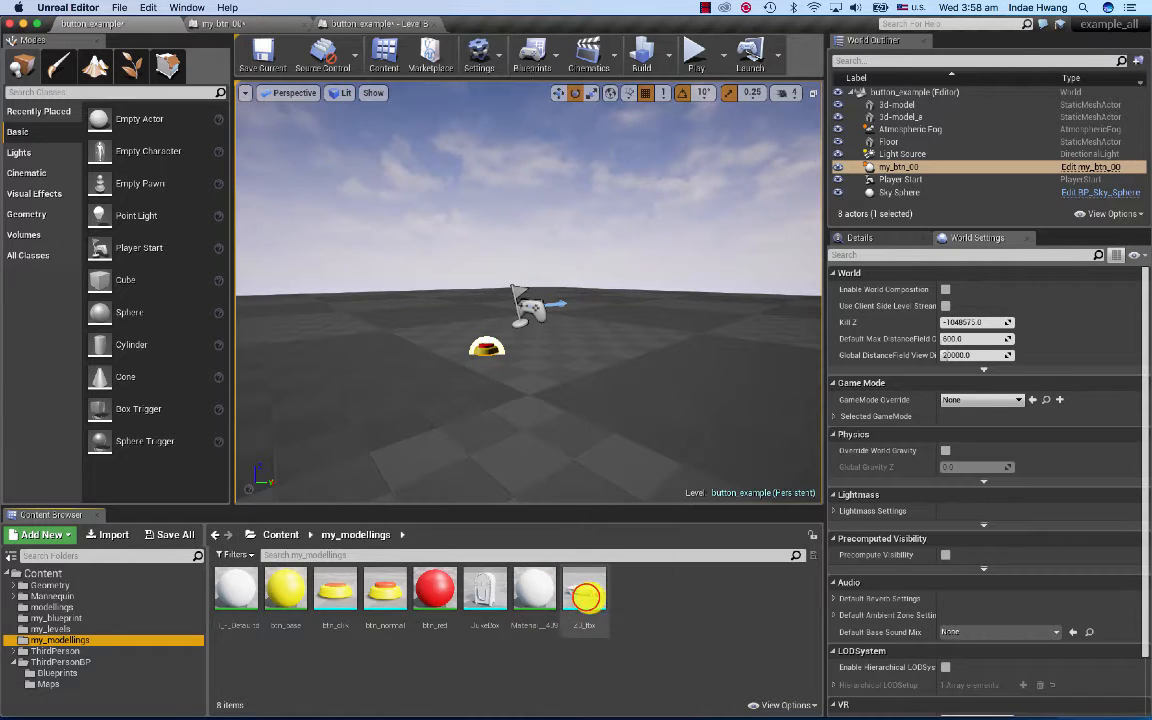
{"action": "left_click_drag", "start_coordinate": [586, 596], "coordinate": [495, 256]}
{"action": "key", "text": "w"}
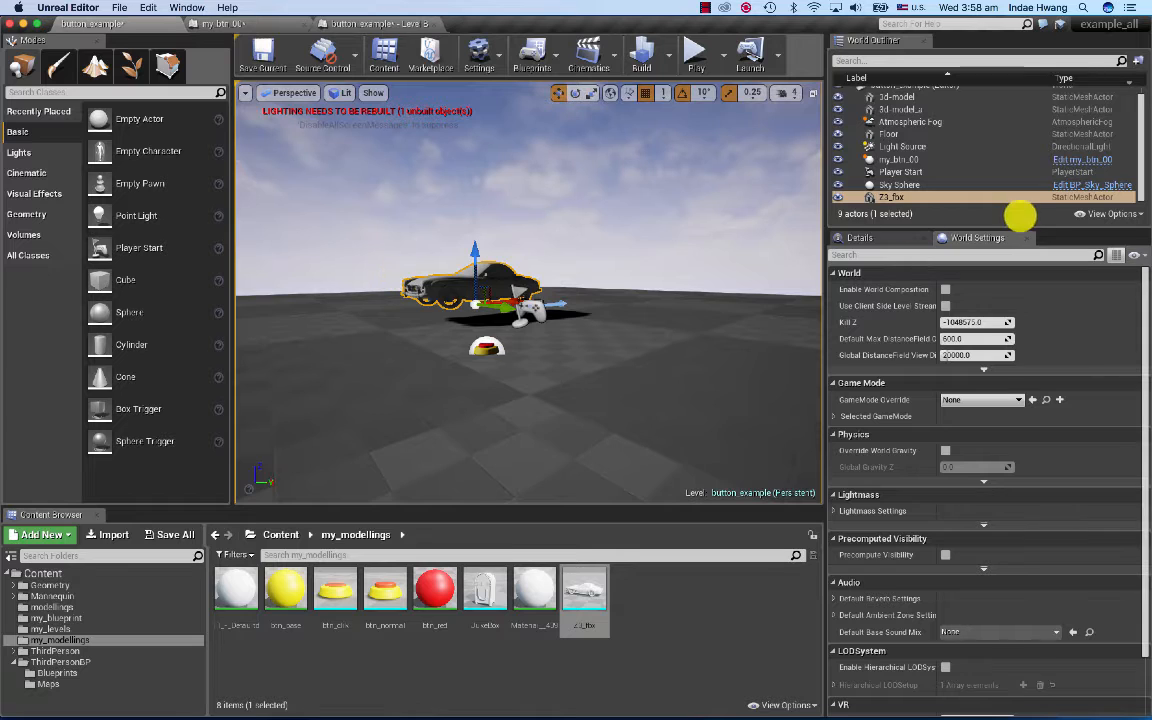
Step: Convert the placed Z3_fbx car into a Blueprint named my_content_car, saved in the my_blueprint folder
{"action": "left_click", "coordinate": [1067, 201]}
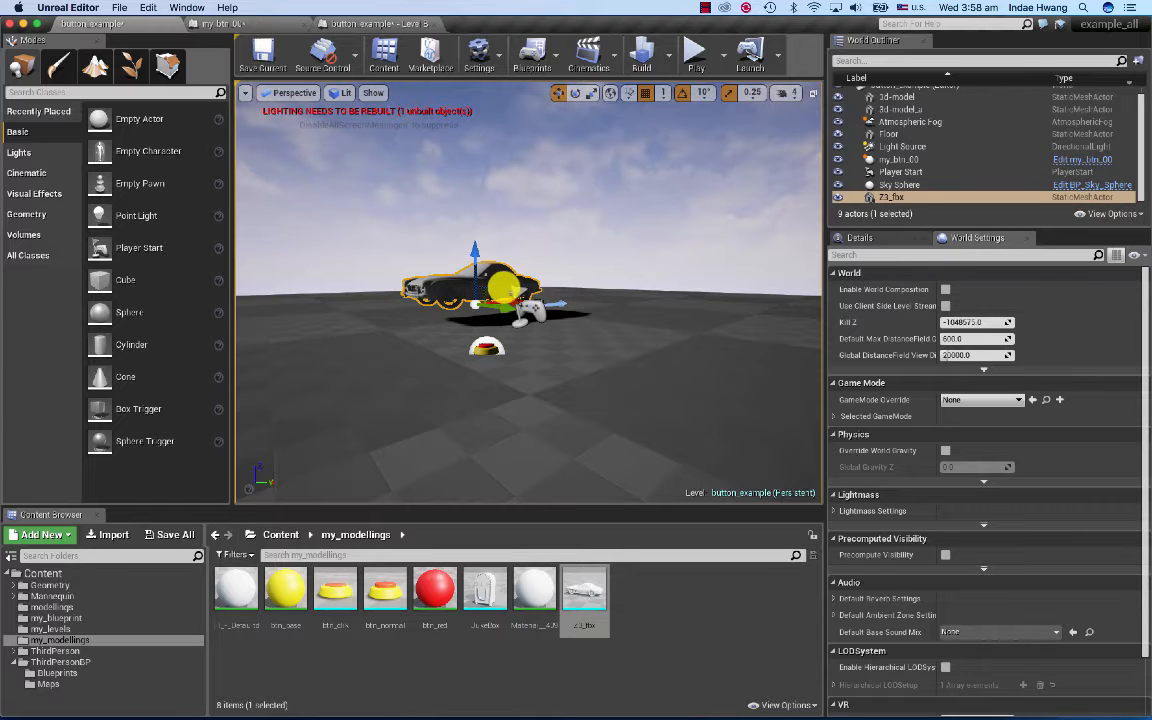
{"action": "left_click", "coordinate": [893, 238]}
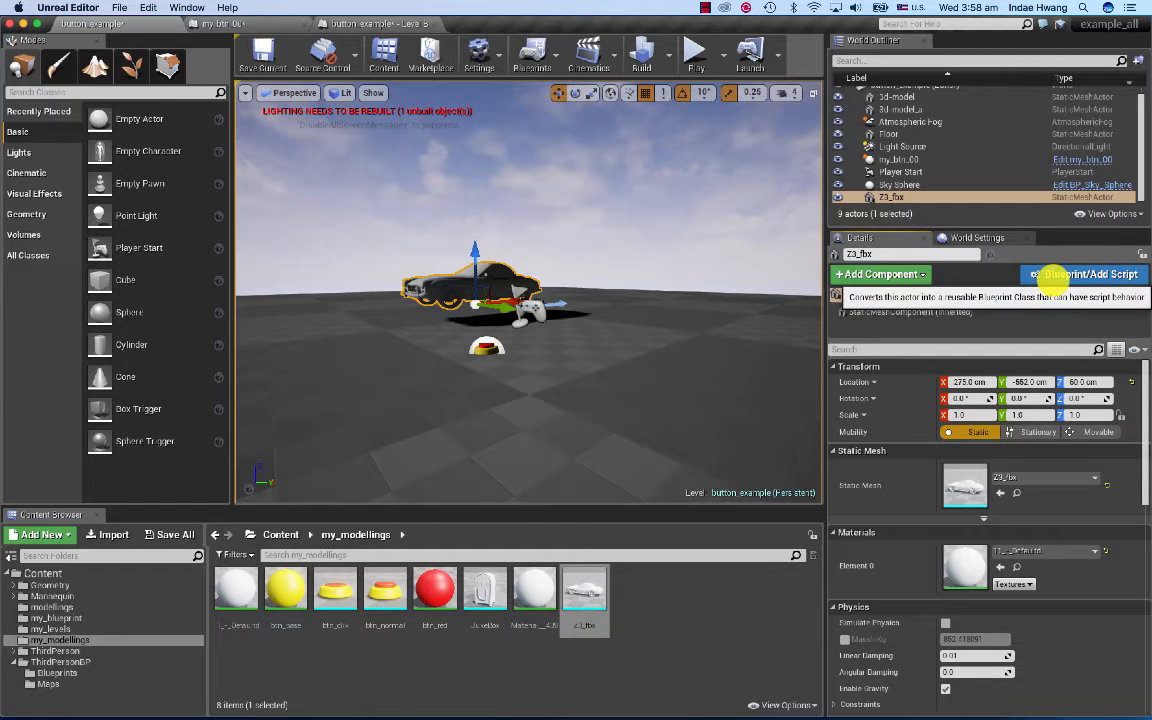
{"action": "left_click", "coordinate": [1053, 278]}
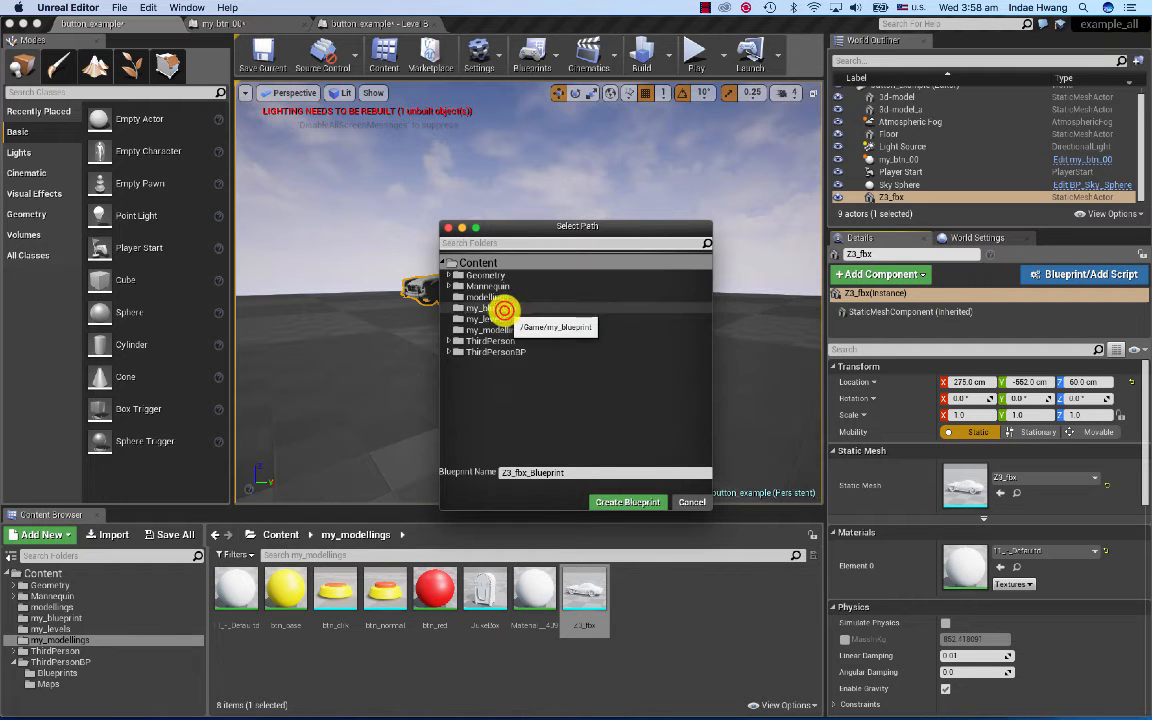
{"action": "left_click", "coordinate": [494, 308]}
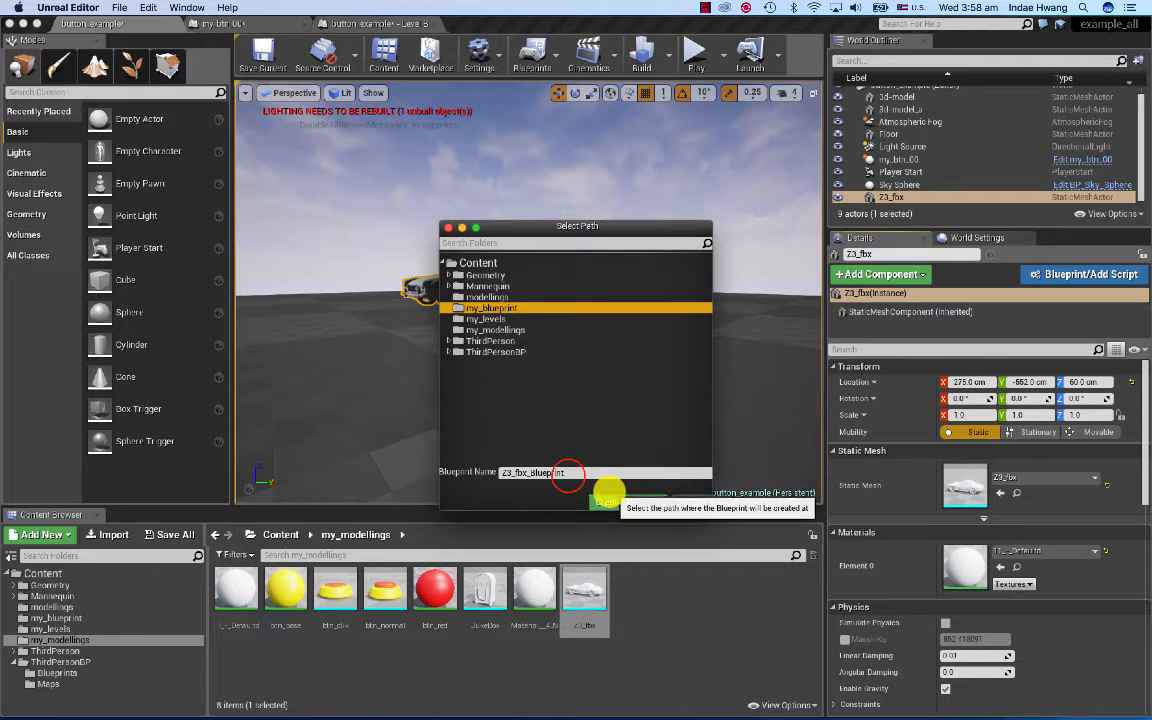
{"action": "left_click", "coordinate": [505, 472]}
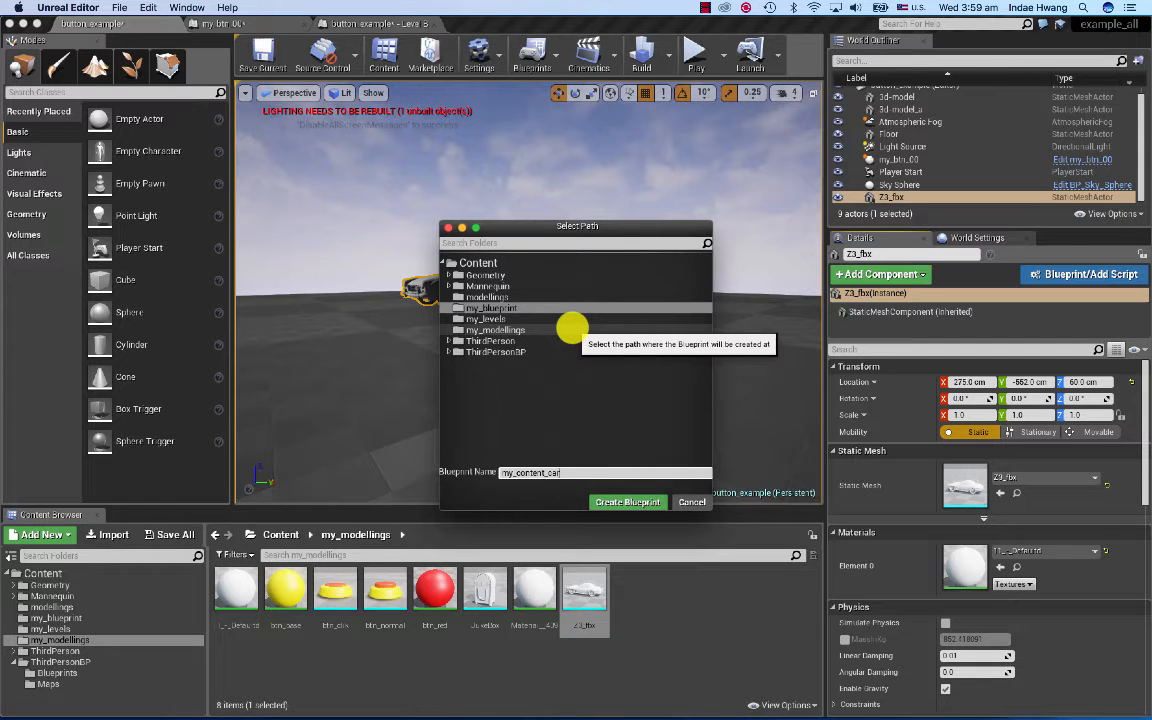
{"action": "left_click", "coordinate": [628, 501]}
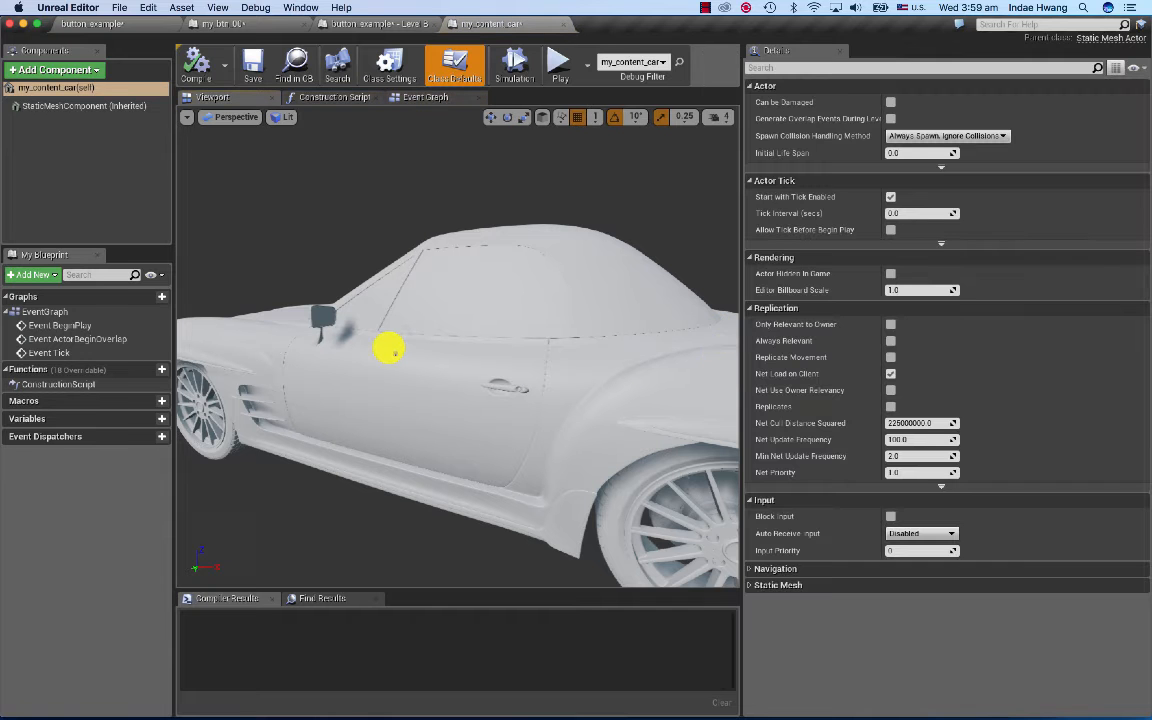
Step: Widen the car Blueprint's viewport and add a Rotating Movement component to the car
{"action": "scroll", "coordinate": [389, 348], "scroll_direction": "up", "scroll_amount": 3}
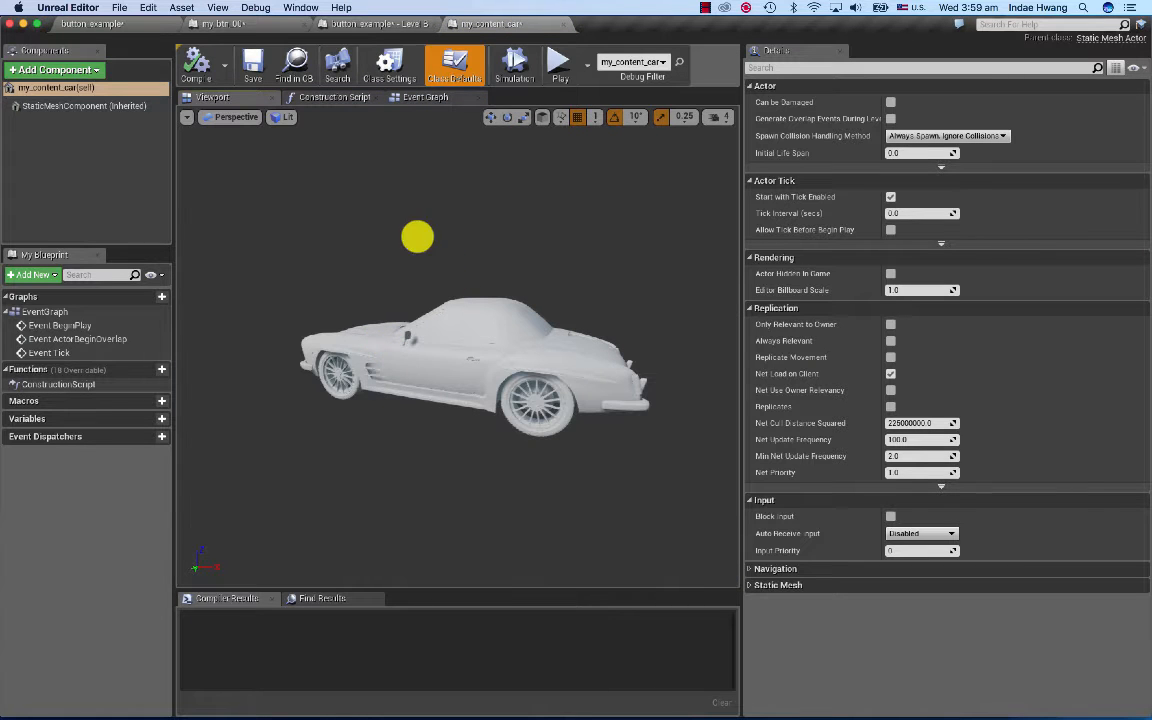
{"action": "left_click_drag", "start_coordinate": [738, 316], "coordinate": [832, 307]}
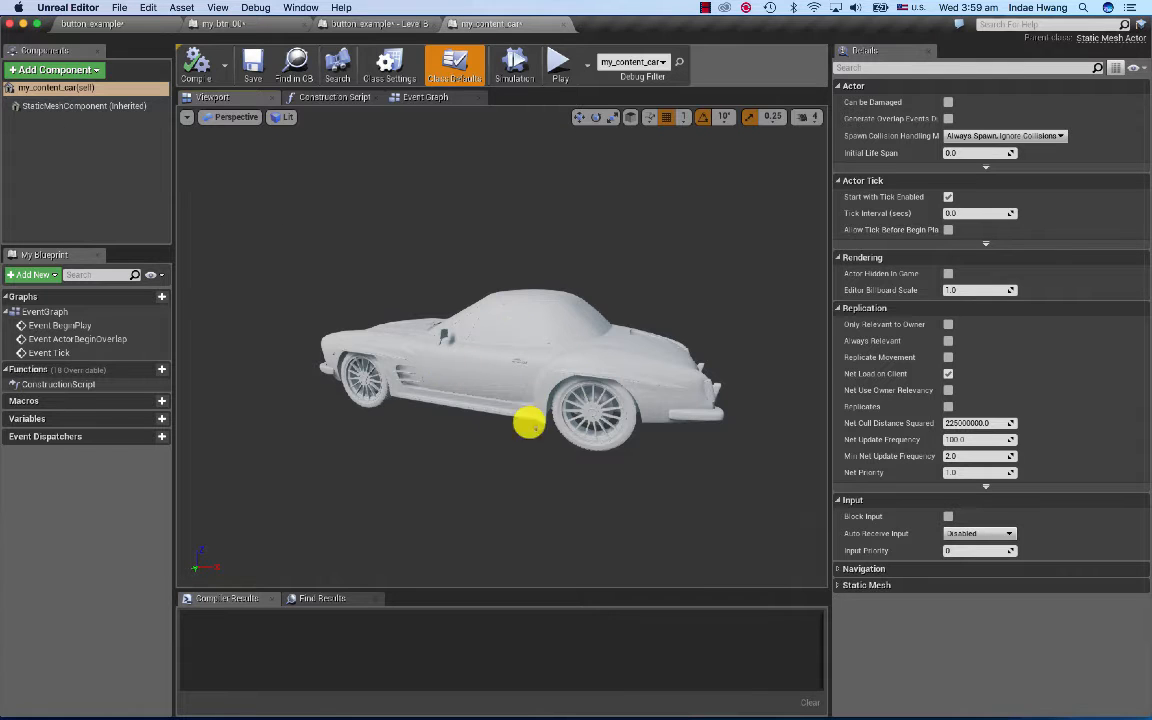
{"action": "left_click", "coordinate": [52, 71]}
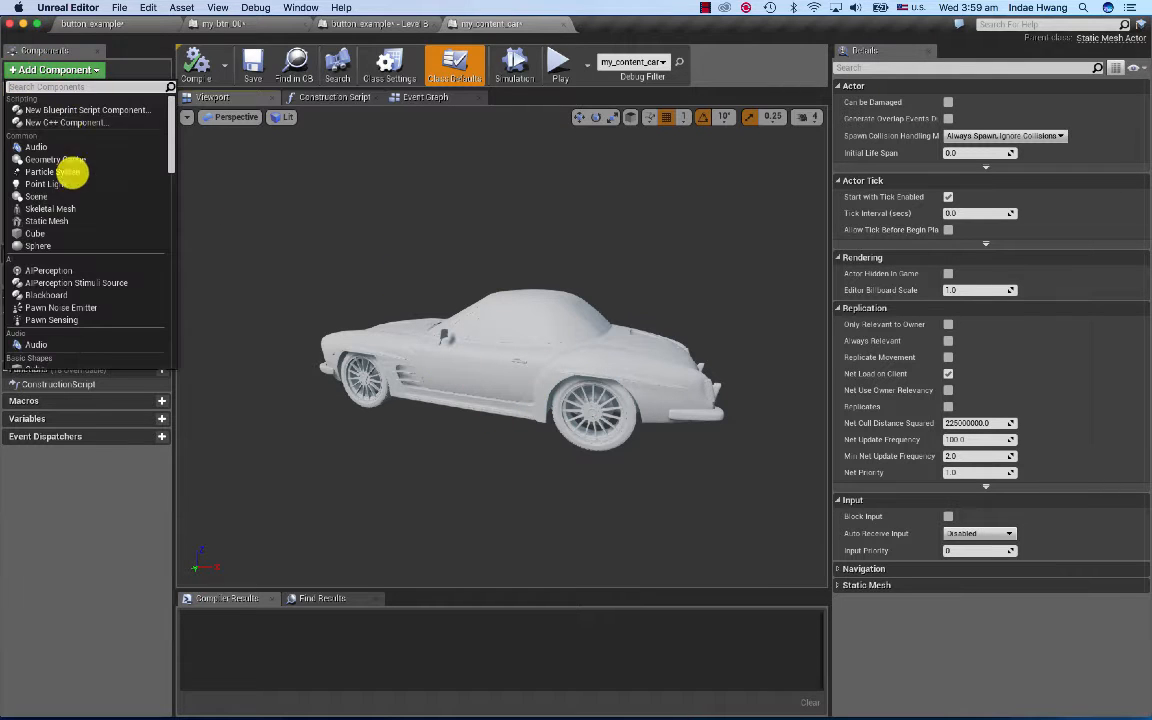
{"action": "type", "text": "rota"}
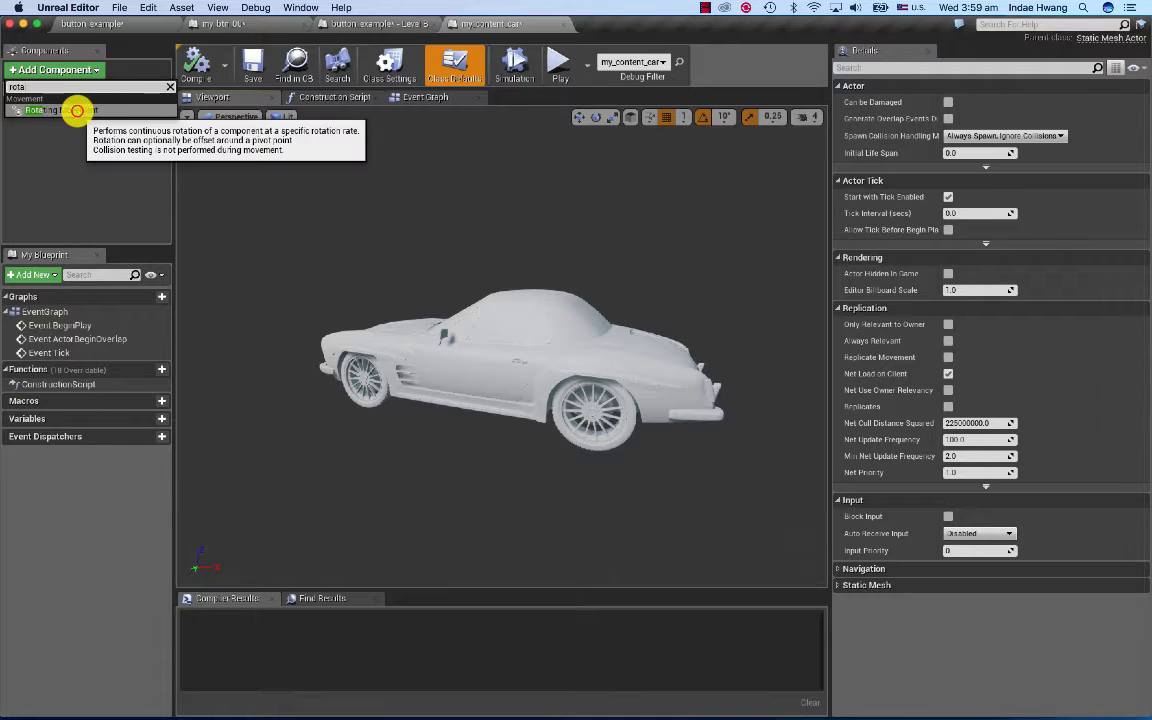
{"action": "left_click", "coordinate": [77, 110]}
{"action": "left_click", "coordinate": [64, 124]}
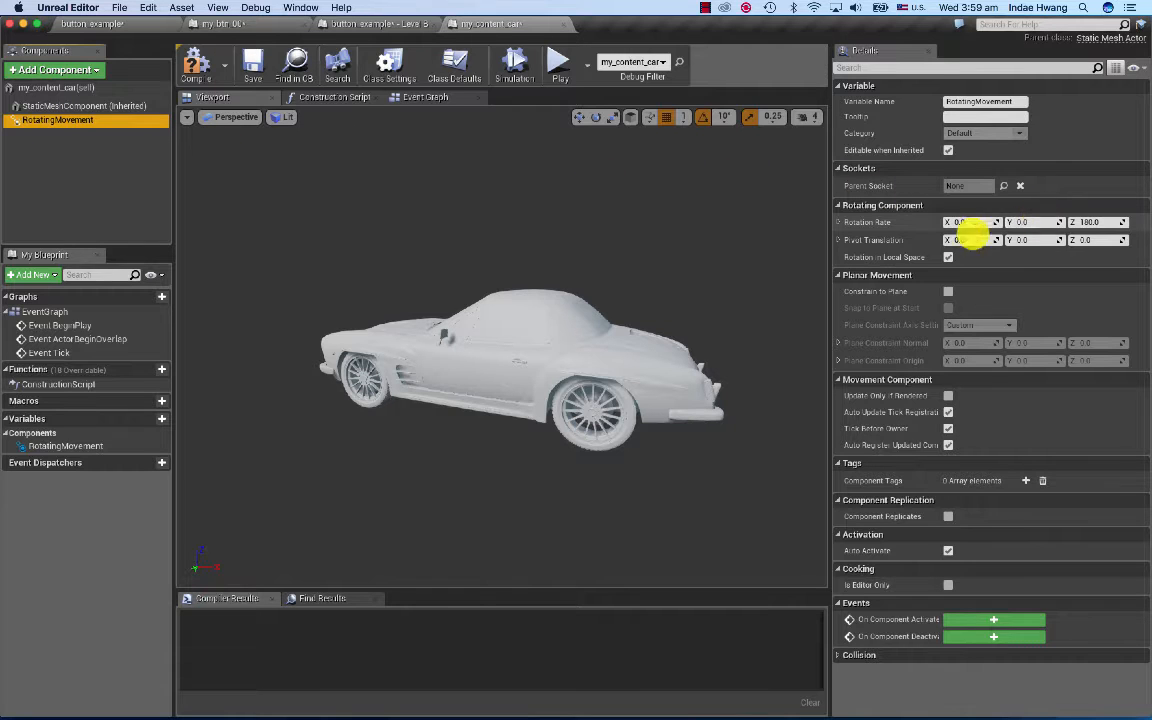
Step: Set the RotatingMovement component's Z rotation rate to 20 and compile the Blueprint
{"action": "left_click", "coordinate": [1083, 222]}
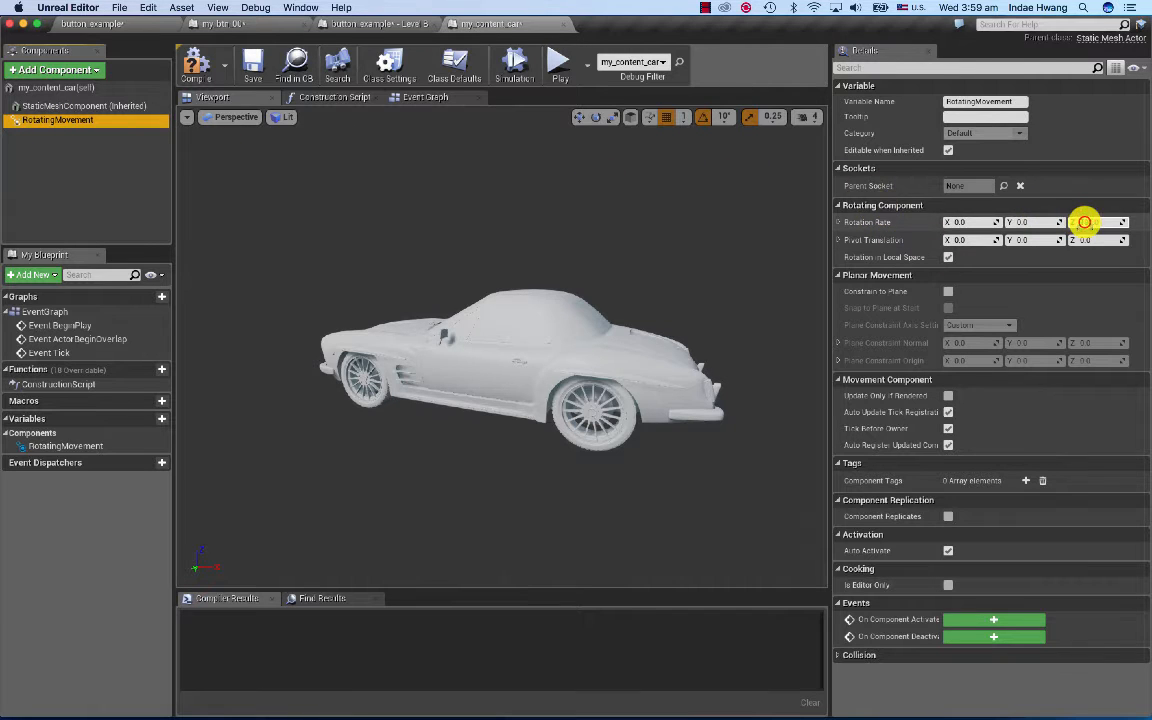
{"action": "left_click", "coordinate": [1084, 222]}
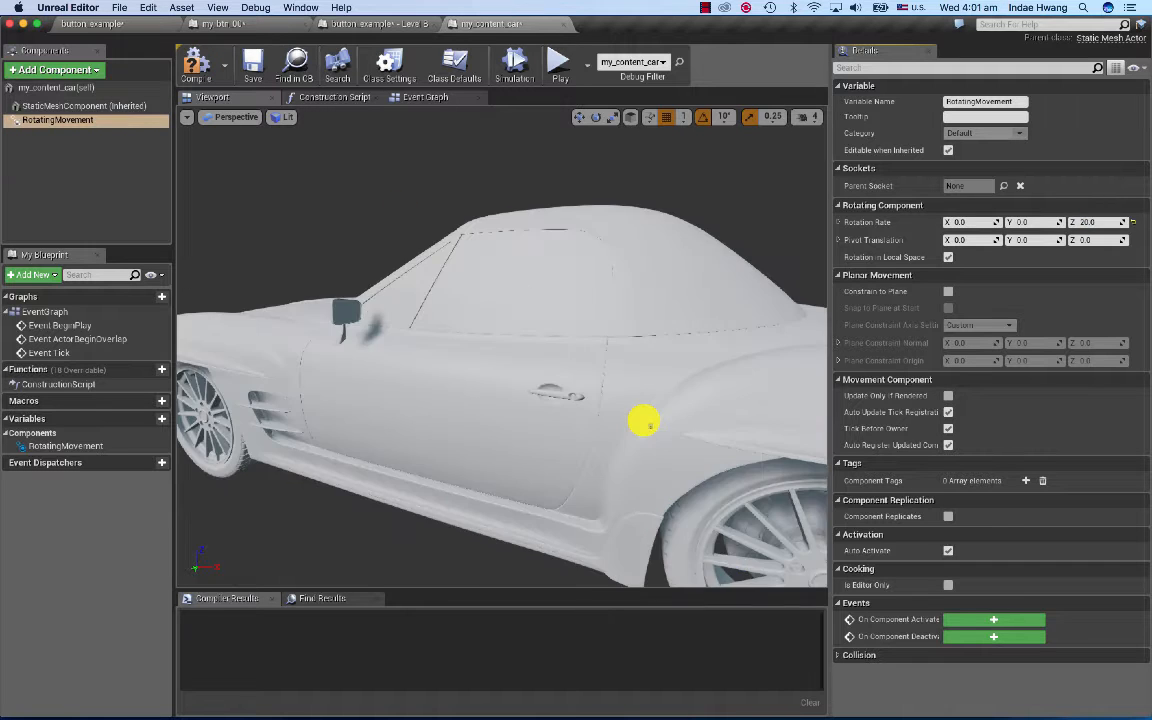
{"action": "scroll", "coordinate": [643, 421], "scroll_direction": "down", "scroll_amount": 6}
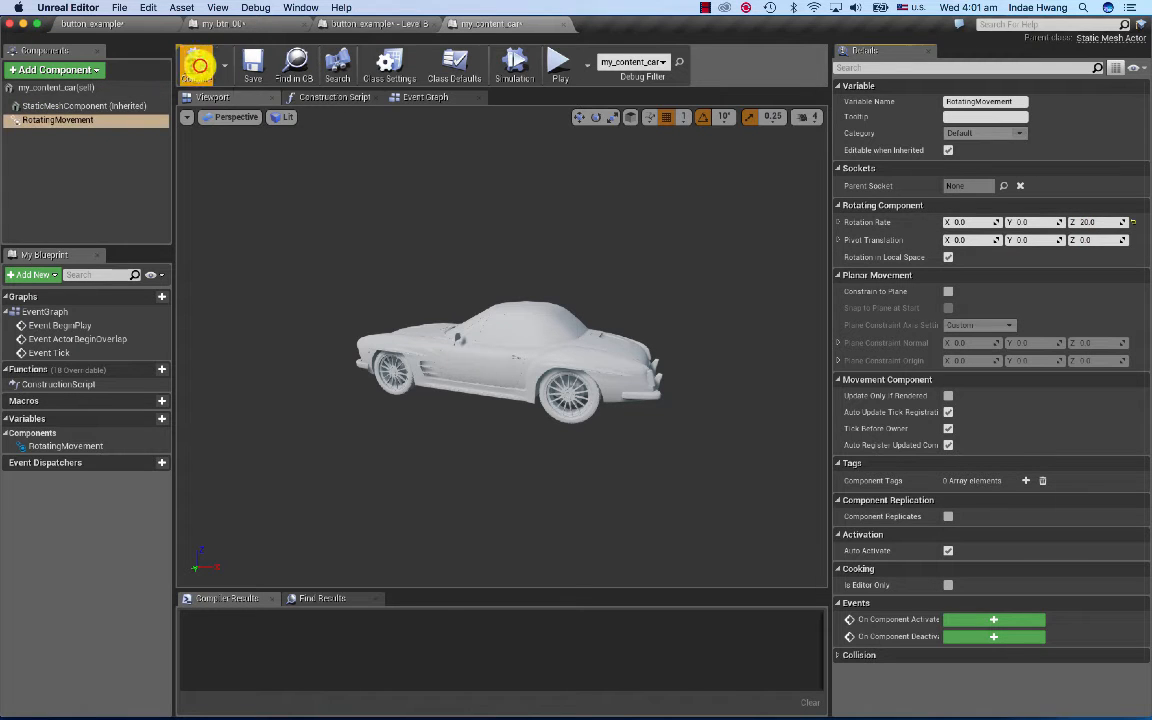
{"action": "left_click", "coordinate": [185, 57]}
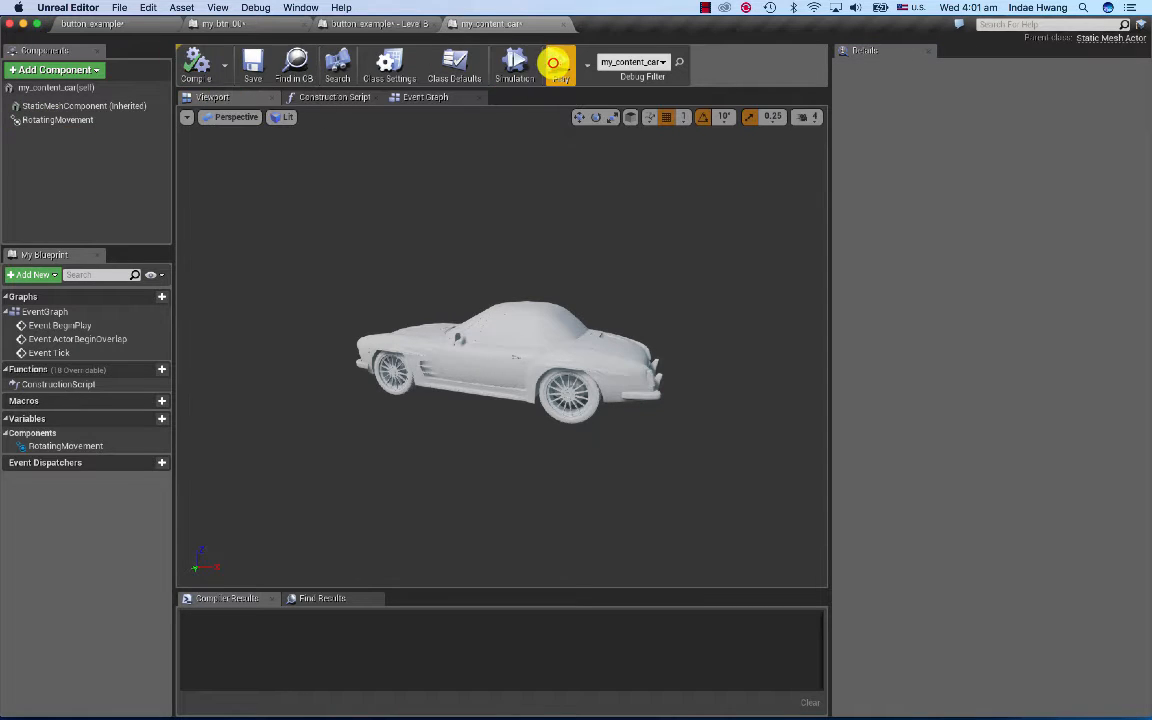
Step: Play the level, look around the car to check its rotation, and stop the preview
{"action": "left_click", "coordinate": [556, 64]}
{"action": "left_click_drag", "start_coordinate": [463, 334], "coordinate": [301, 383]}
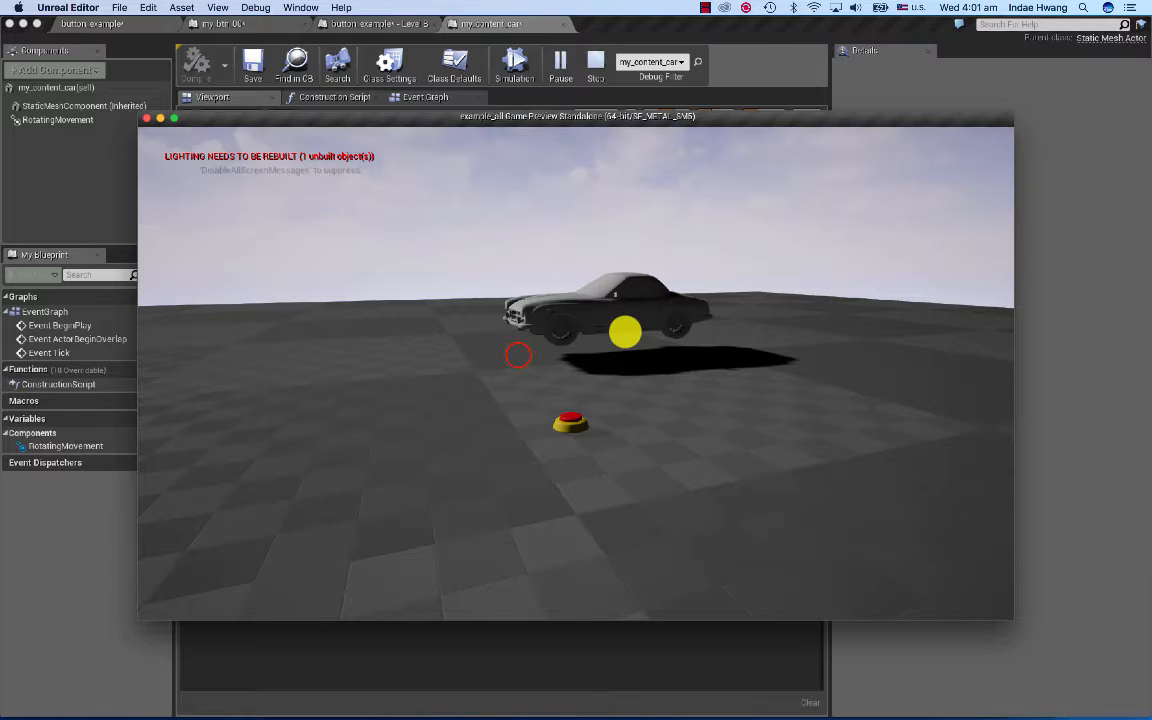
{"action": "left_click_drag", "start_coordinate": [517, 355], "coordinate": [613, 350]}
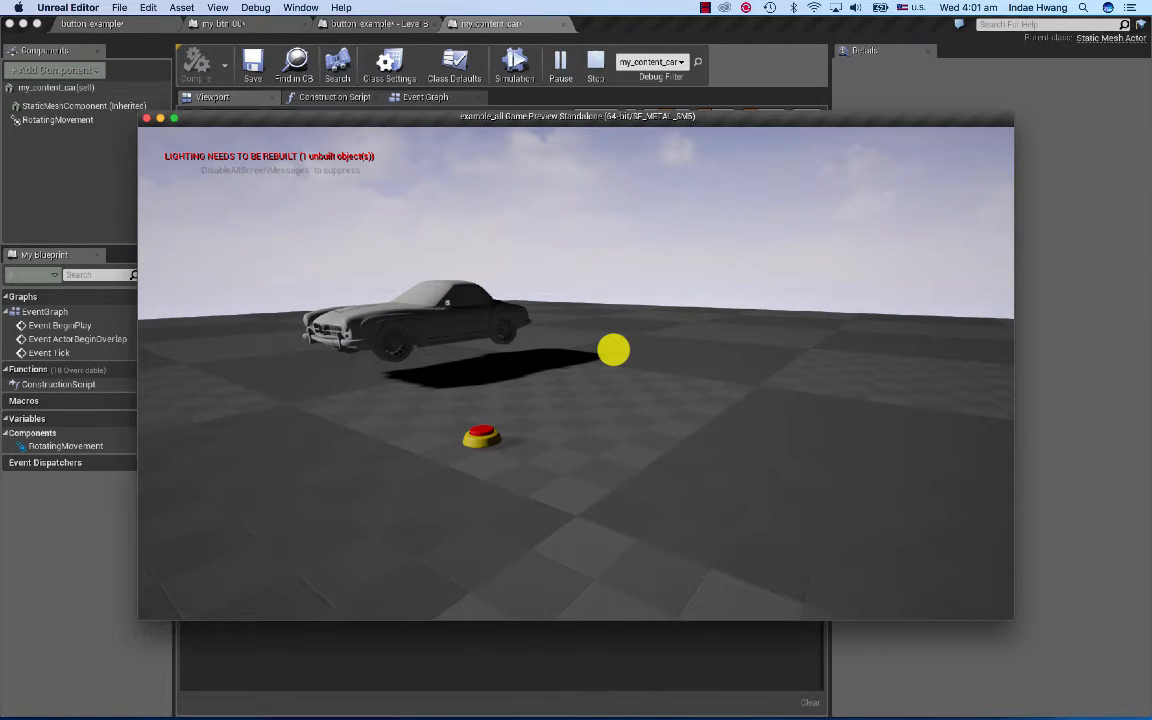
{"action": "key", "text": "Escape"}
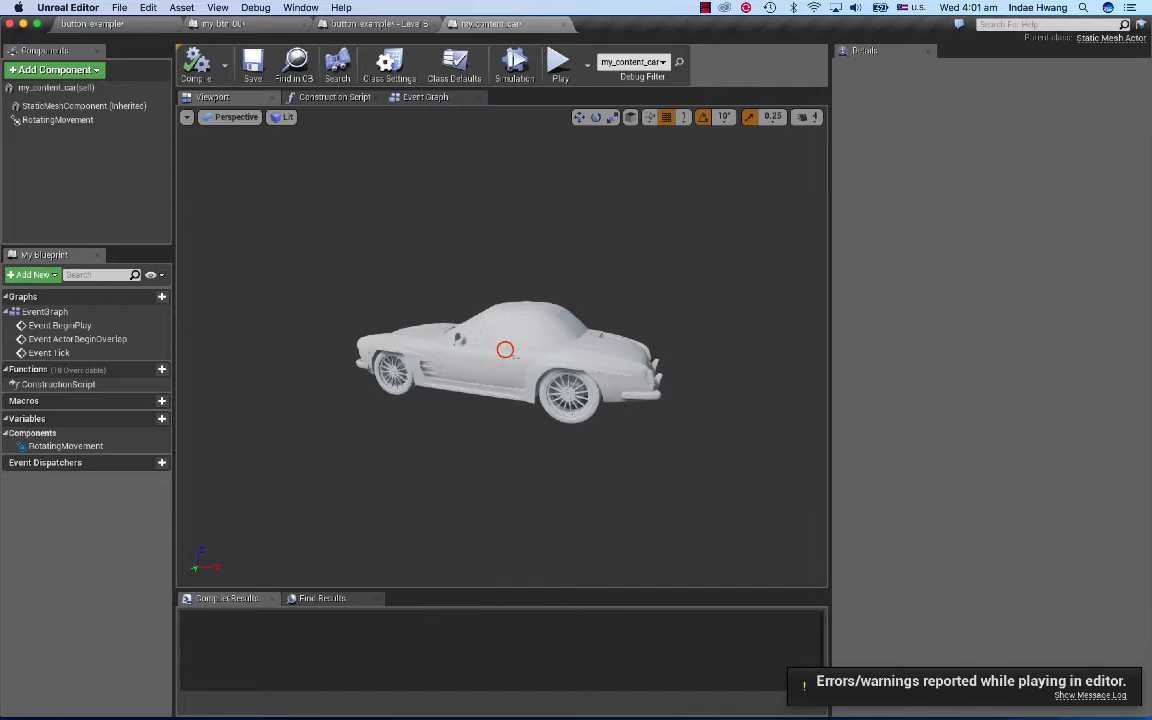
Step: Set the mobility of the car's static mesh component to Movable and compile the Blueprint
{"action": "left_click", "coordinate": [505, 350]}
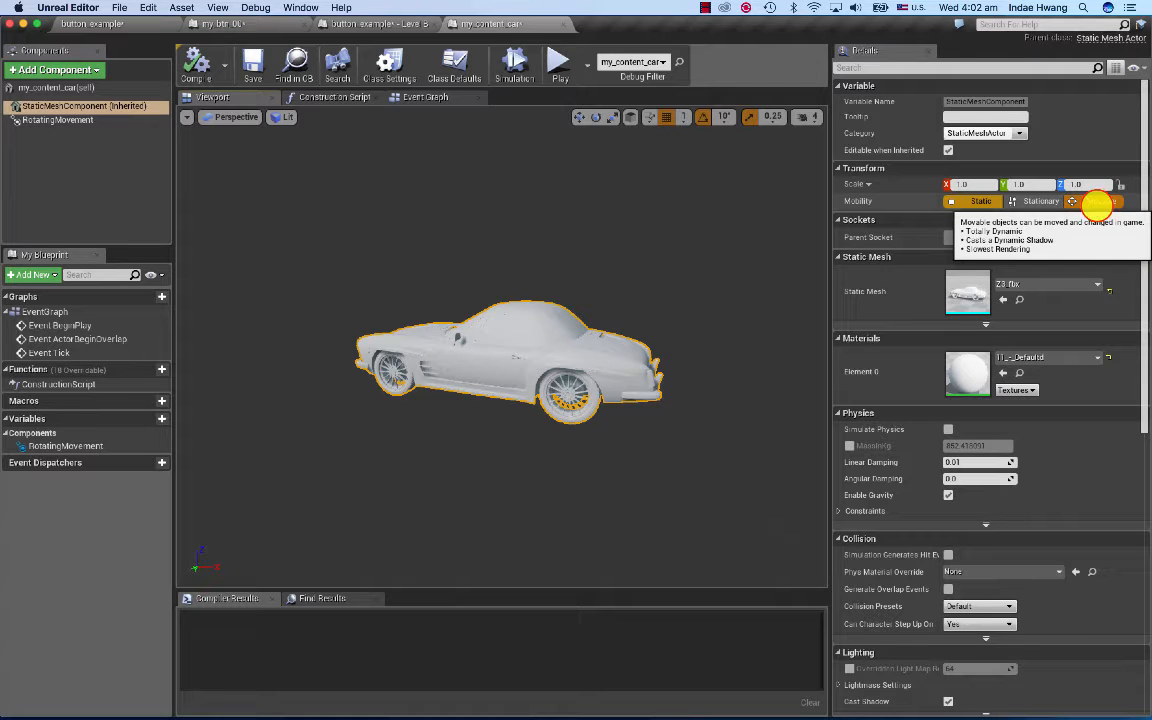
{"action": "left_click", "coordinate": [1097, 204]}
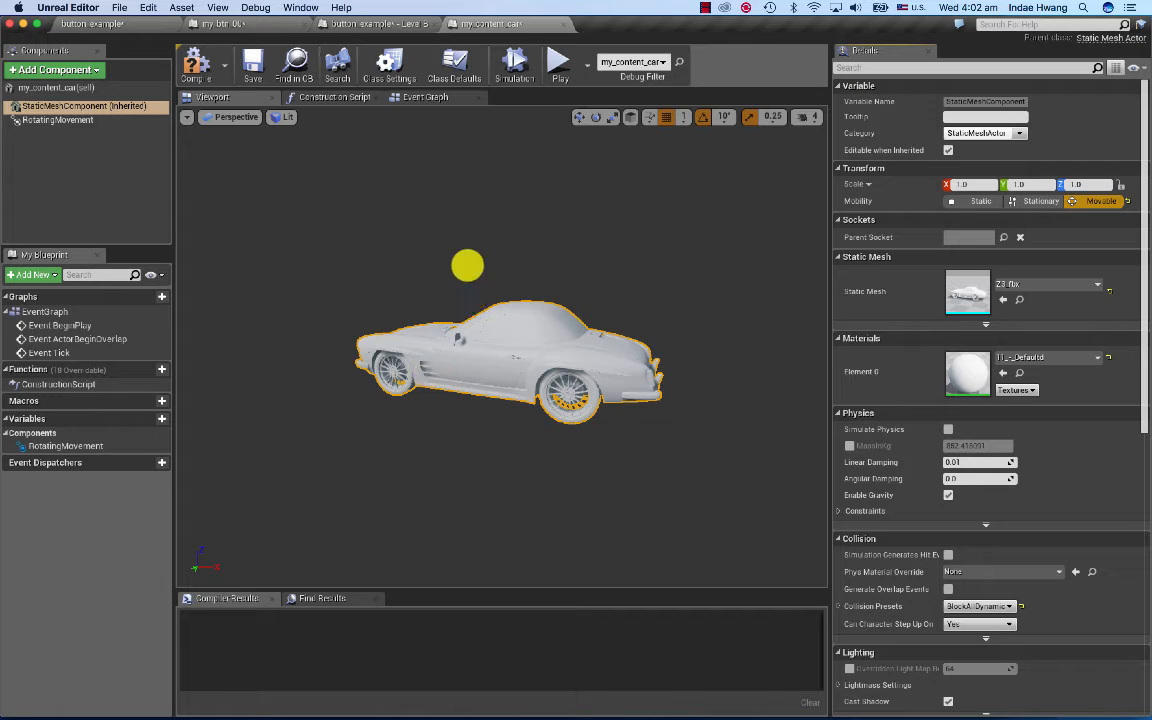
{"action": "left_click", "coordinate": [196, 68]}
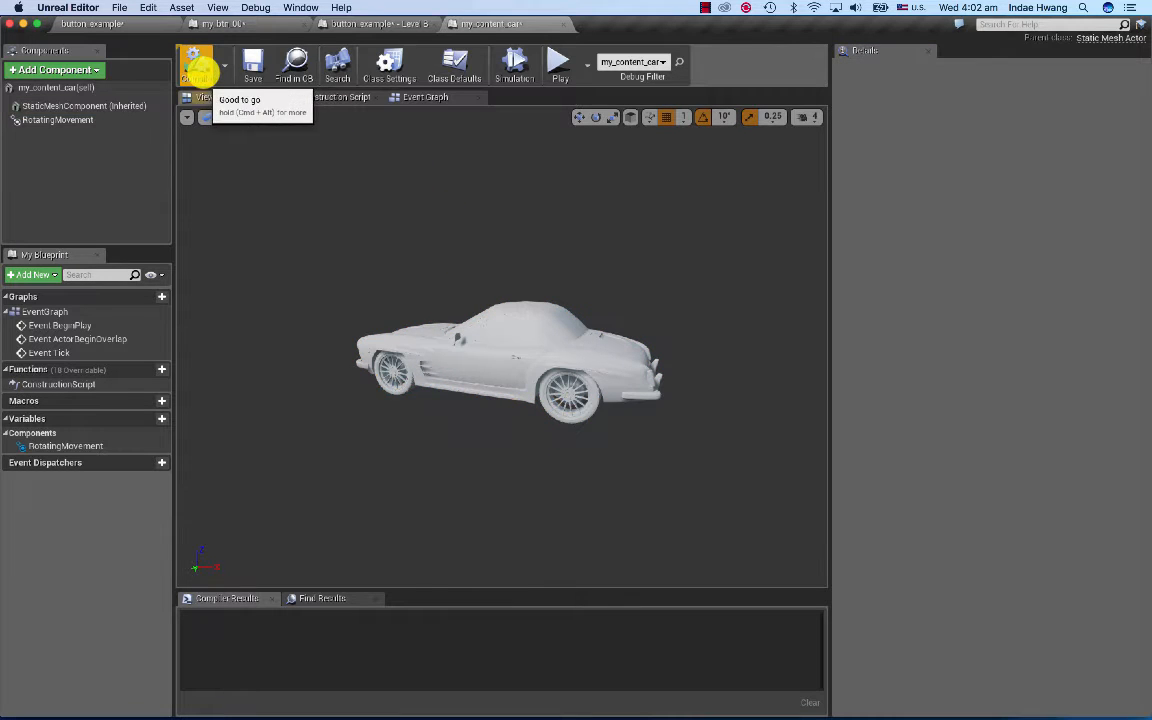
Step: Play the level again, turn the view towards the car to watch it rotate, and dismiss the preview window
{"action": "left_click", "coordinate": [560, 64]}
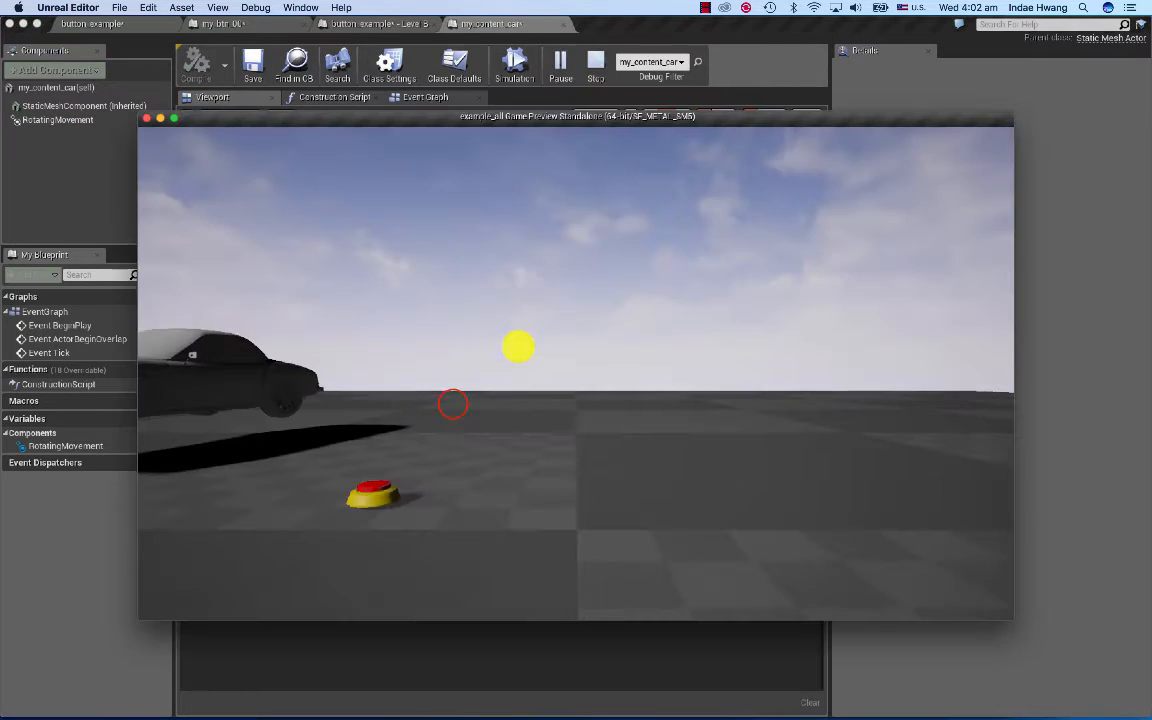
{"action": "left_click_drag", "start_coordinate": [458, 402], "coordinate": [260, 442]}
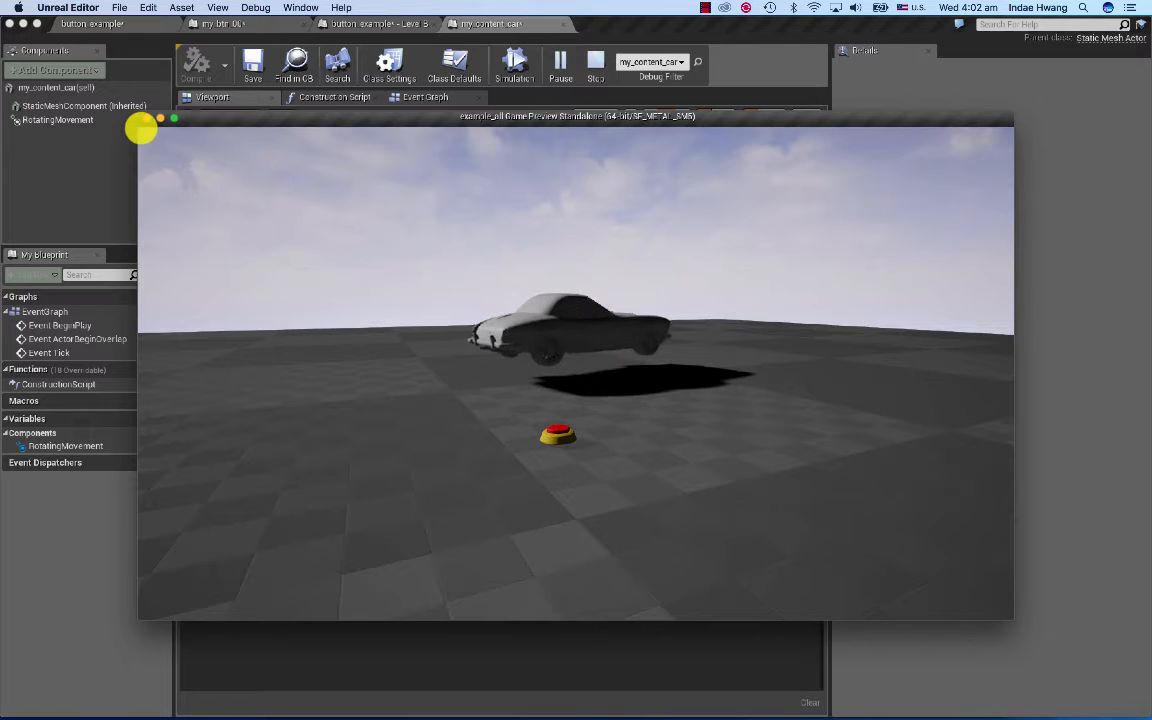
{"action": "left_click", "coordinate": [160, 119]}
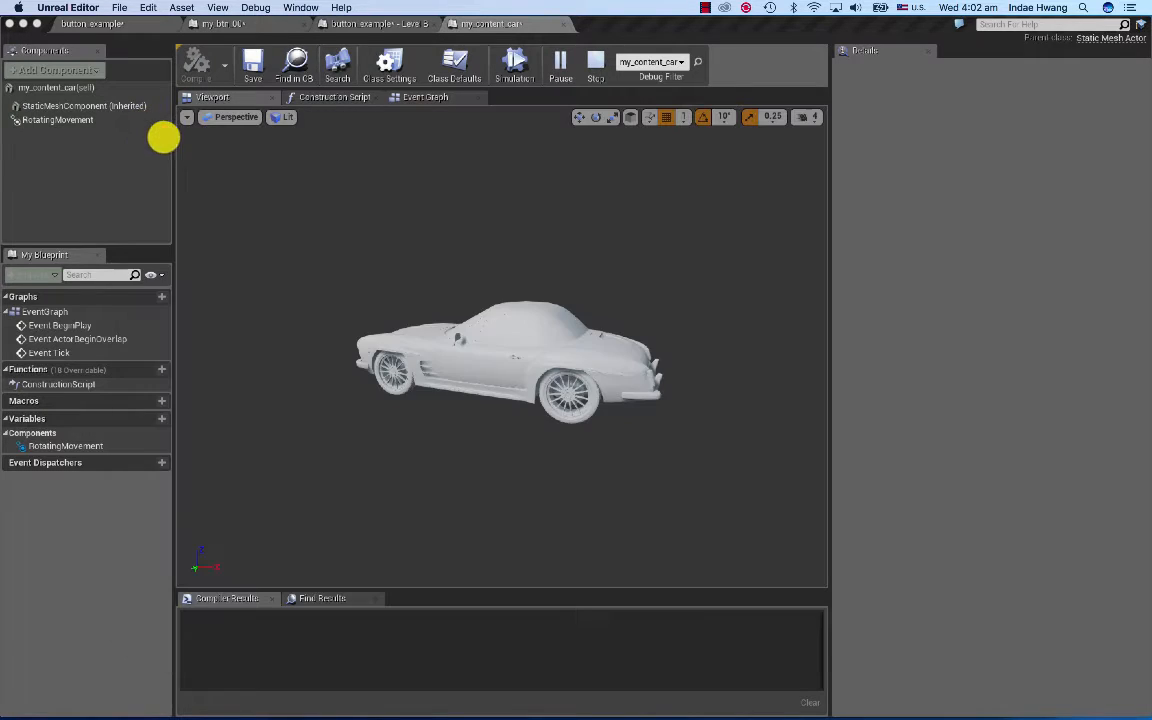
Step: Set the RotatingMovement component's Y rotation rate to 30
{"action": "left_click", "coordinate": [514, 329]}
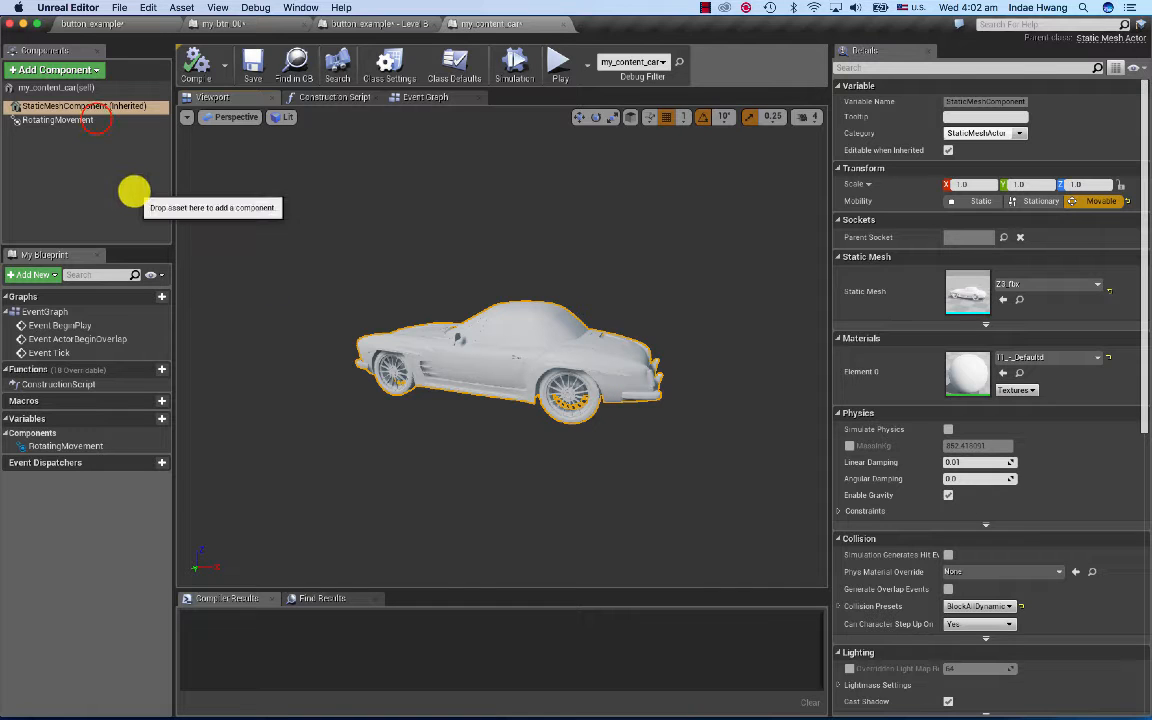
{"action": "left_click", "coordinate": [95, 118]}
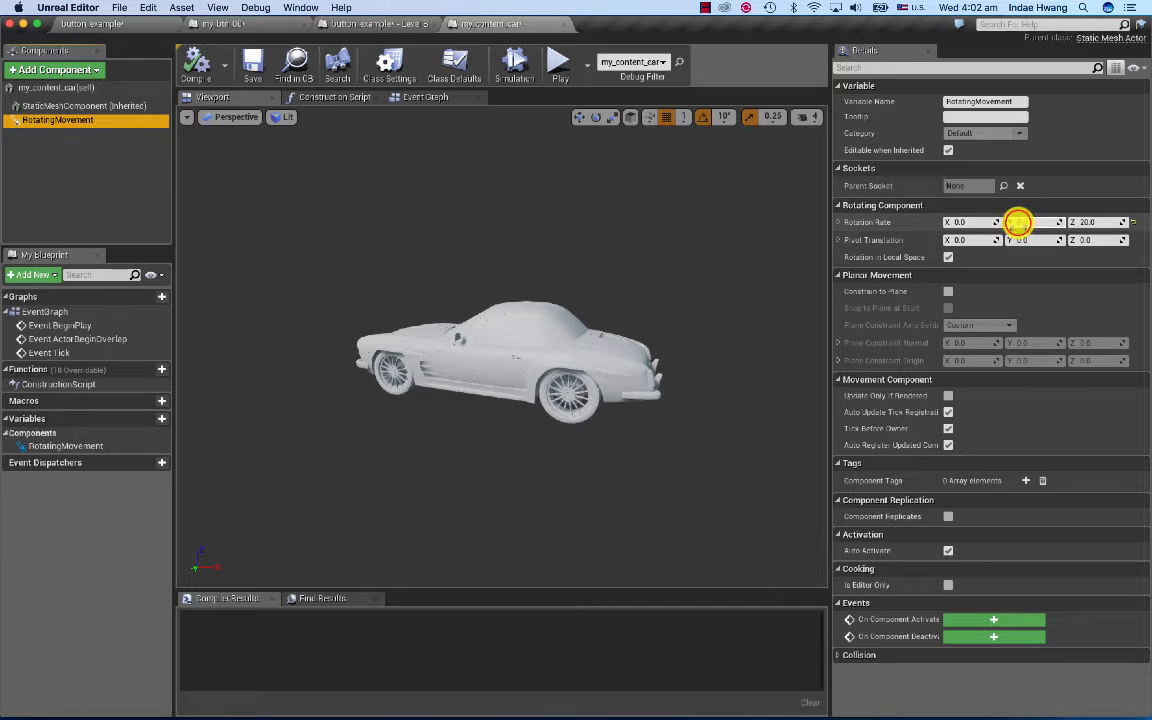
{"action": "left_click_drag", "start_coordinate": [1017, 222], "coordinate": [1022, 222]}
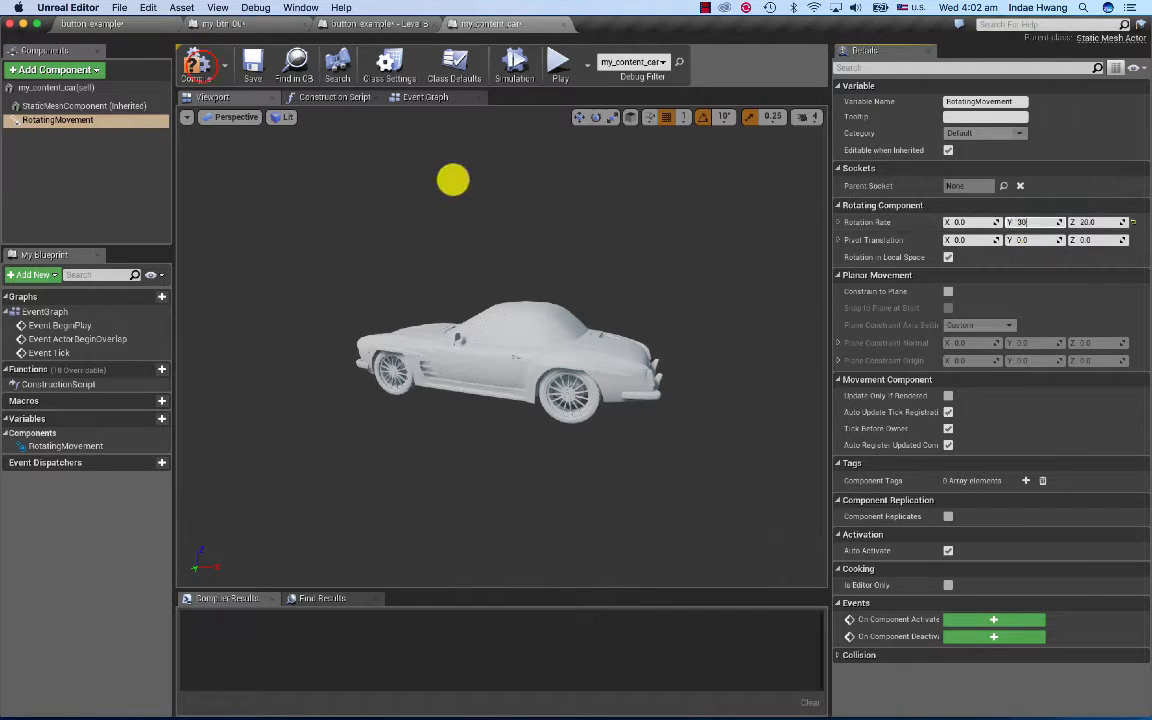
Step: Compile the Blueprint, then play the level to watch the car's rotation and stop the preview
{"action": "left_click", "coordinate": [201, 66]}
{"action": "left_click", "coordinate": [559, 63]}
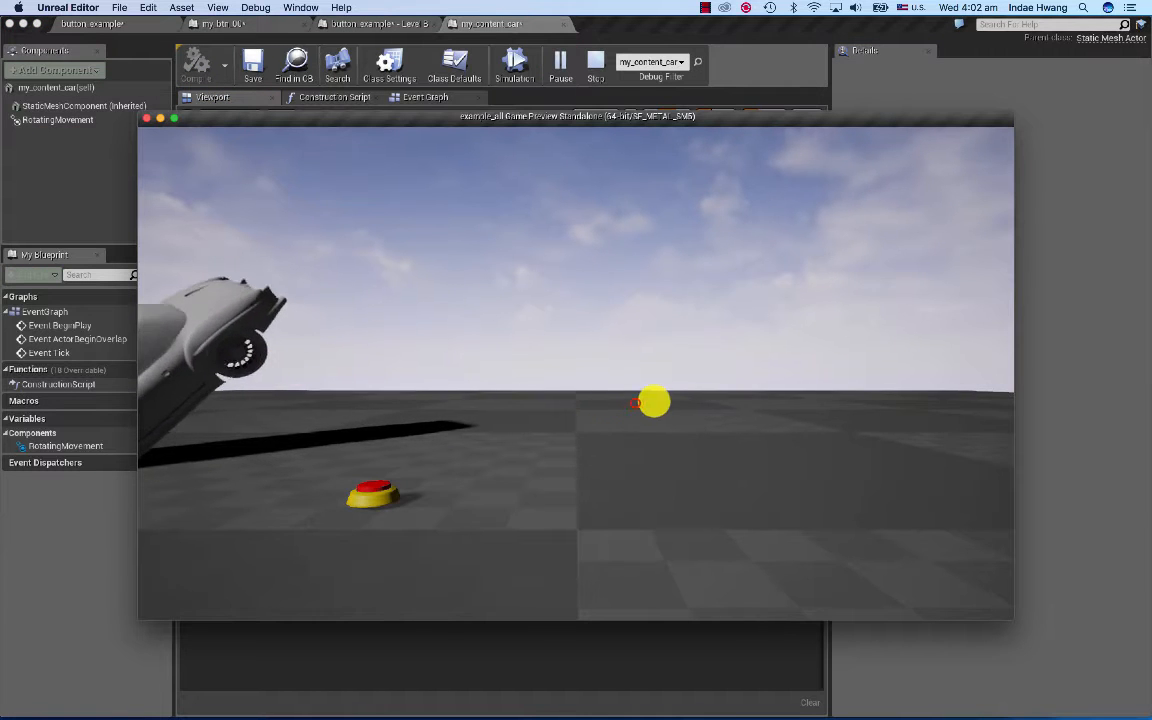
{"action": "left_click", "coordinate": [635, 403]}
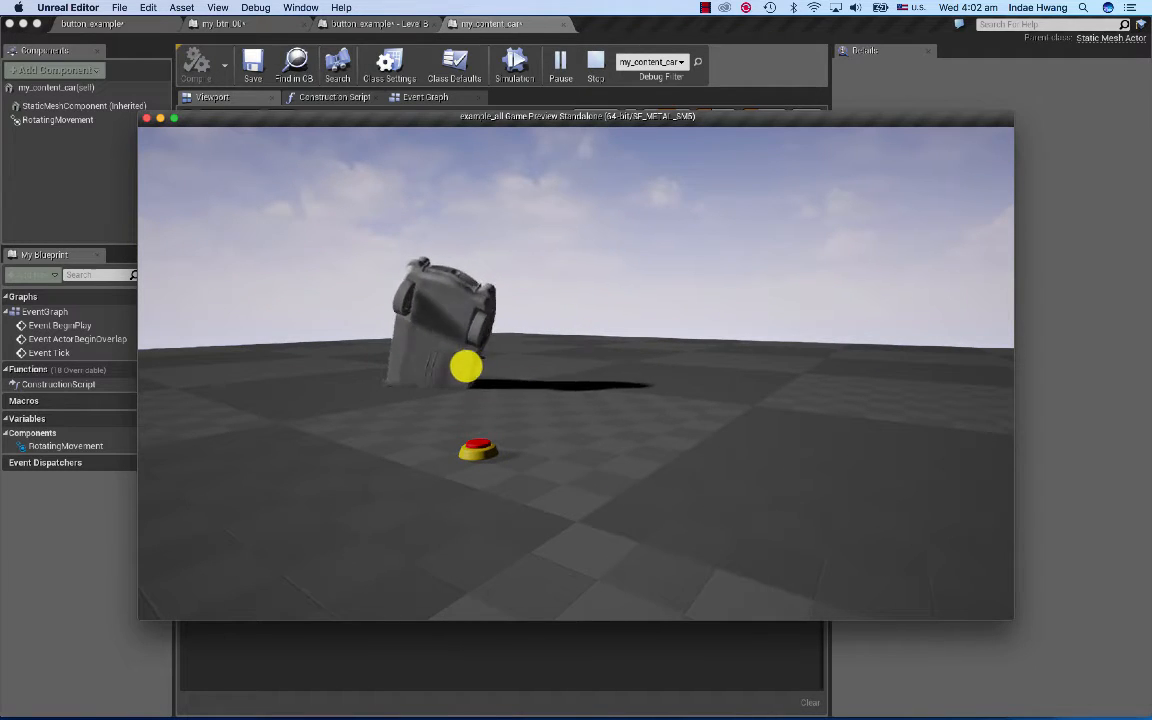
{"action": "key", "text": "Escape"}
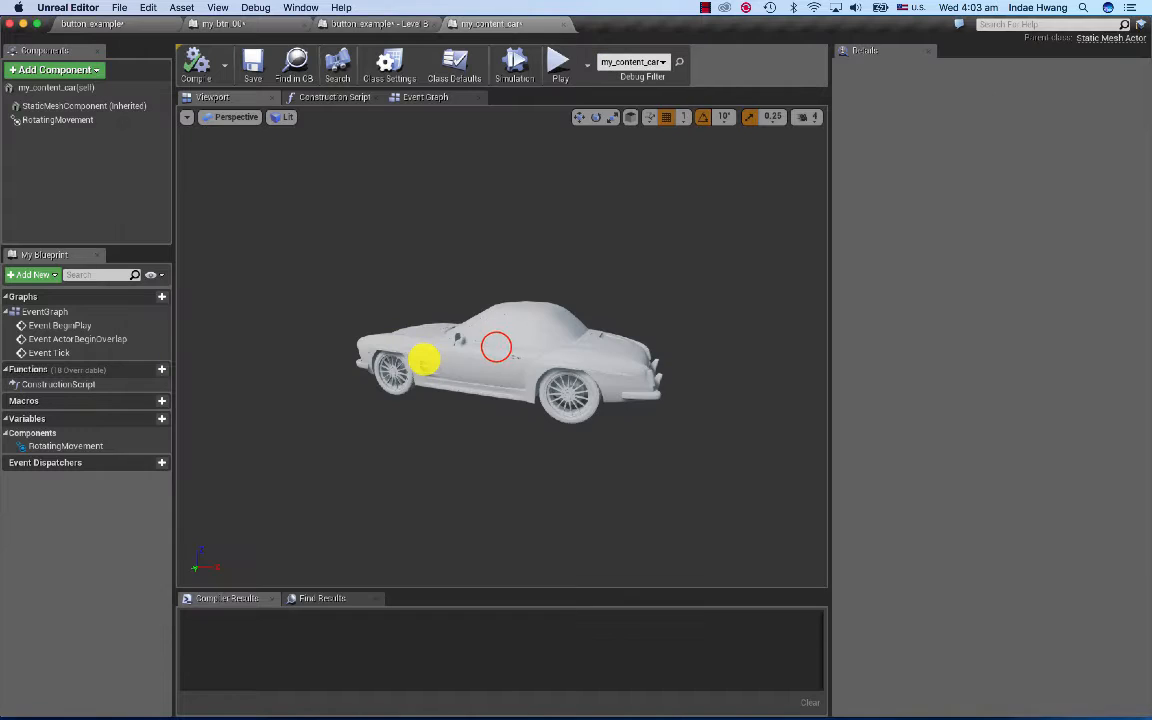
Step: Set the RotatingMovement component's Y rotation rate to 0 and compile the Blueprint
{"action": "left_click", "coordinate": [495, 346]}
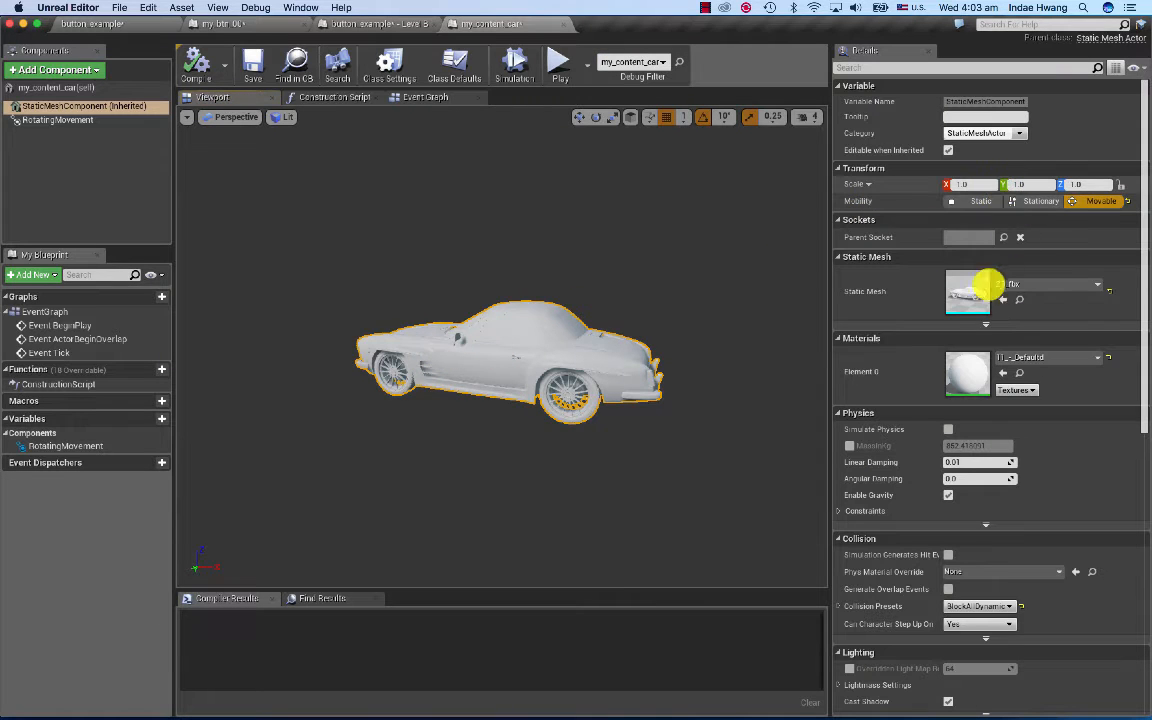
{"action": "left_click", "coordinate": [55, 120]}
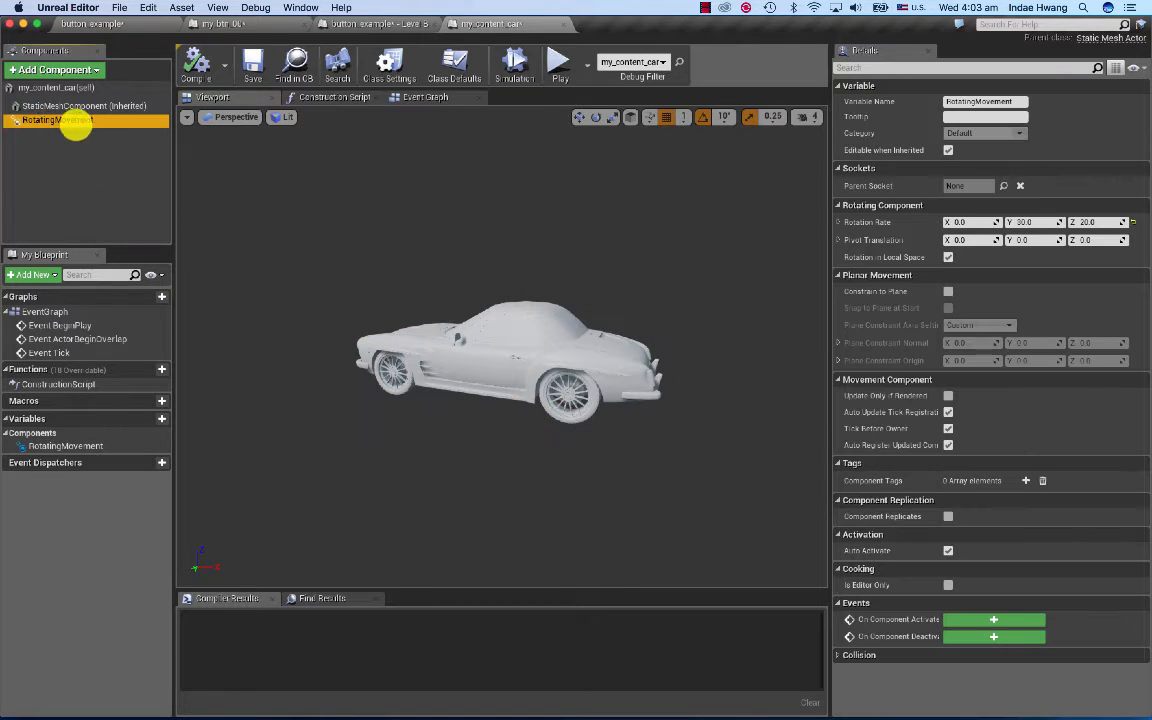
{"action": "left_click", "coordinate": [1037, 222]}
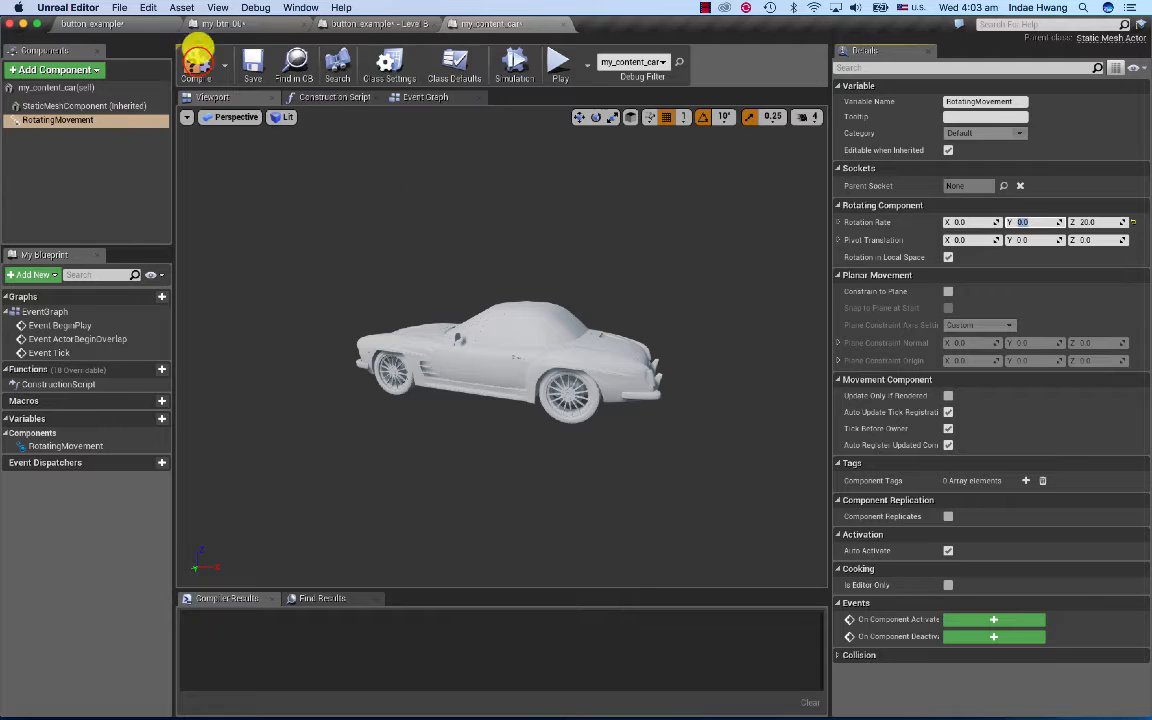
{"action": "left_click", "coordinate": [194, 60]}
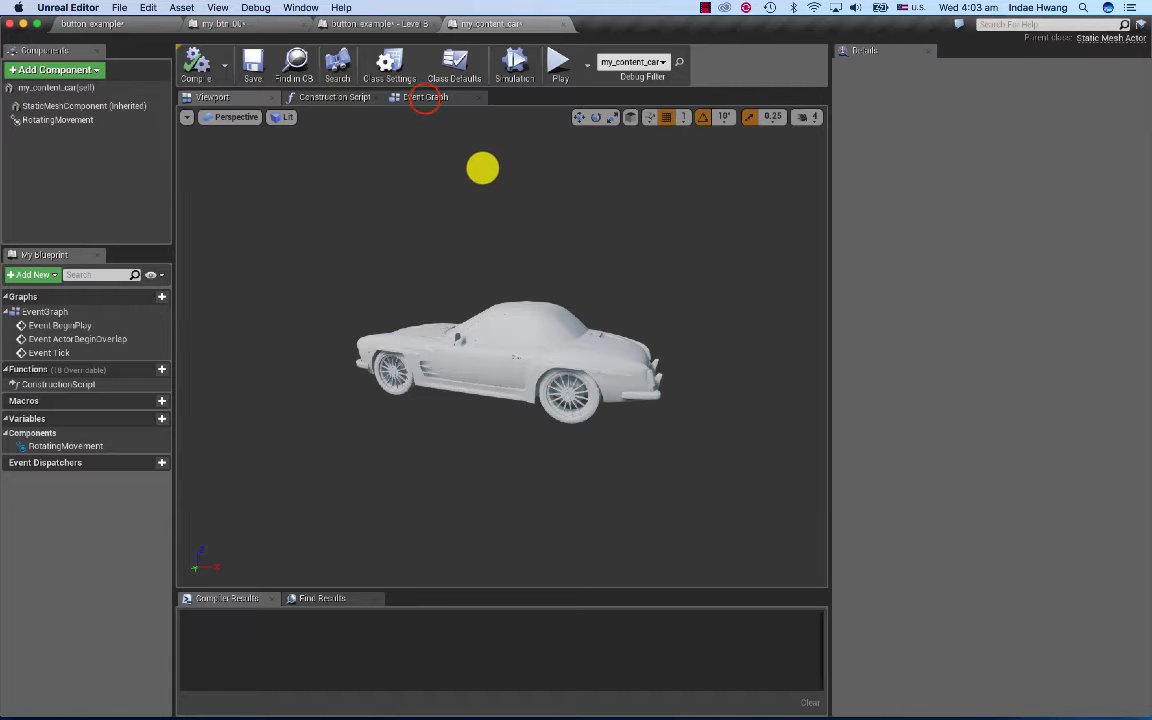
Step: Examine the default event nodes in the car Blueprint's Event Graph and its function list
{"action": "left_click", "coordinate": [425, 97]}
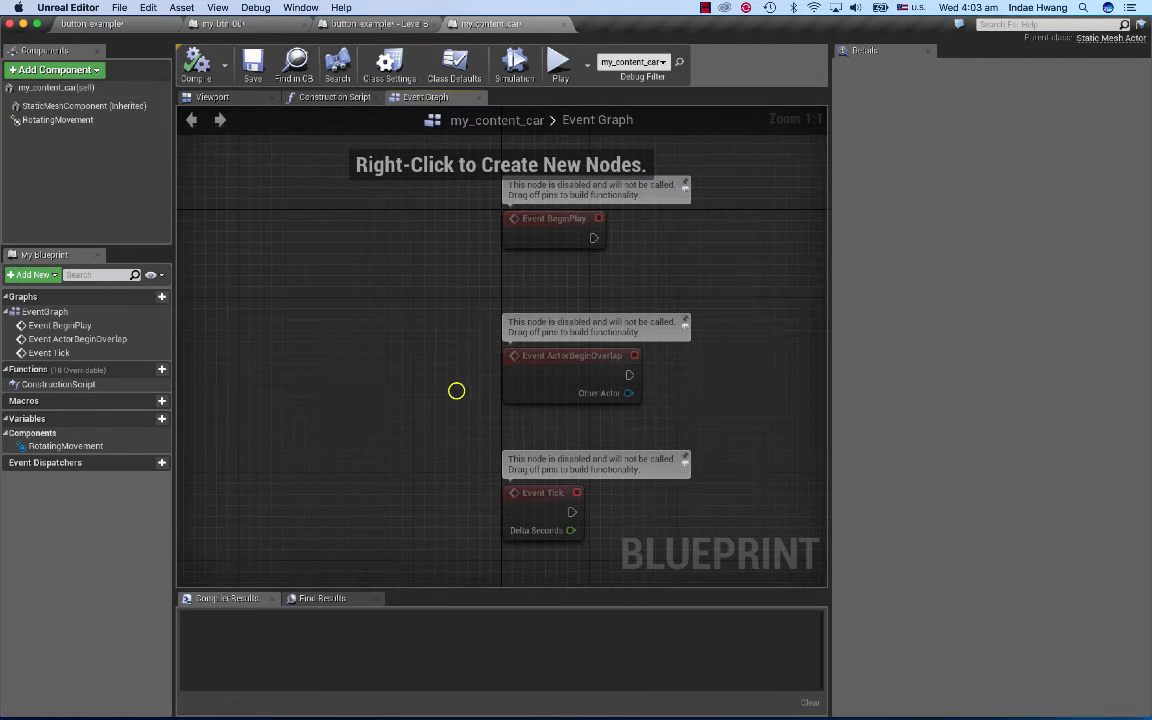
{"action": "right_click_drag", "start_coordinate": [456, 391], "coordinate": [306, 303]}
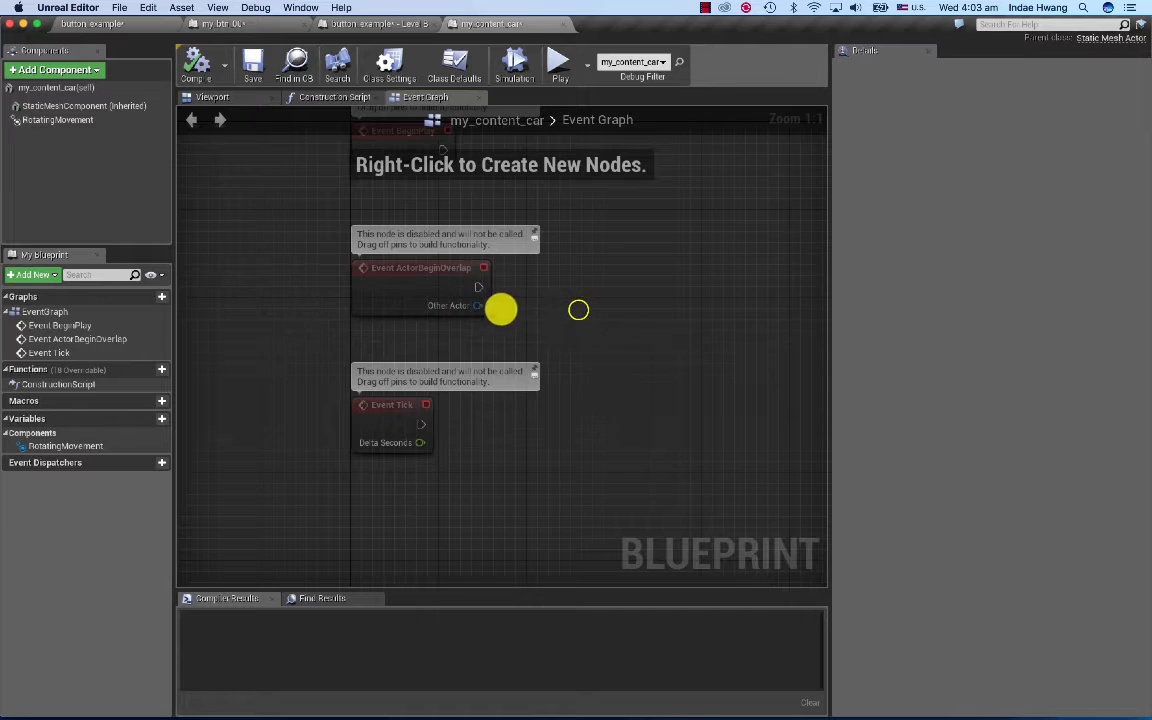
{"action": "right_click_drag", "start_coordinate": [578, 310], "coordinate": [566, 289]}
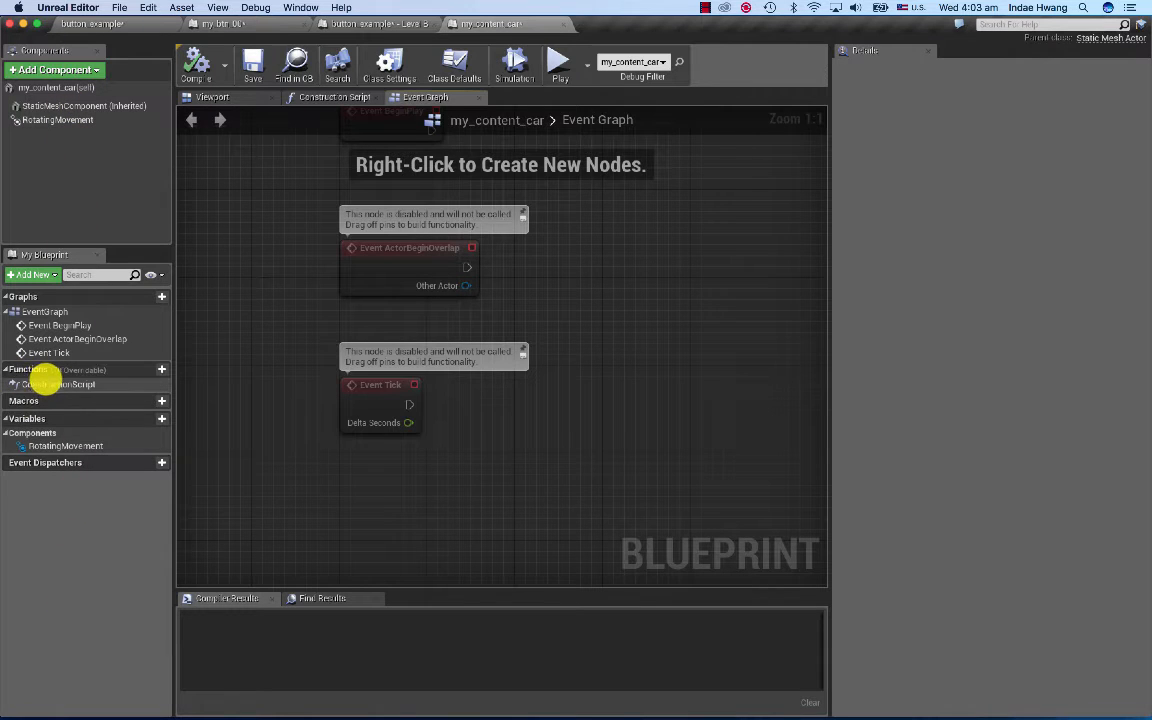
{"action": "mouse_move", "coordinate": [87, 368]}
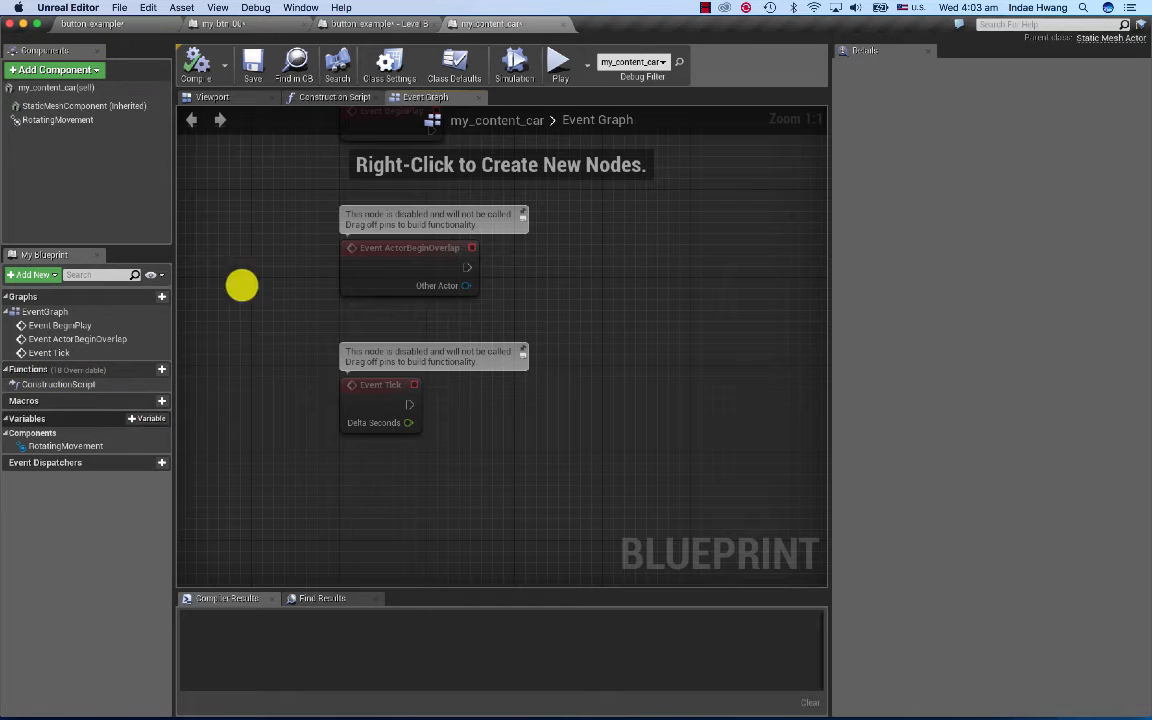
Step: Toggle the Visible rendering option of the car's static mesh component off and on several times, leaving it enabled
{"action": "left_click", "coordinate": [229, 97]}
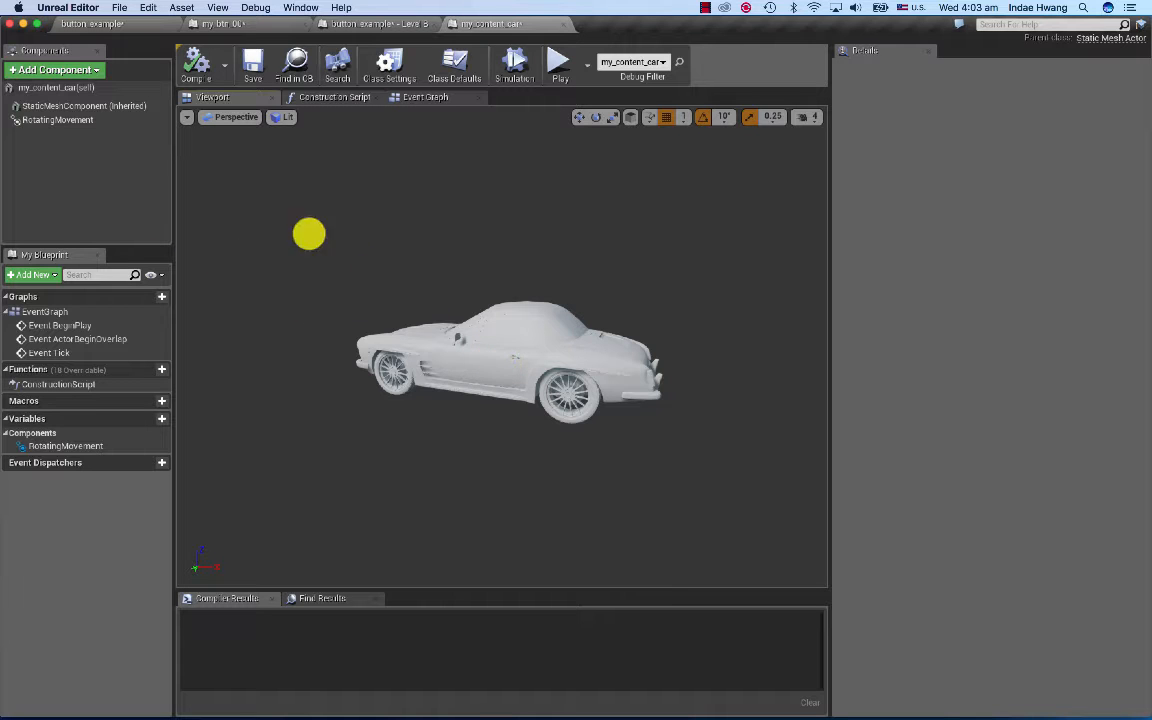
{"action": "left_click", "coordinate": [124, 106]}
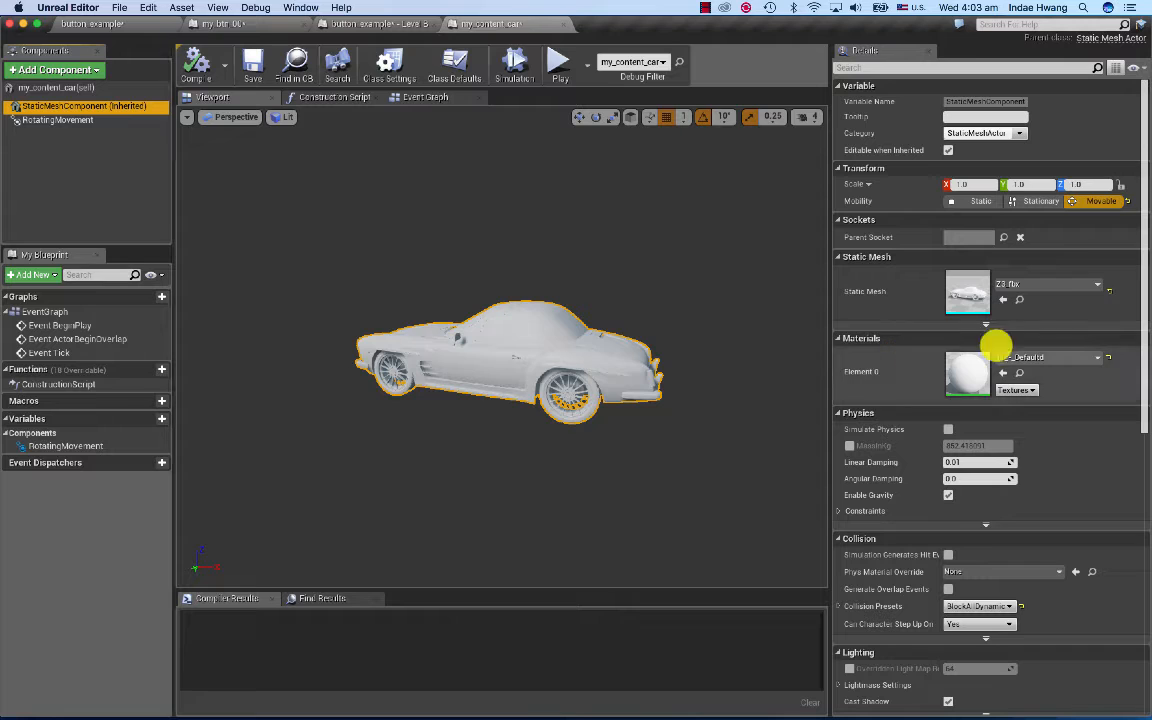
{"action": "left_click_drag", "start_coordinate": [1140, 325], "coordinate": [1140, 520]}
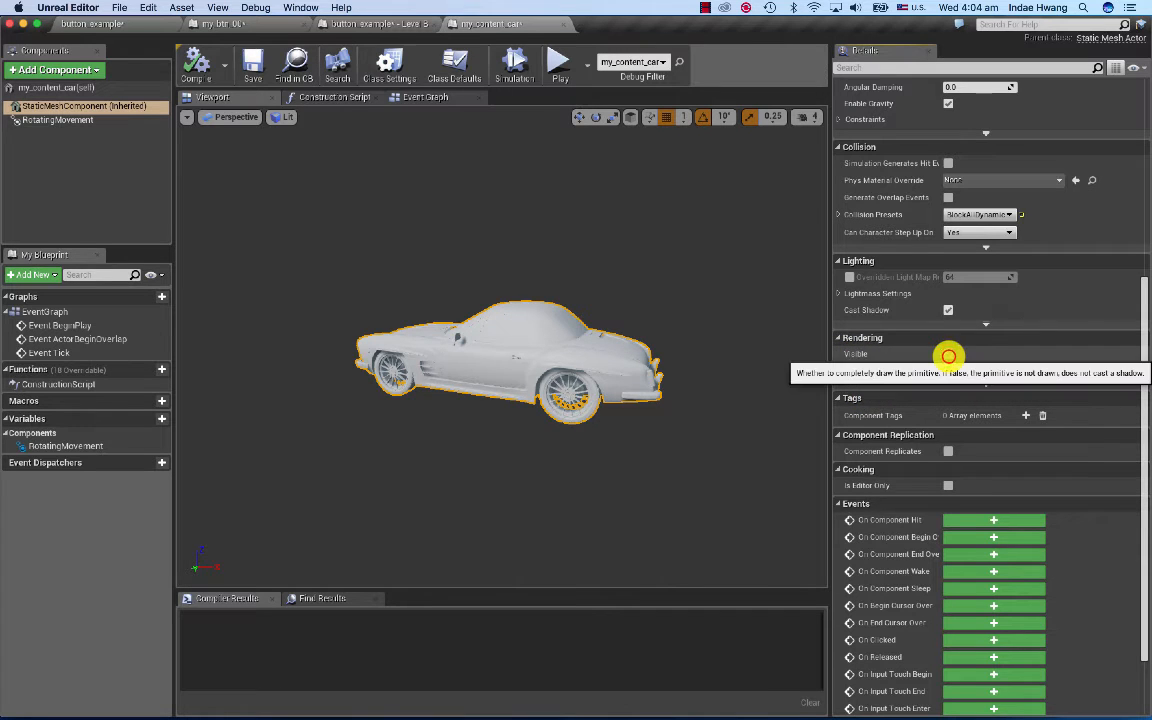
{"action": "left_click", "coordinate": [947, 355]}
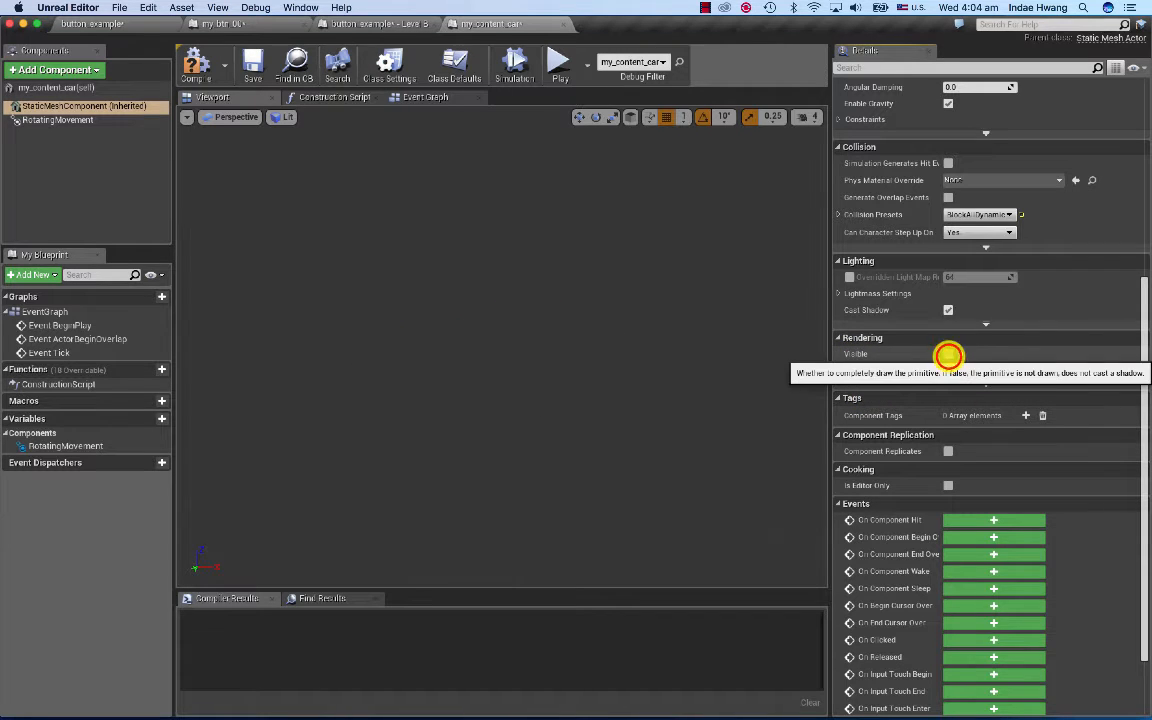
{"action": "left_click", "coordinate": [947, 355]}
{"action": "left_click", "coordinate": [947, 355]}
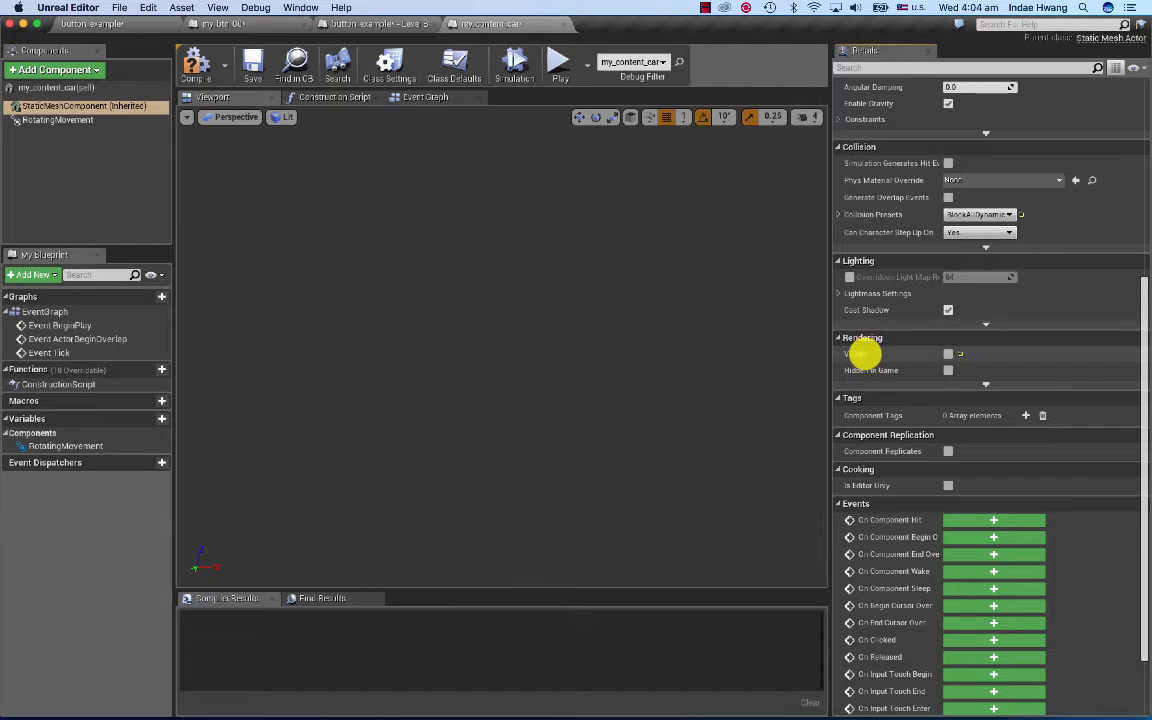
{"action": "left_click", "coordinate": [949, 355]}
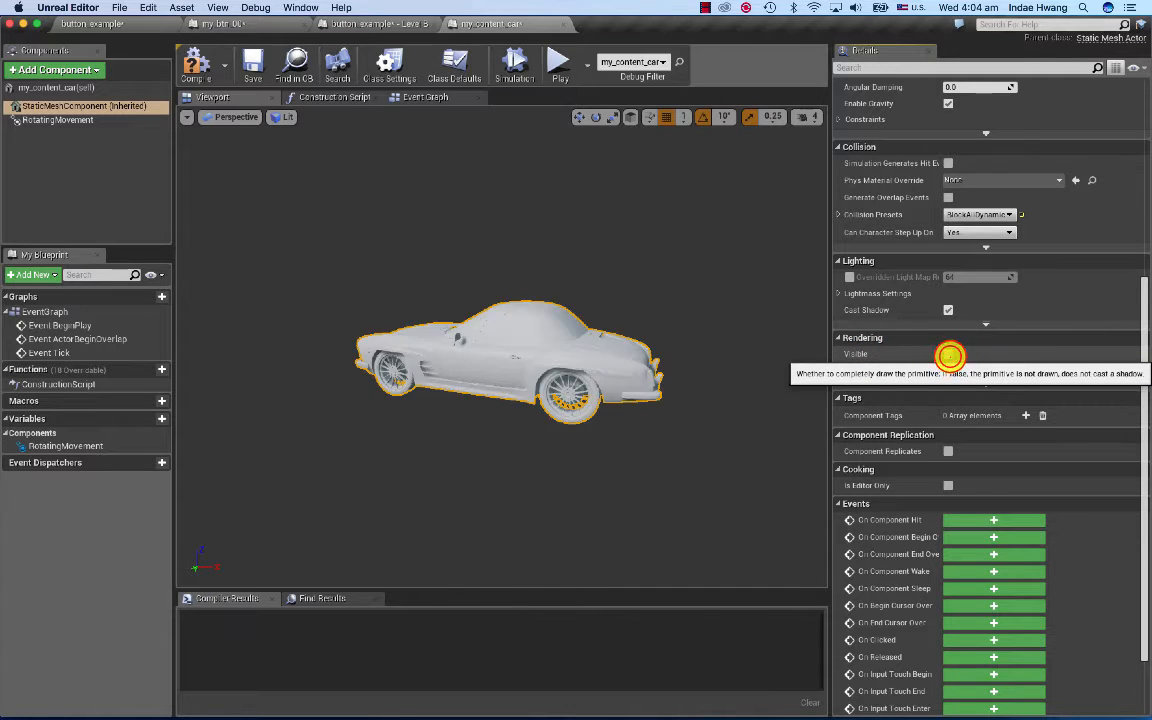
{"action": "left_click", "coordinate": [949, 355]}
{"action": "left_click", "coordinate": [949, 355]}
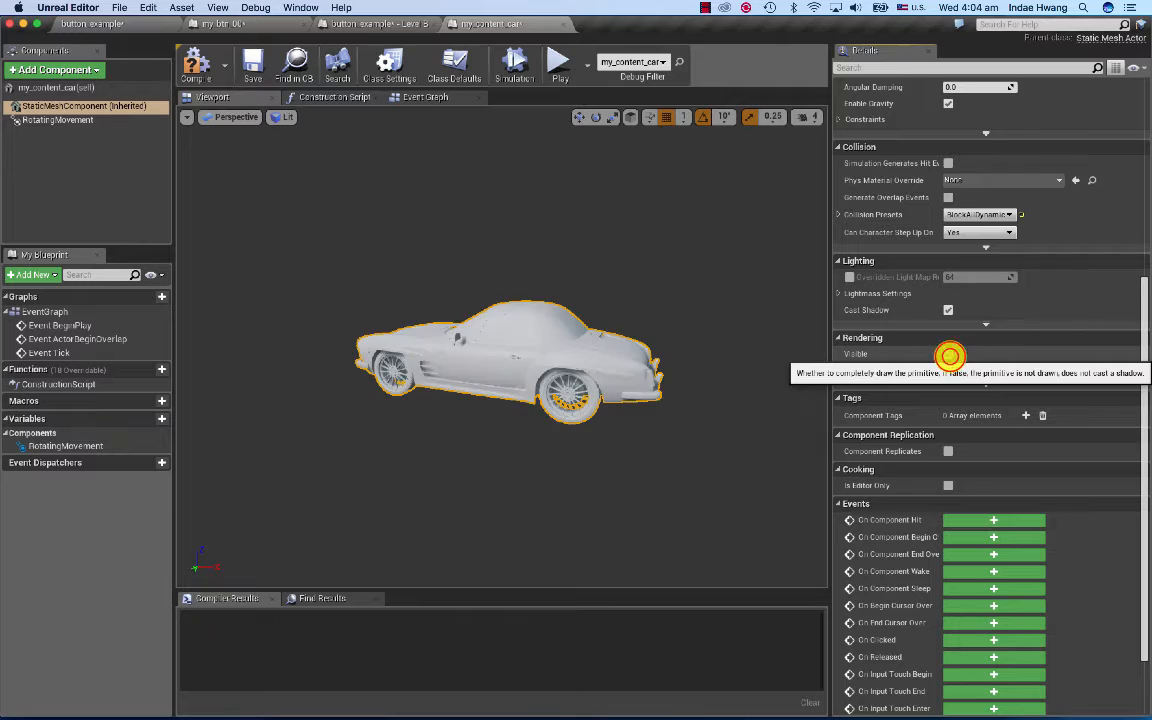
{"action": "left_click", "coordinate": [949, 355]}
{"action": "left_click", "coordinate": [949, 355]}
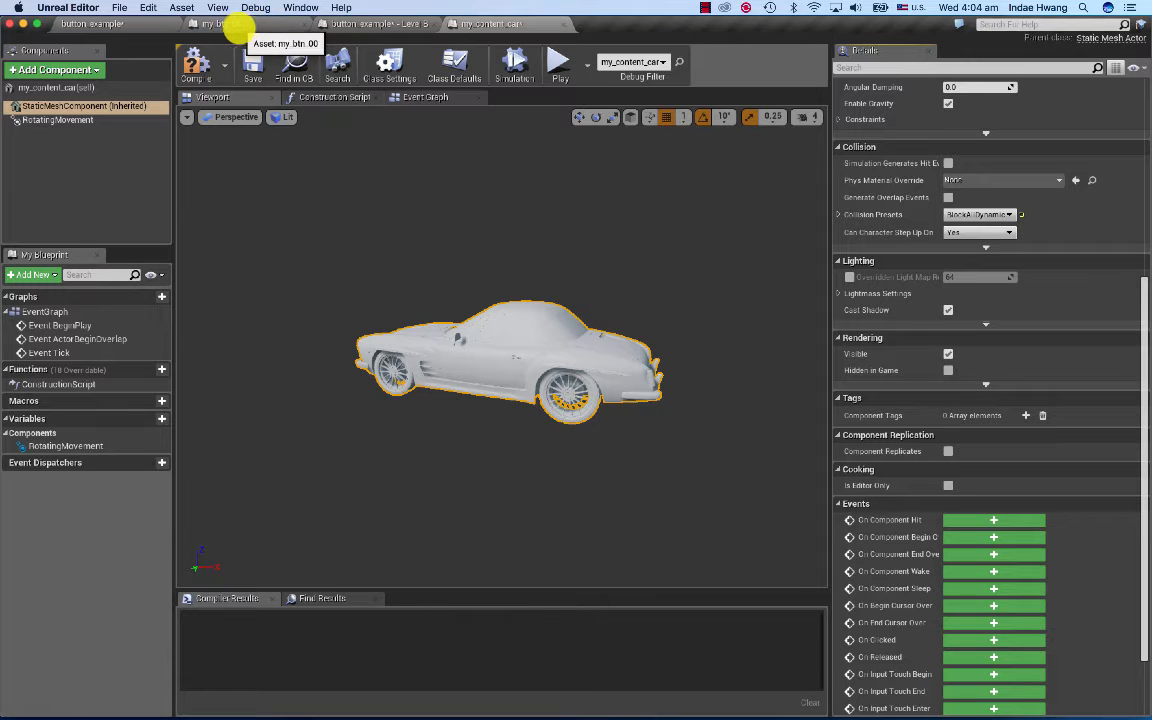
Step: Review the my_btn_00 event graph, then view the car and the button together in the button_example level
{"action": "left_click", "coordinate": [224, 26]}
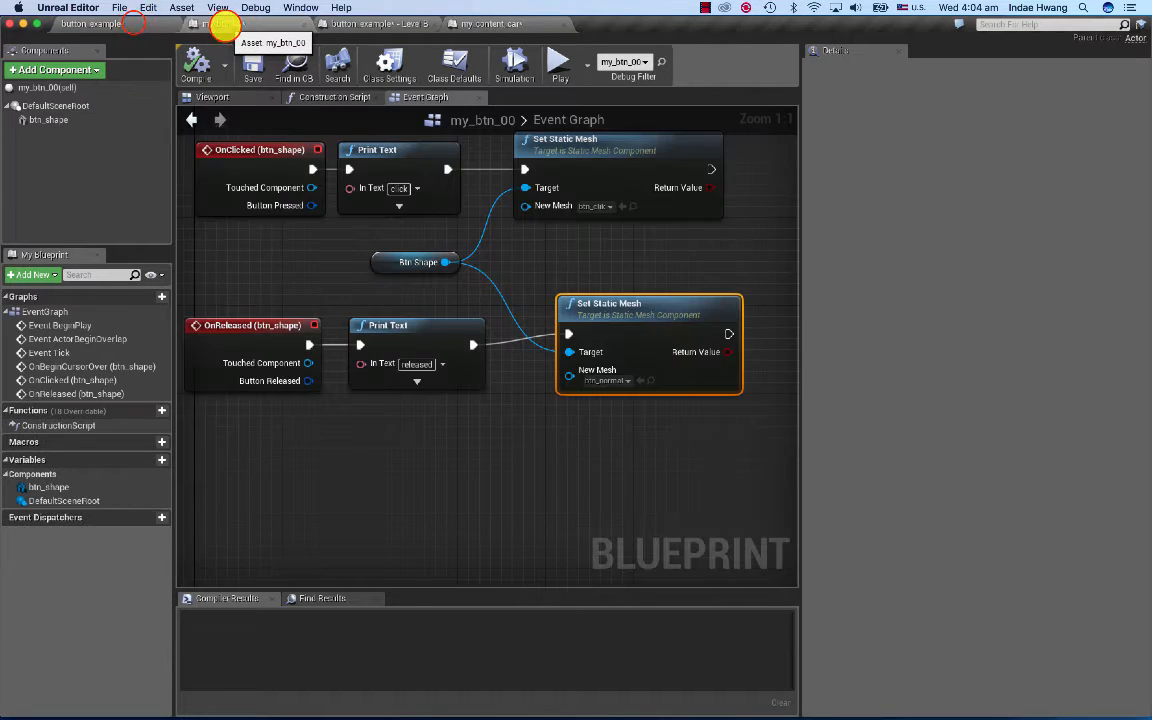
{"action": "left_click", "coordinate": [123, 22]}
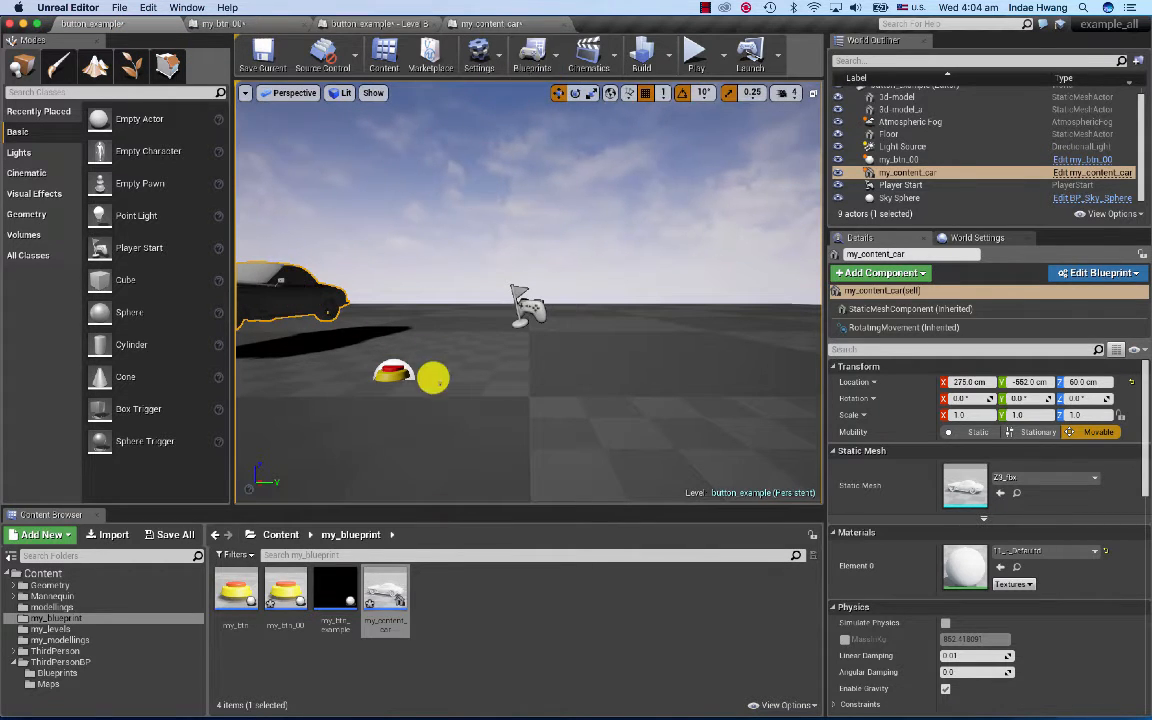
{"action": "left_click_drag", "start_coordinate": [551, 390], "coordinate": [537, 221], "text": "alt"}
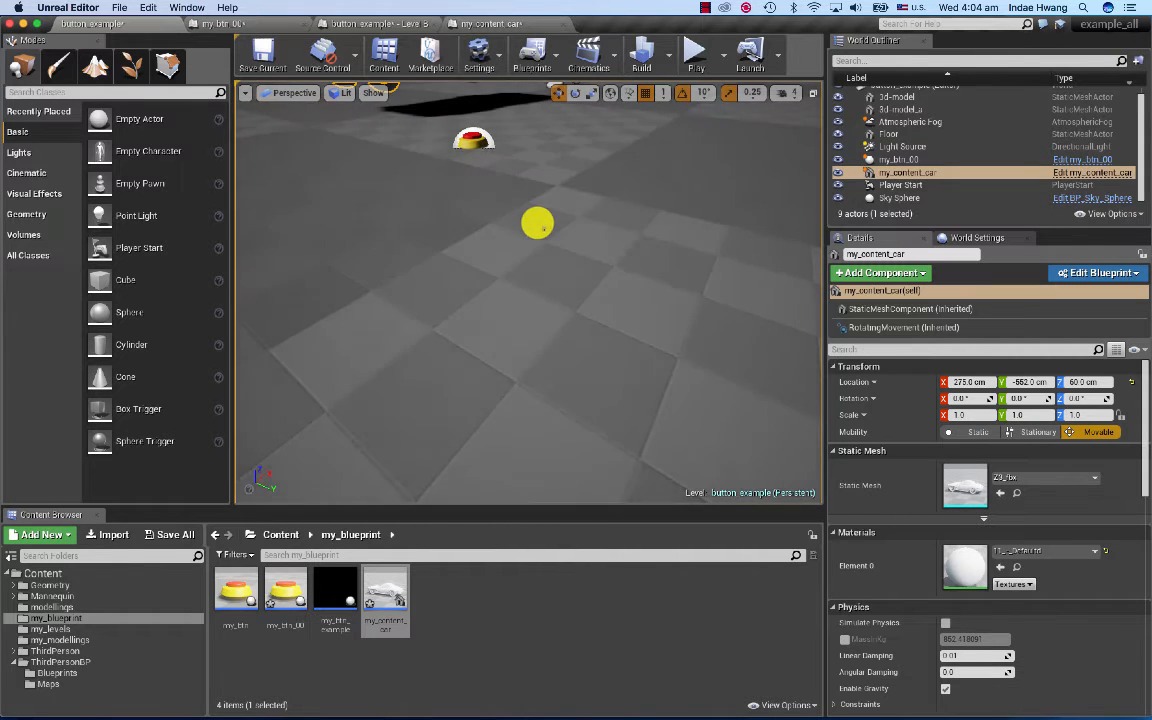
{"action": "key", "text": "f"}
{"action": "scroll", "coordinate": [571, 299], "scroll_direction": "down", "scroll_amount": 5}
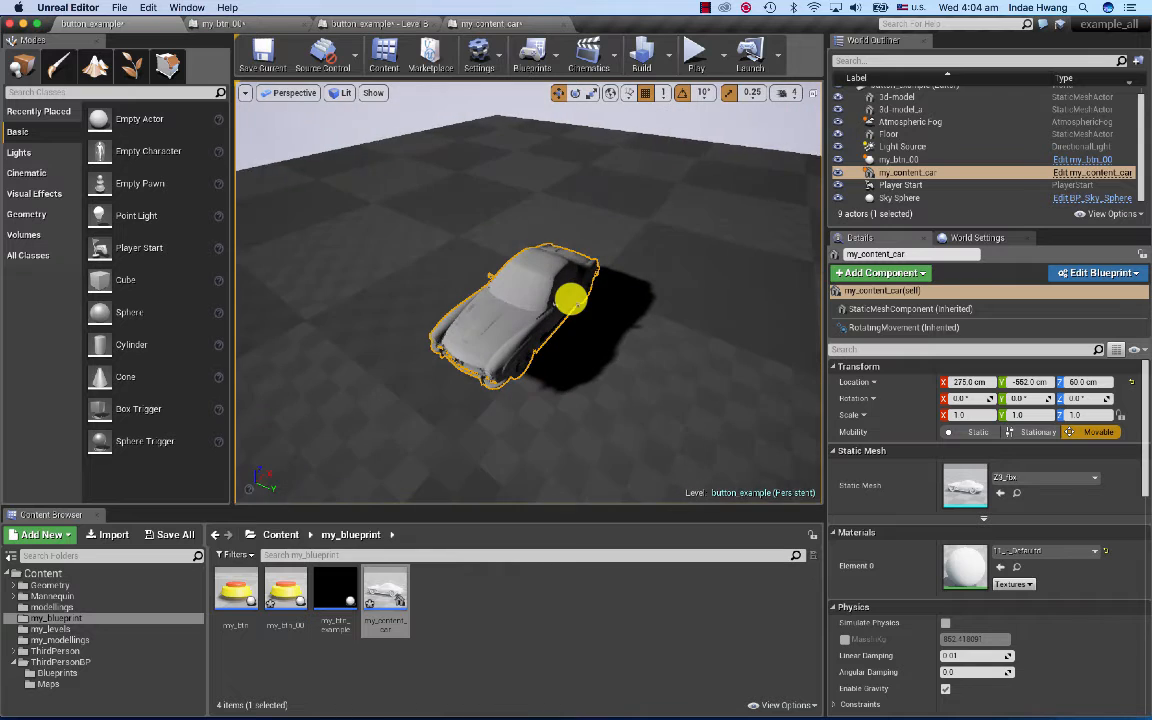
{"action": "left_click_drag", "start_coordinate": [599, 356], "coordinate": [558, 298], "text": "alt"}
{"action": "scroll", "coordinate": [600, 358], "scroll_direction": "down", "scroll_amount": 4}
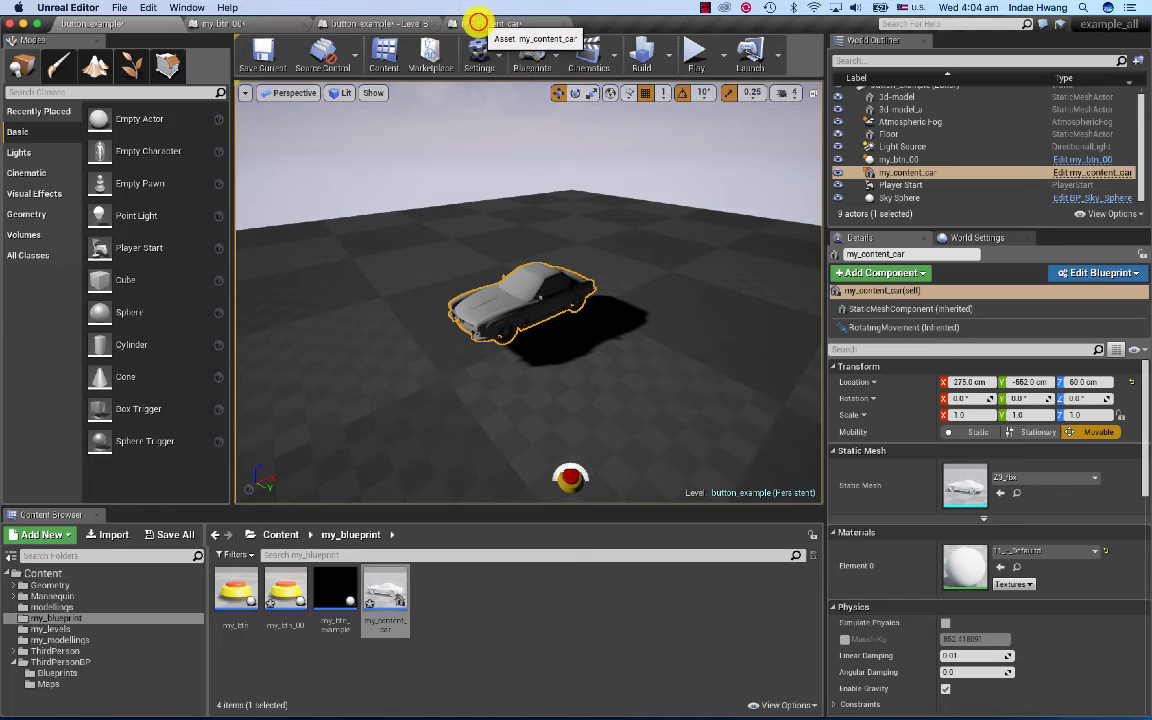
Step: Create a new function named my_showHide in the my_content_car Blueprint
{"action": "left_click", "coordinate": [478, 22]}
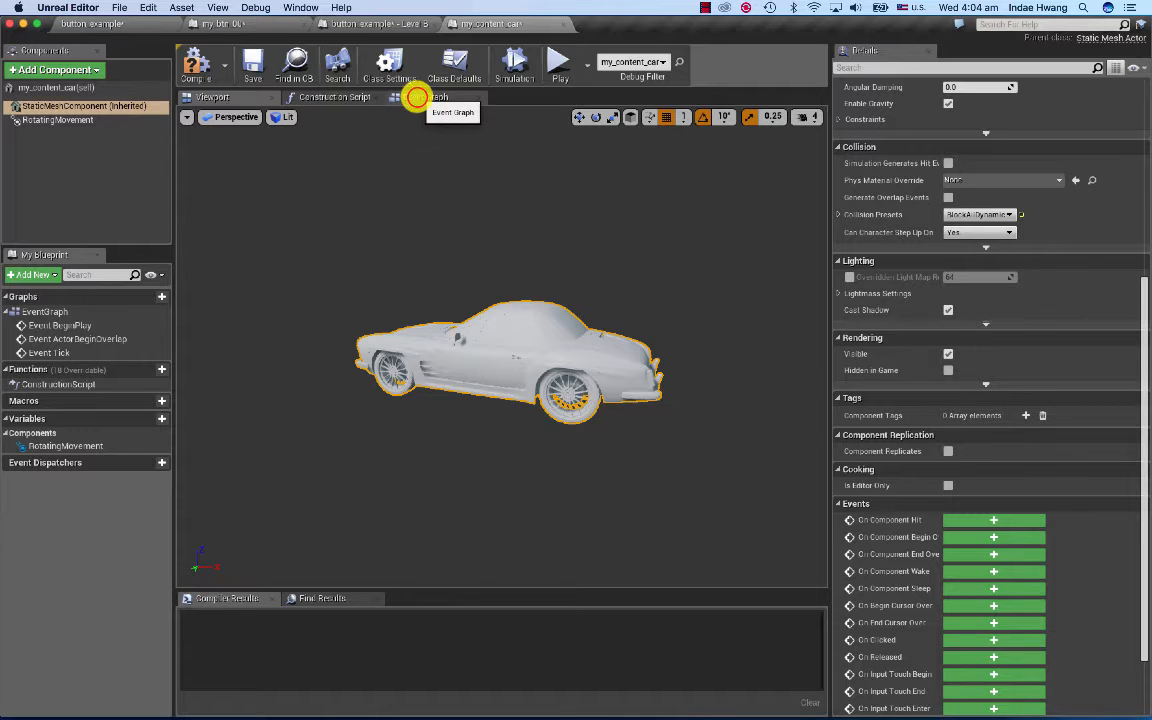
{"action": "left_click", "coordinate": [420, 97]}
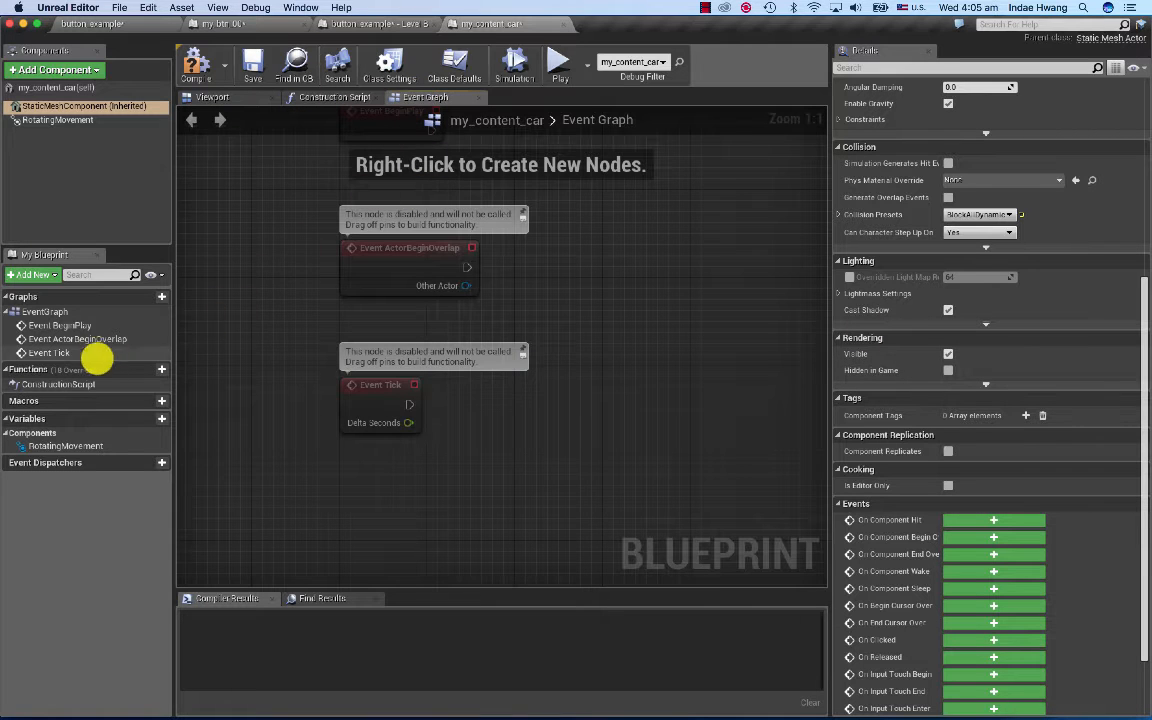
{"action": "mouse_move", "coordinate": [22, 370]}
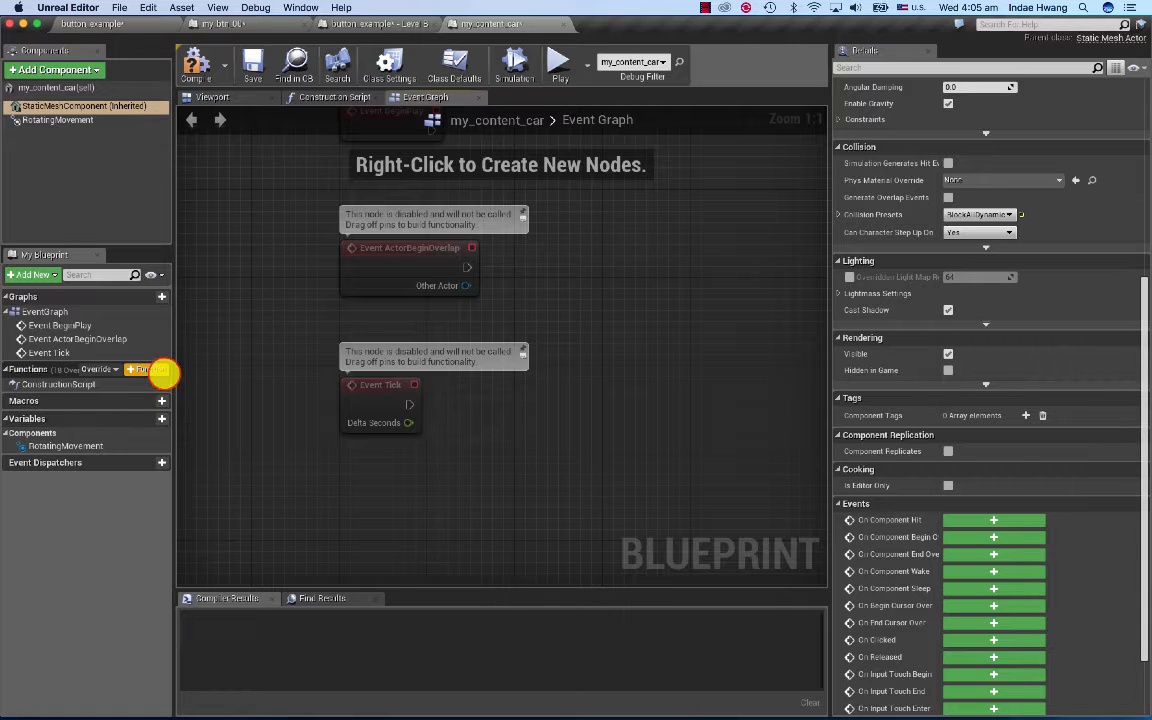
{"action": "left_click", "coordinate": [162, 372]}
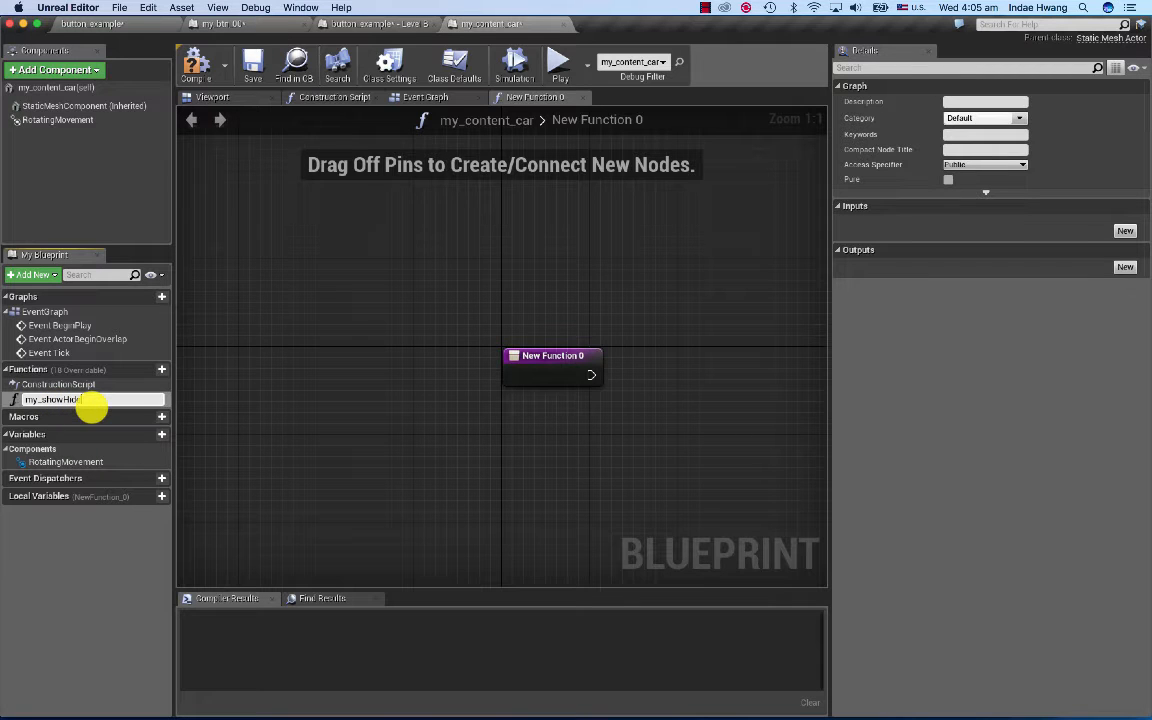
{"action": "key", "text": "Return"}
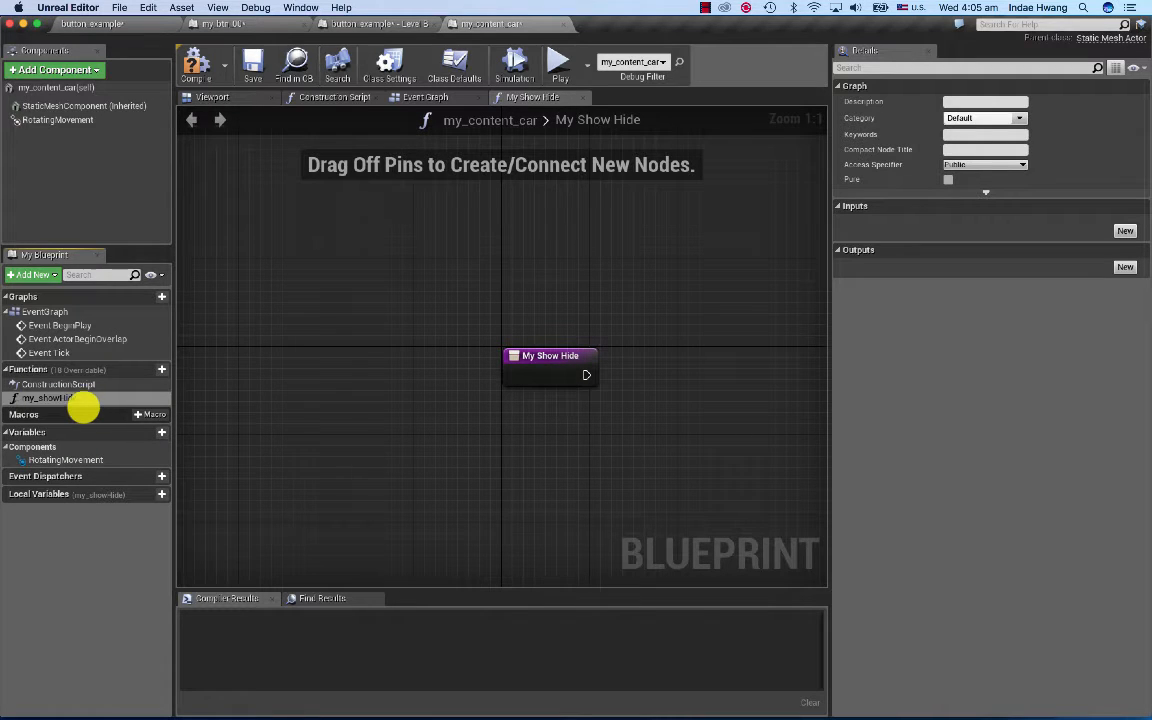
Step: Reposition the My Show Hide entry node up and to the left within the function graph
{"action": "left_click_drag", "start_coordinate": [548, 354], "coordinate": [415, 308]}
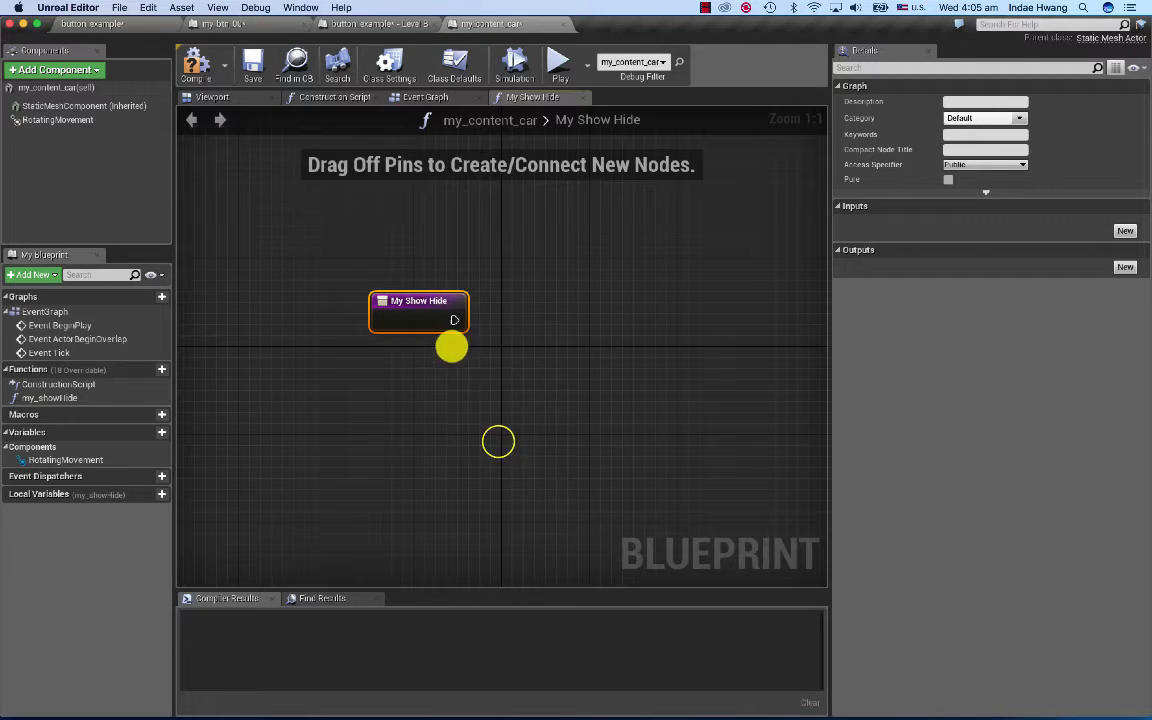
{"action": "right_click_drag", "start_coordinate": [498, 441], "coordinate": [462, 416]}
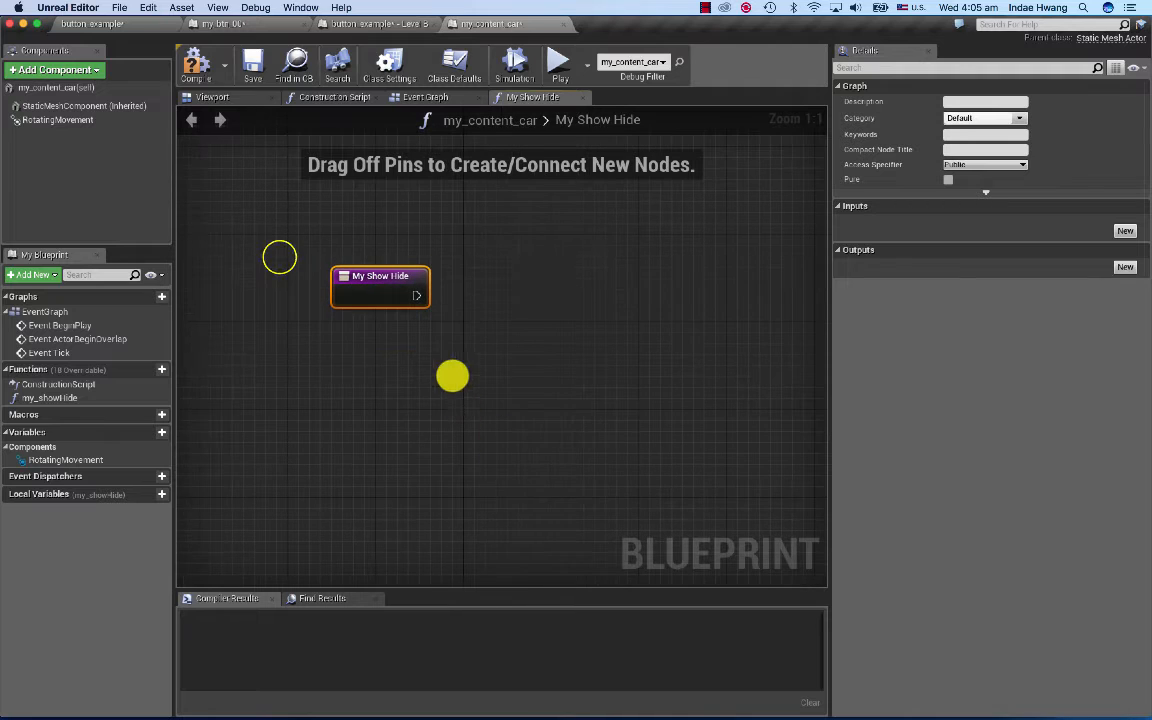
{"action": "right_click_drag", "start_coordinate": [280, 257], "coordinate": [290, 261]}
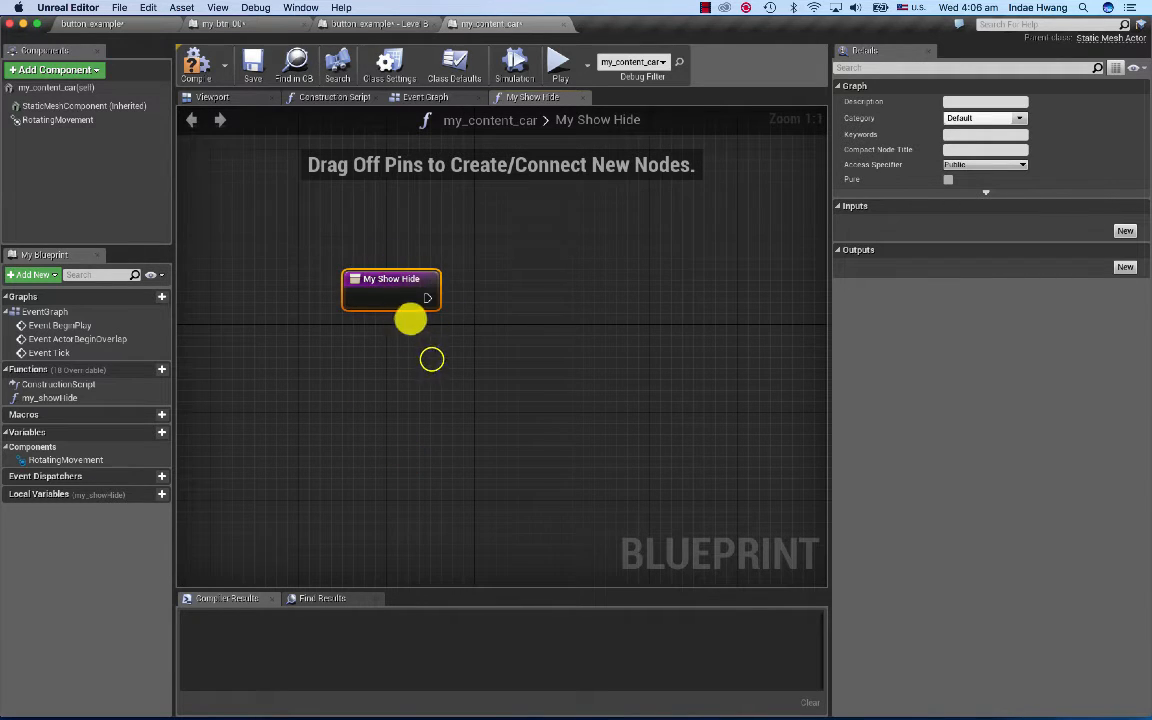
{"action": "right_click_drag", "start_coordinate": [429, 360], "coordinate": [383, 377]}
Step: Add a Set Visibility node for the static mesh component after the My Show Hide entry, with its component reference below the entry
{"action": "left_click_drag", "start_coordinate": [381, 315], "coordinate": [465, 319]}
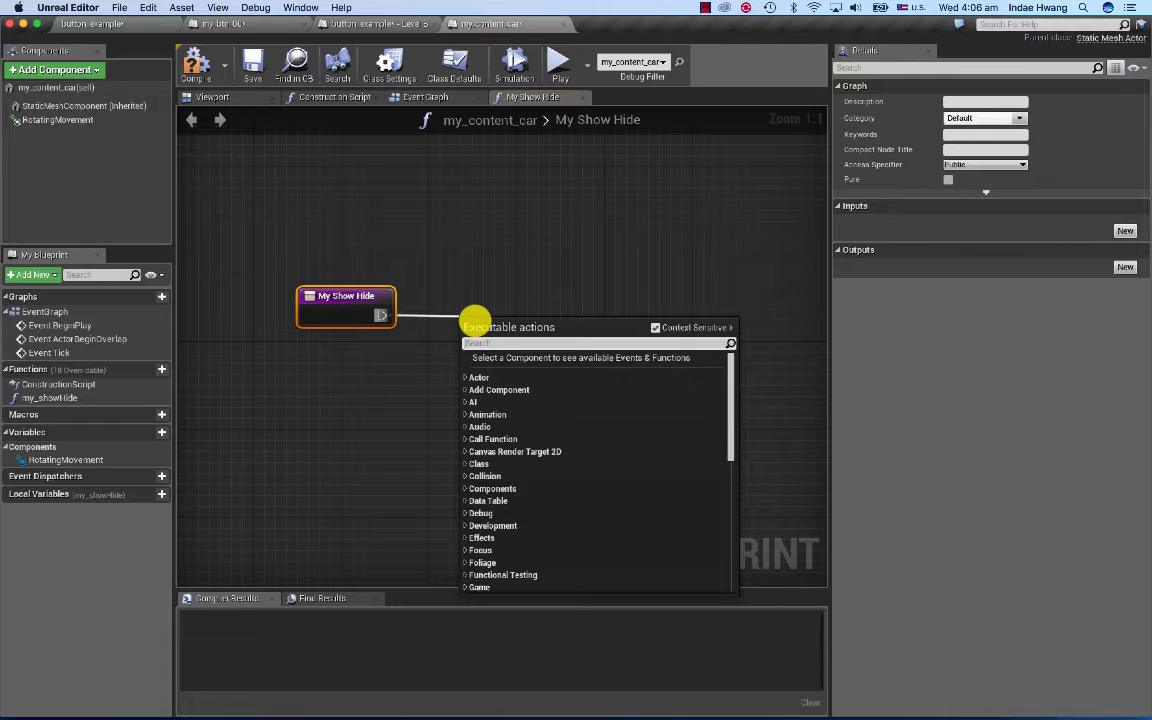
{"action": "type", "text": "set"}
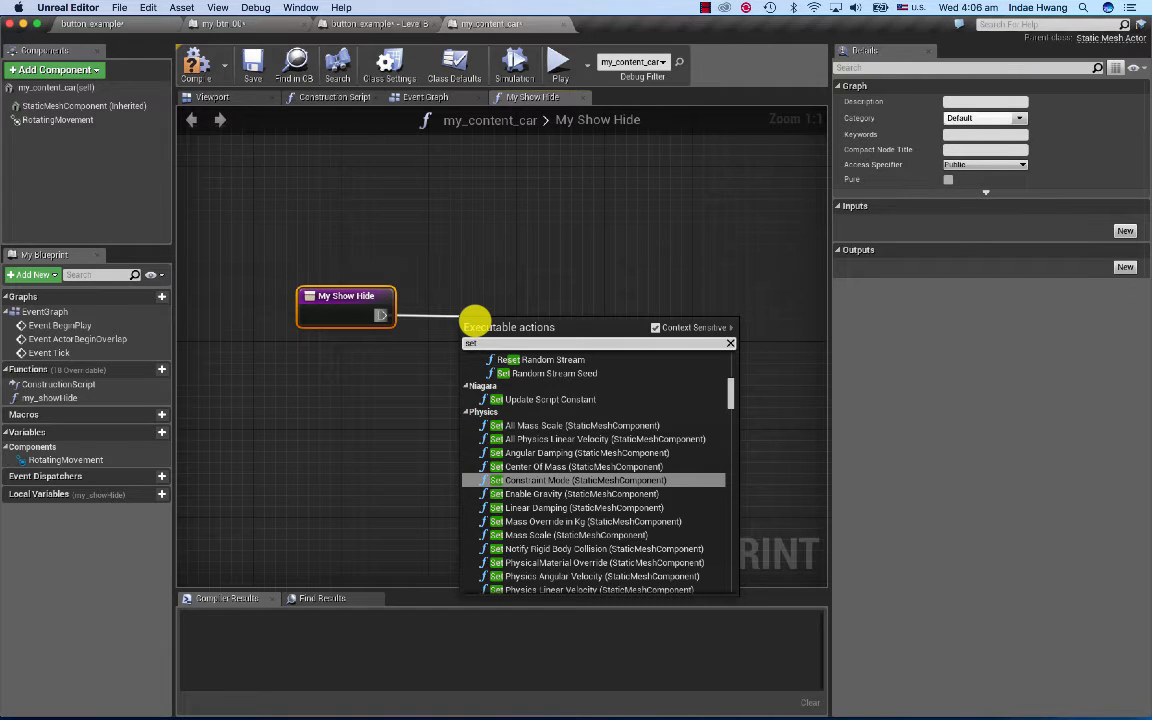
{"action": "type", "text": "vis"}
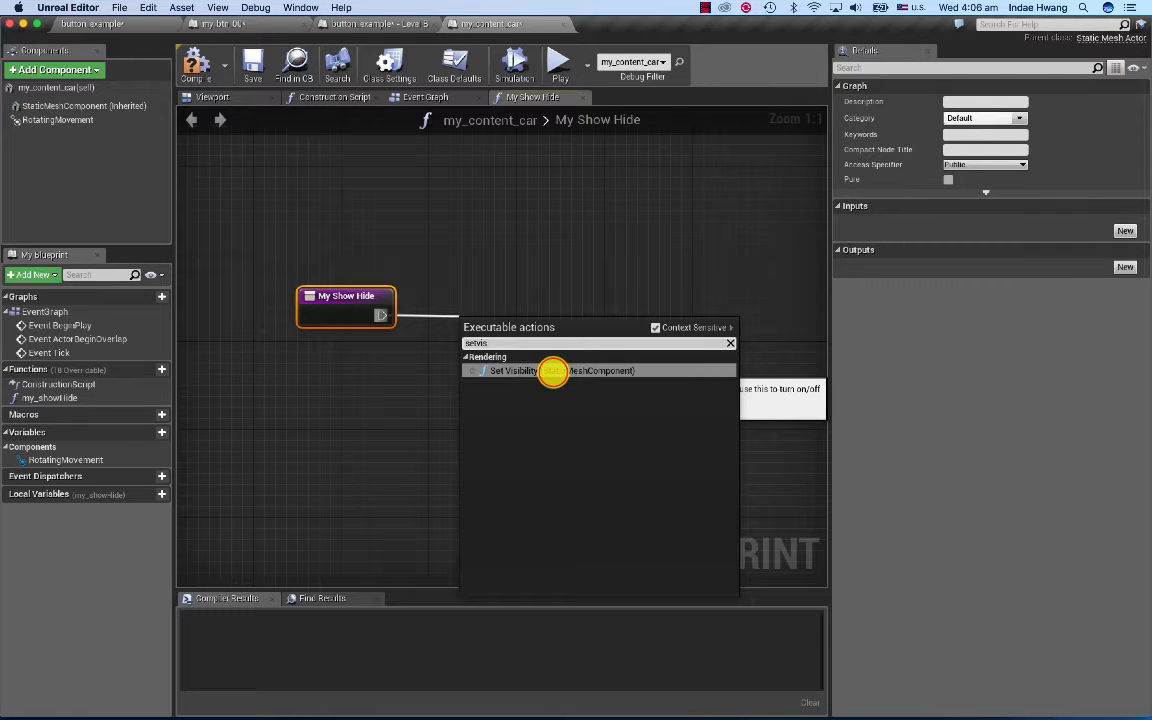
{"action": "left_click", "coordinate": [553, 371]}
{"action": "left_click_drag", "start_coordinate": [514, 338], "coordinate": [553, 290]}
{"action": "left_click_drag", "start_coordinate": [360, 240], "coordinate": [357, 357]}
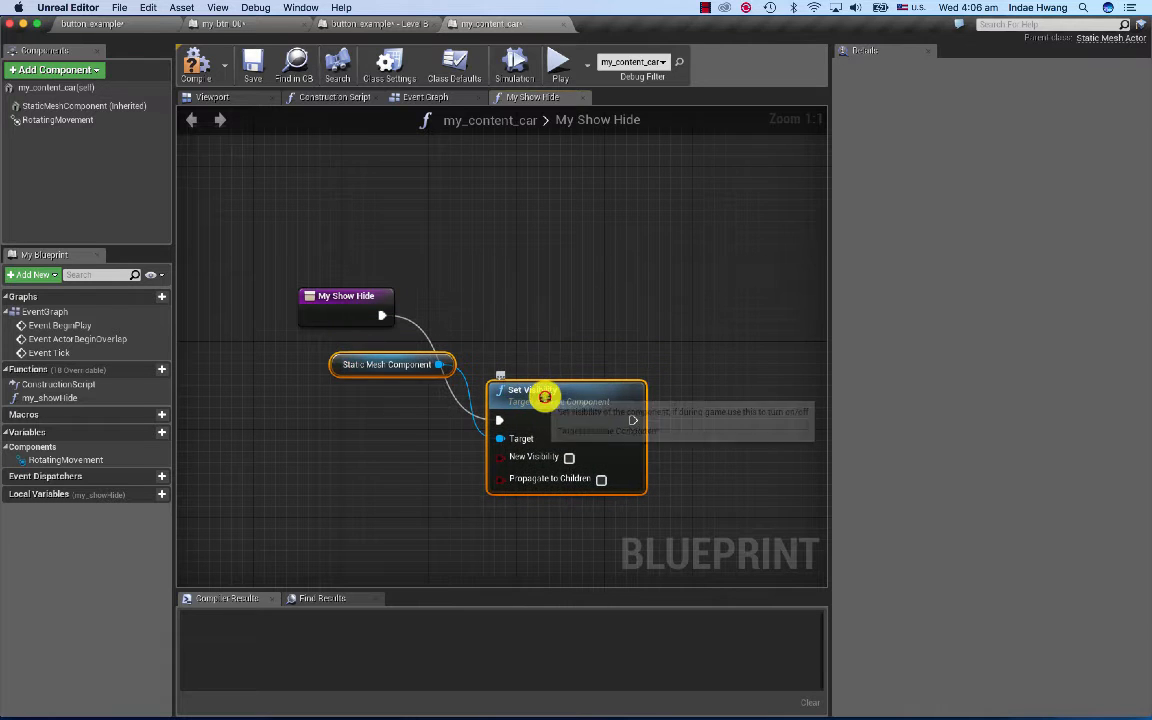
{"action": "left_click_drag", "start_coordinate": [545, 393], "coordinate": [589, 284]}
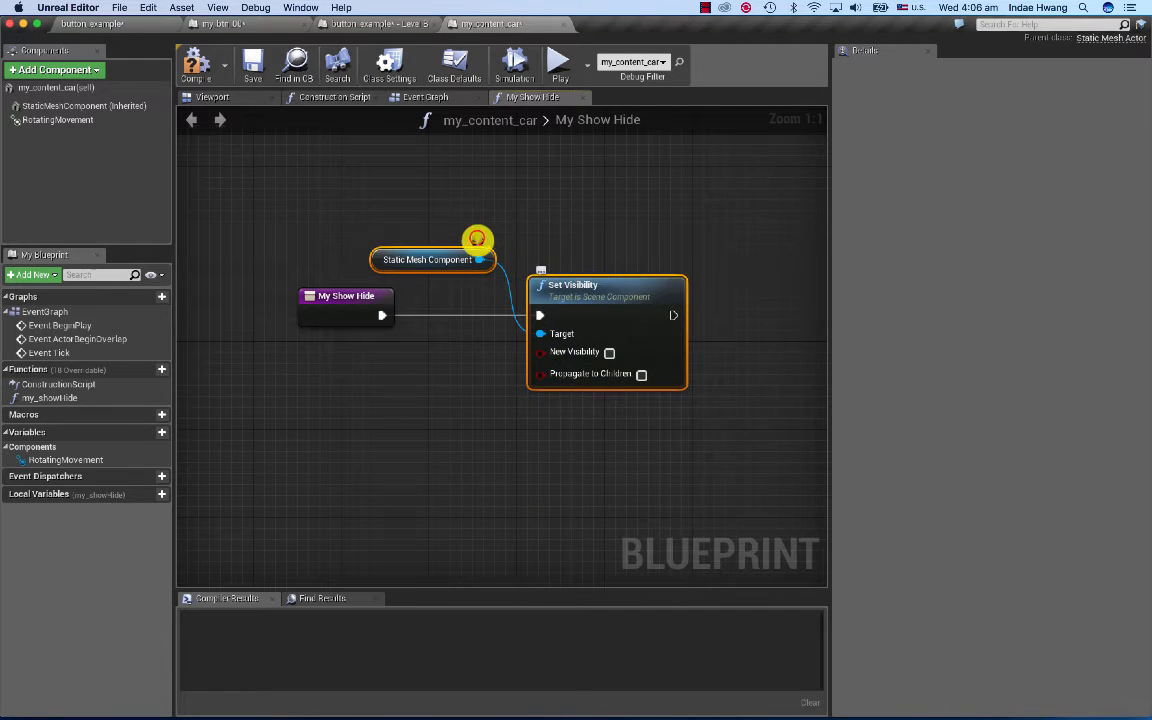
{"action": "left_click", "coordinate": [470, 248]}
{"action": "left_click_drag", "start_coordinate": [455, 255], "coordinate": [357, 380]}
Step: Add a Toggle Visibility node targeting the static mesh component to the my_showHide function graph
{"action": "right_click_drag", "start_coordinate": [481, 432], "coordinate": [466, 358]}
{"action": "right_click", "coordinate": [480, 352]}
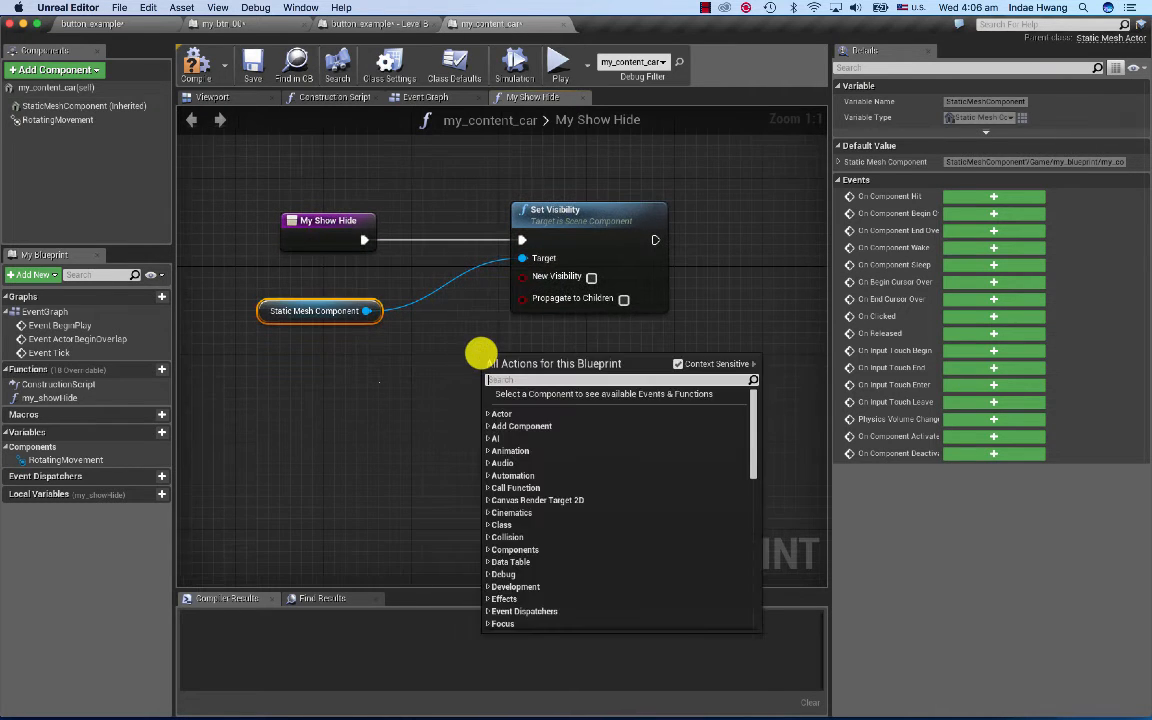
{"action": "type", "text": "togg"}
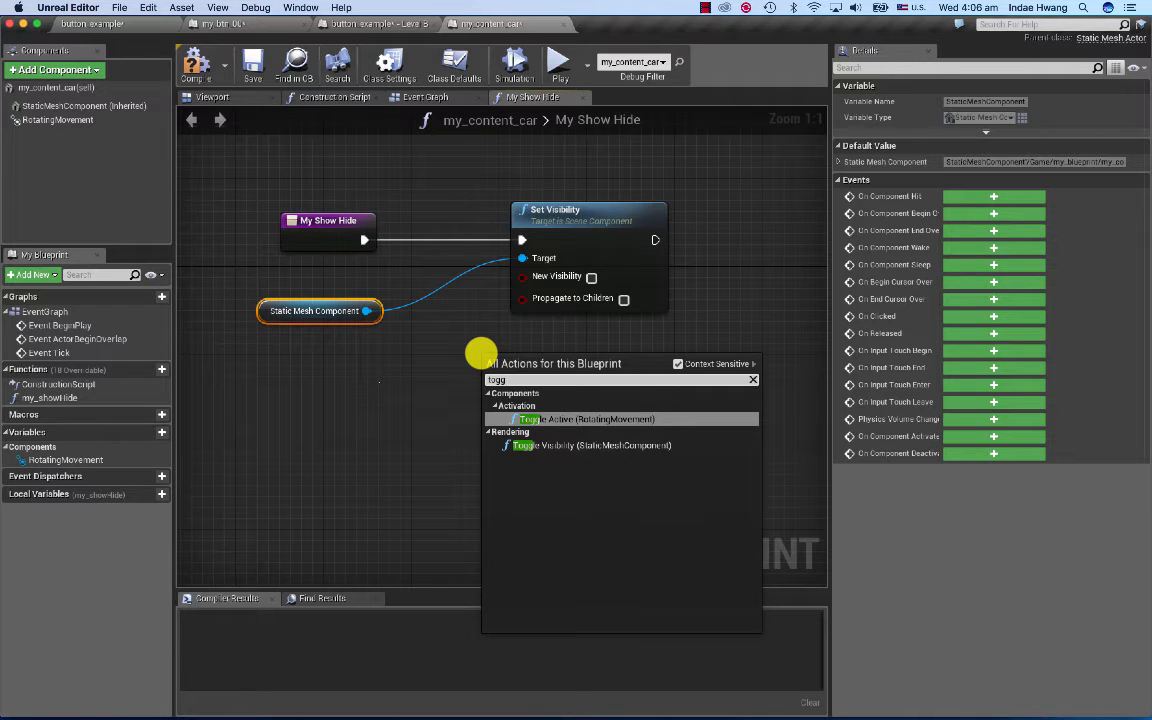
{"action": "left_click", "coordinate": [535, 445]}
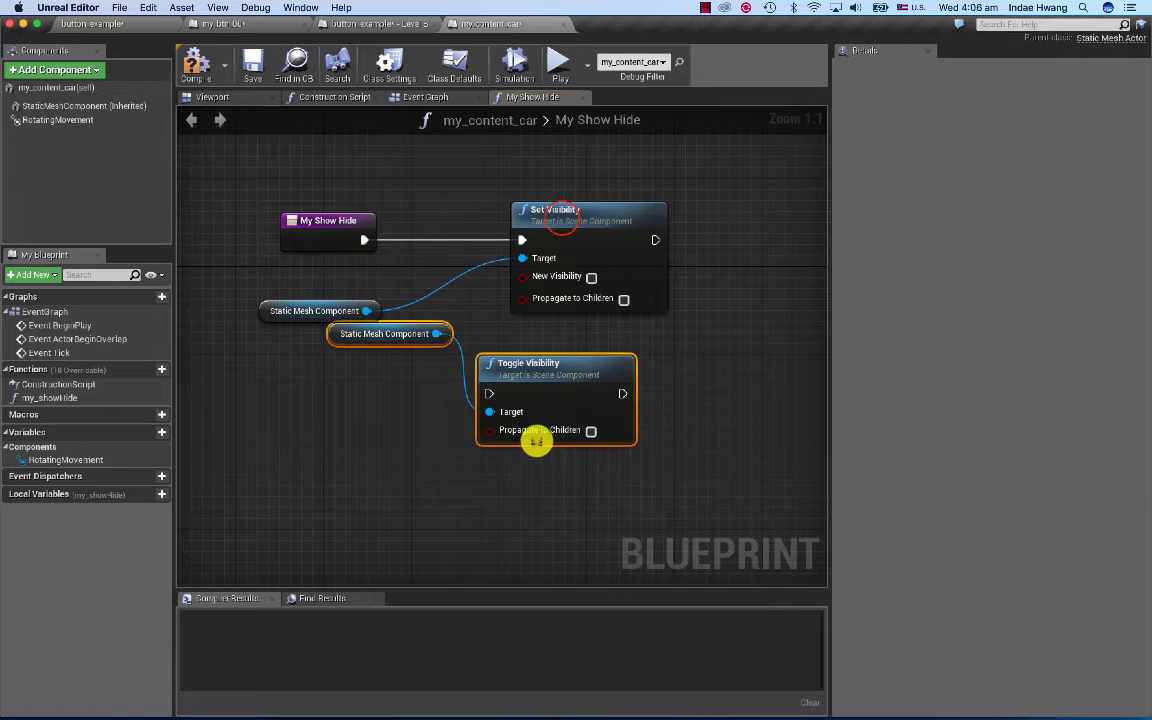
Step: Delete the Set Visibility node and its leftover Static Mesh Component reference from the function graph
{"action": "left_click", "coordinate": [561, 218]}
{"action": "key", "text": "Delete"}
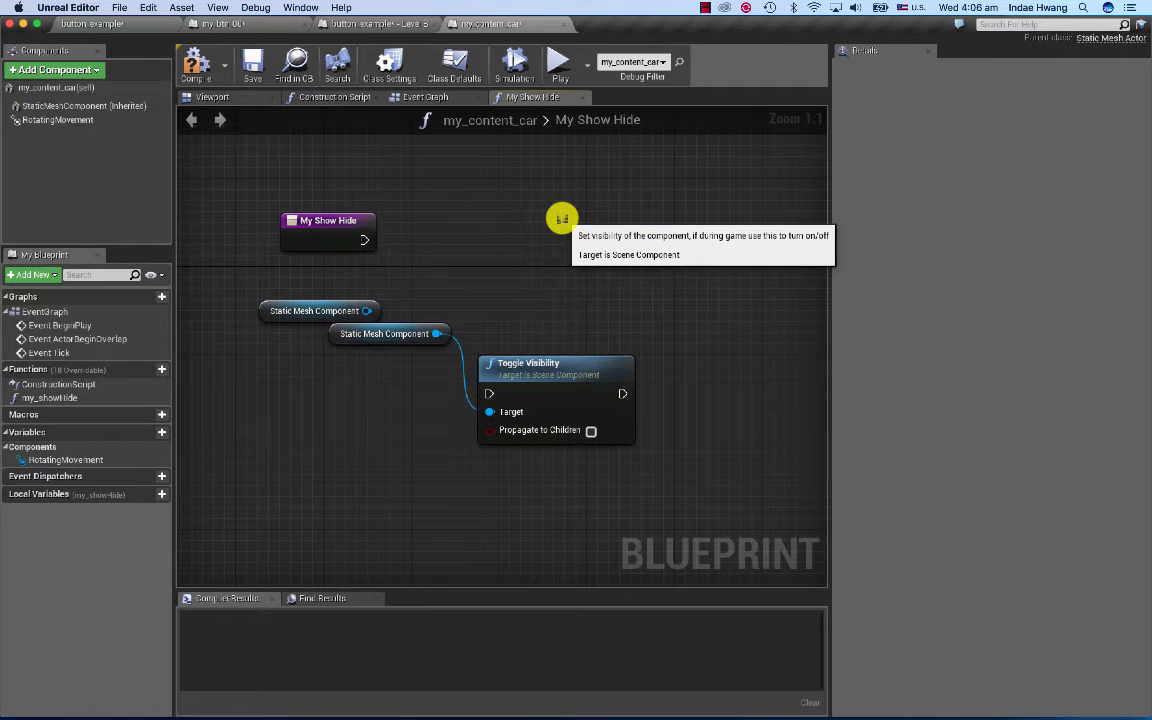
{"action": "left_click", "coordinate": [298, 301]}
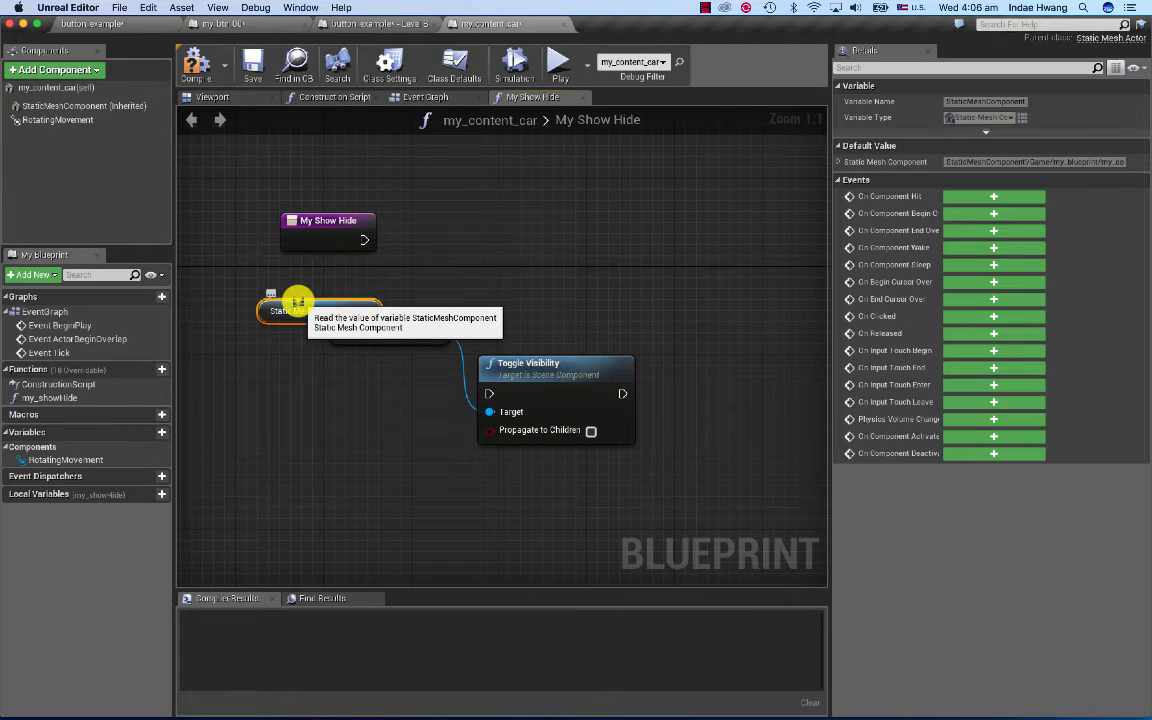
{"action": "key", "text": "super+z"}
Step: Connect the My Show Hide entry's execution output to Toggle Visibility and align the node and its Static Mesh Component reference with the entry
{"action": "left_click_drag", "start_coordinate": [512, 366], "coordinate": [541, 220]}
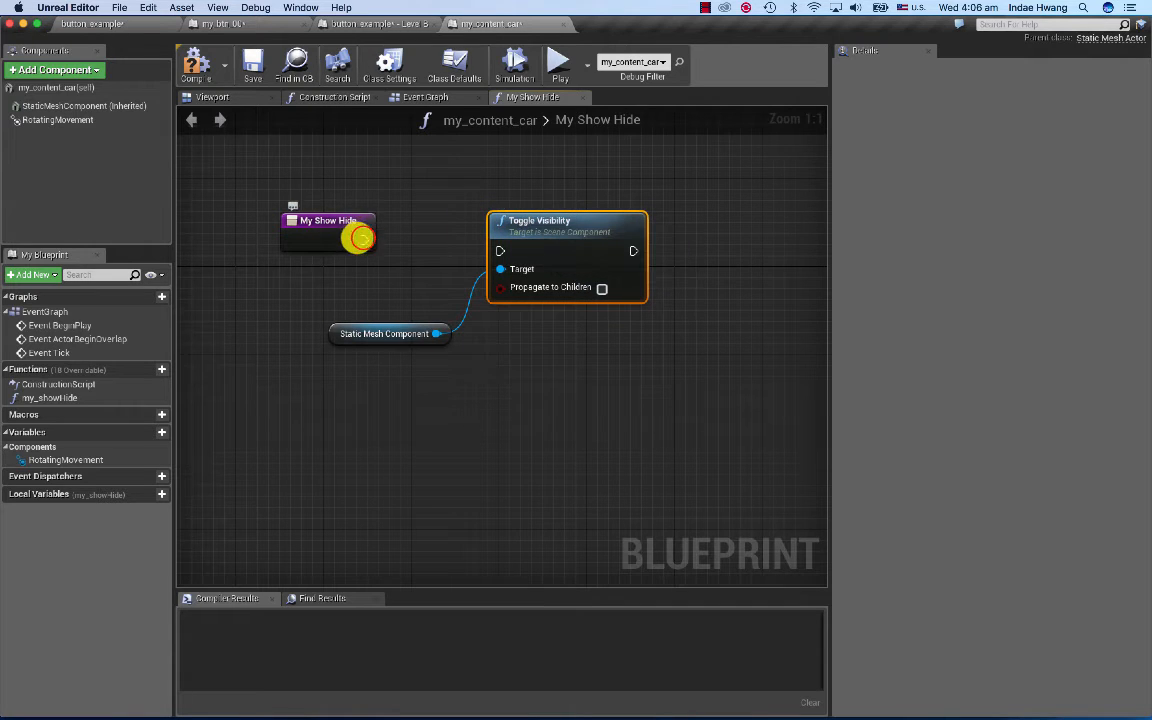
{"action": "left_click_drag", "start_coordinate": [362, 237], "coordinate": [550, 207]}
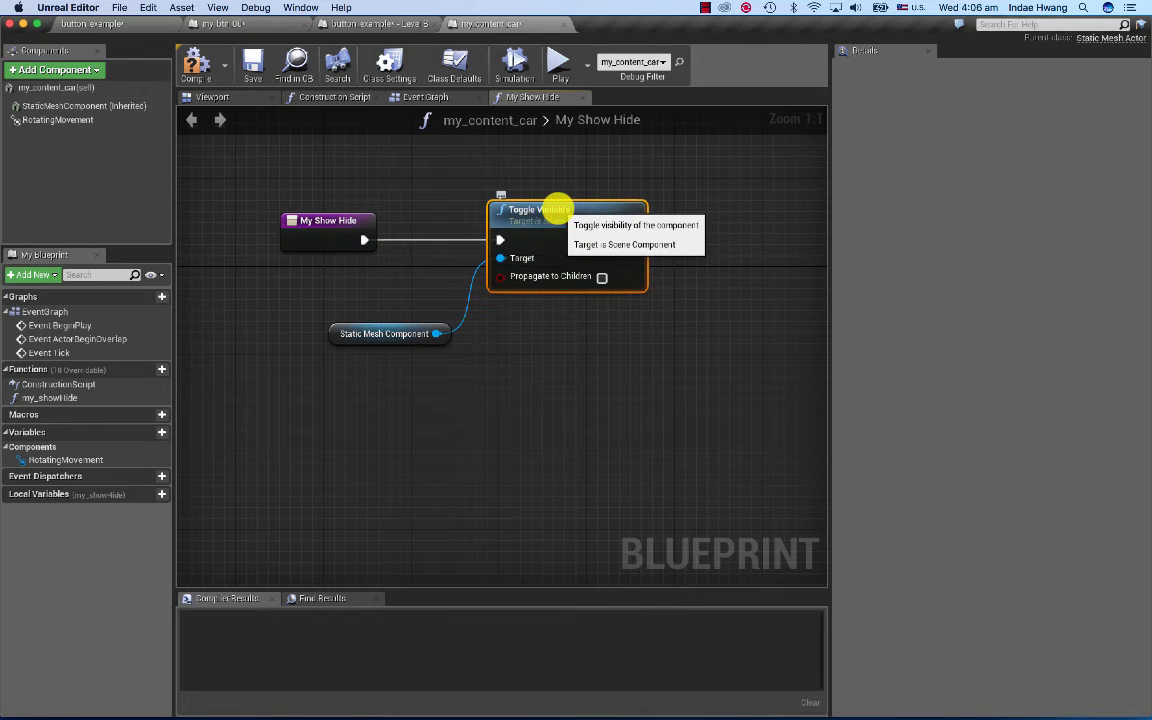
{"action": "left_click_drag", "start_coordinate": [388, 330], "coordinate": [303, 280]}
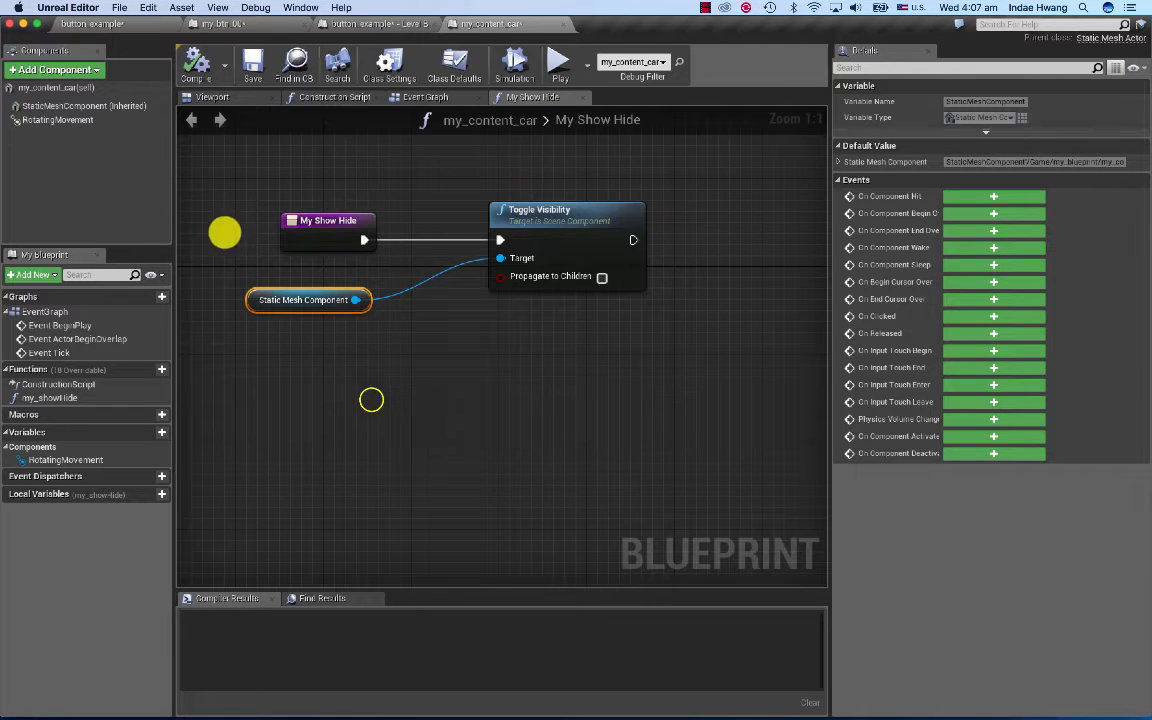
{"action": "right_click_drag", "start_coordinate": [370, 399], "coordinate": [399, 437]}
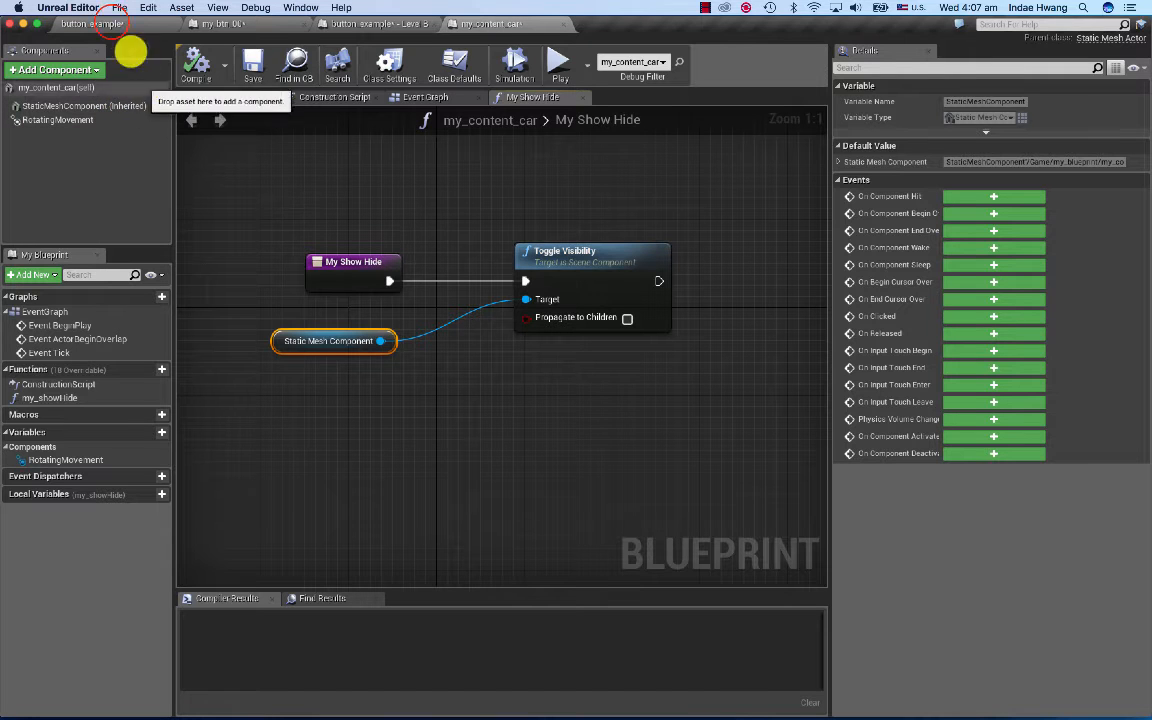
Step: Save all modified content from the level editor: my_btn_00, my_content_car and the button_example level
{"action": "left_click", "coordinate": [110, 22]}
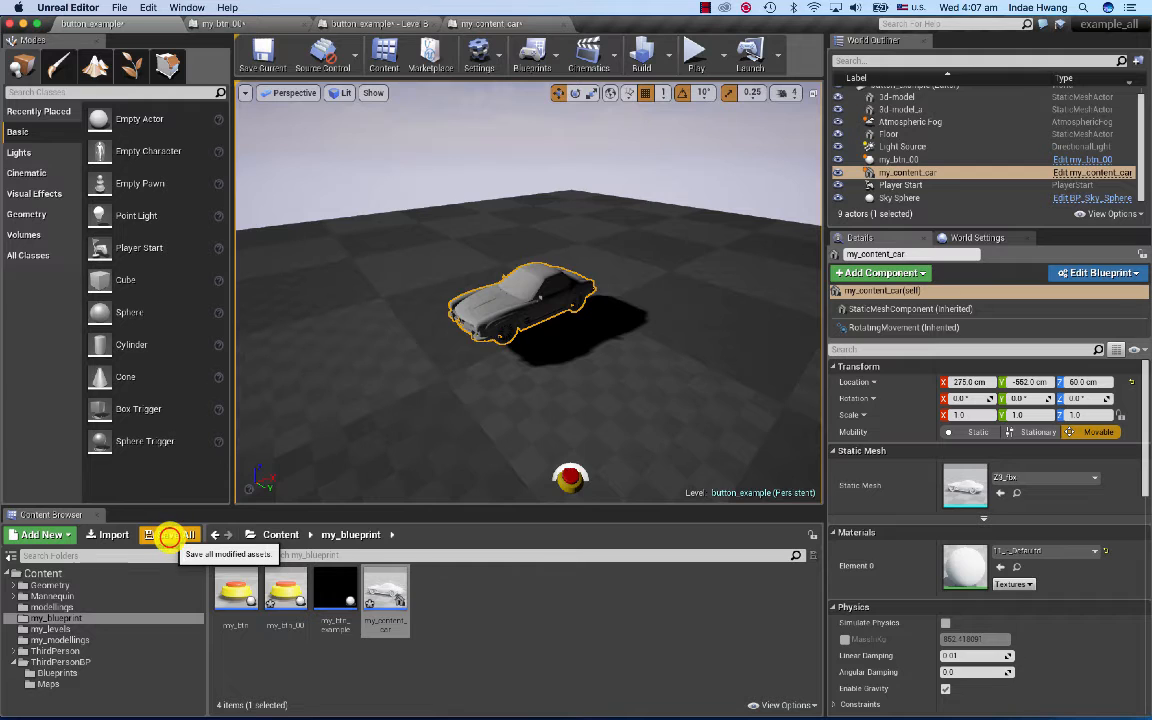
{"action": "left_click", "coordinate": [169, 535]}
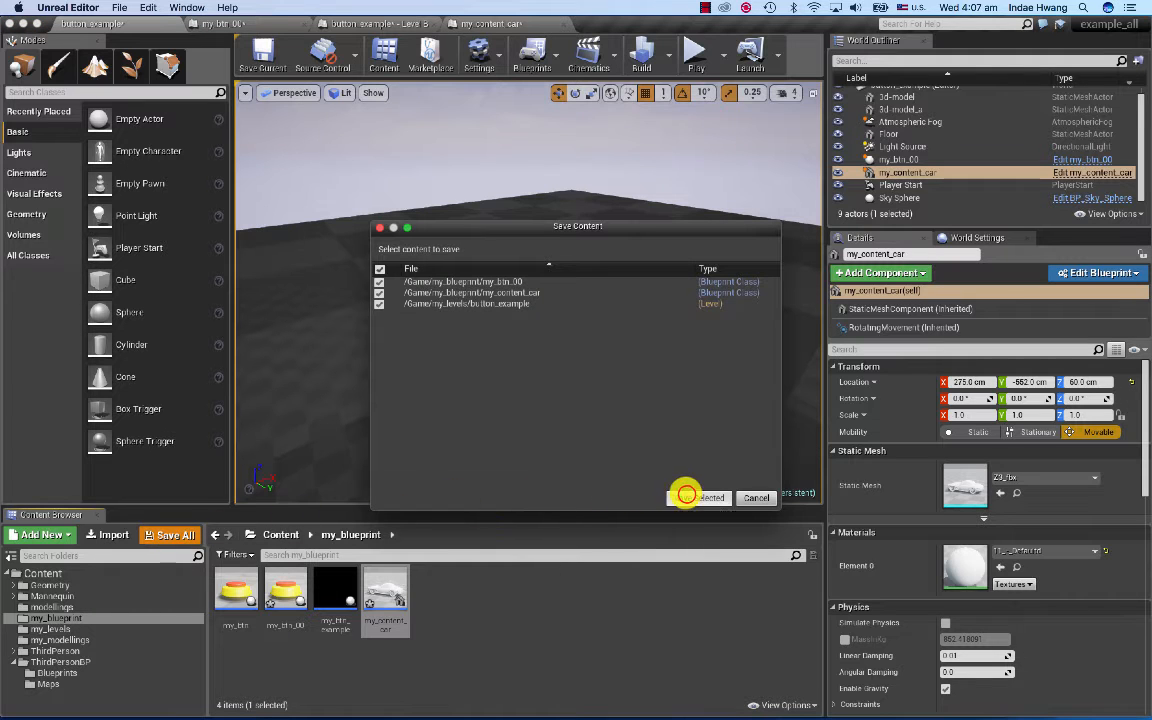
{"action": "left_click", "coordinate": [688, 495]}
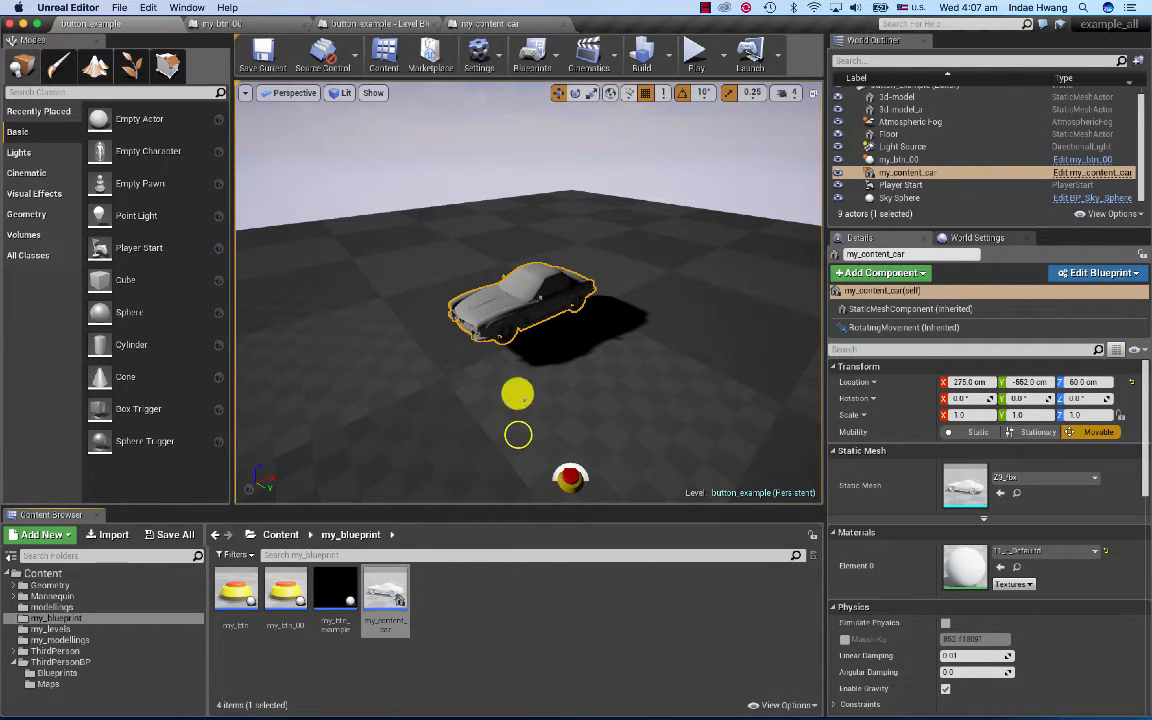
Step: Play the button_example level, look at the car and the button in the game view, and stop playing
{"action": "right_click_drag", "start_coordinate": [518, 434], "coordinate": [574, 311]}
{"action": "left_click", "coordinate": [693, 54]}
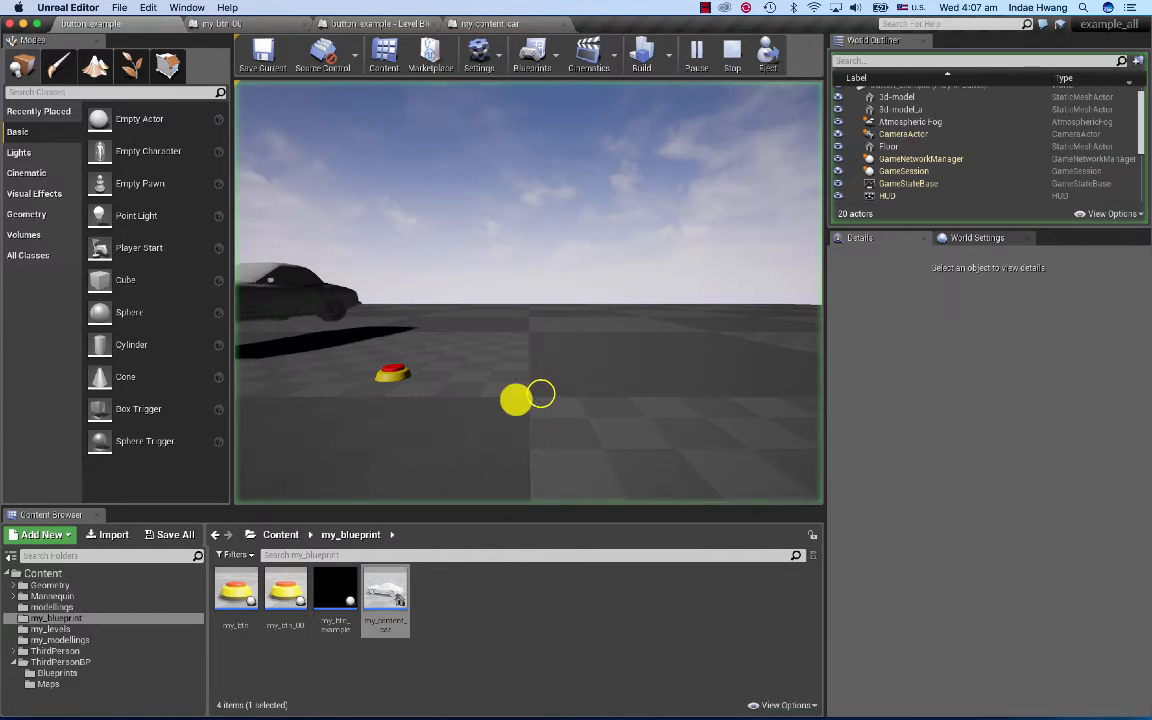
{"action": "left_click_drag", "start_coordinate": [538, 394], "coordinate": [411, 399]}
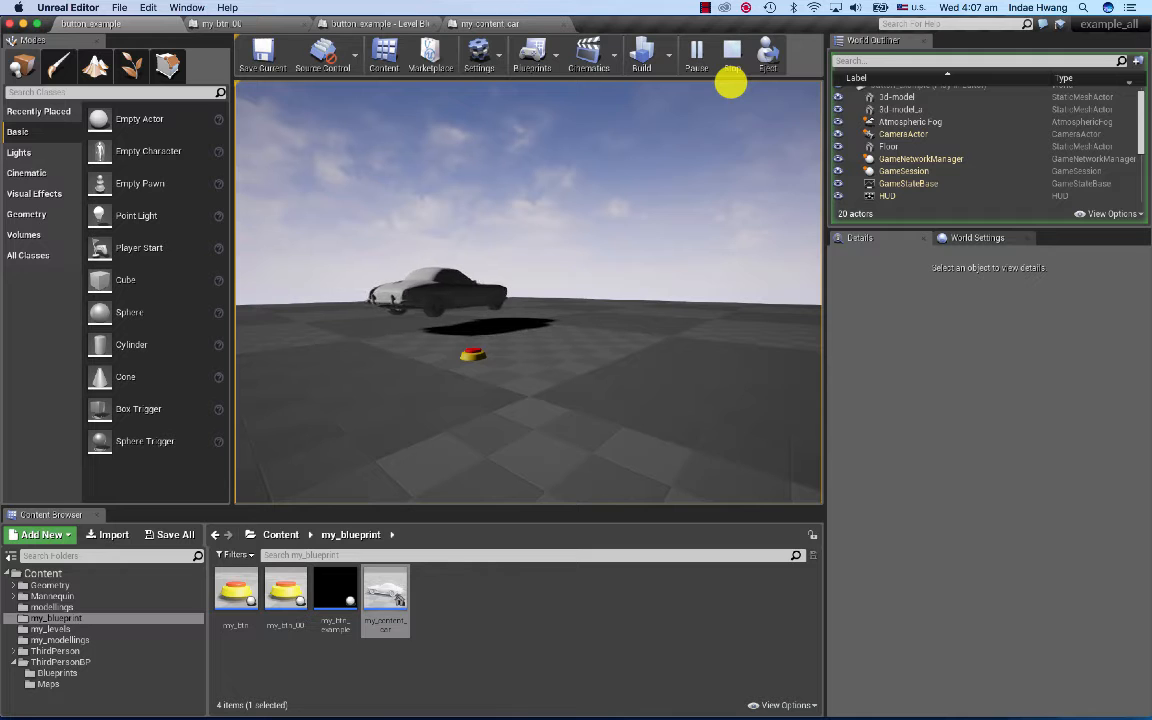
{"action": "left_click", "coordinate": [732, 72]}
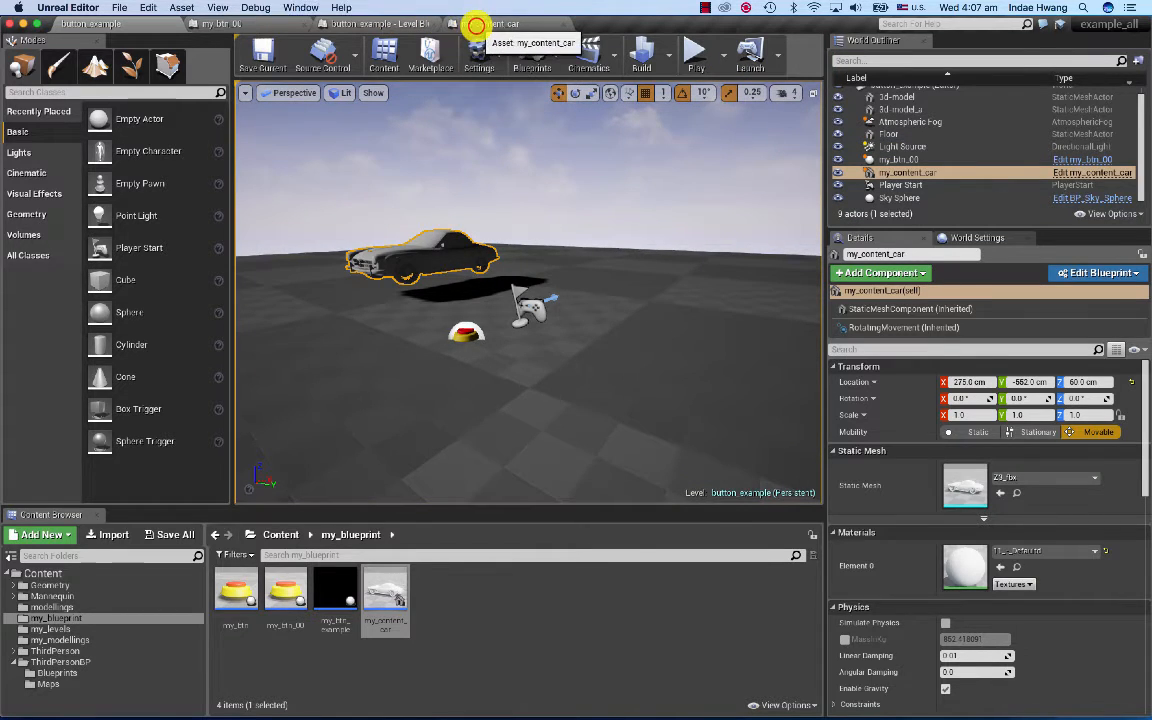
Step: In the my_content_car Event Graph, add a Set Visibility node for the static mesh component driven by Event BeginPlay
{"action": "left_click", "coordinate": [476, 22]}
{"action": "right_click_drag", "start_coordinate": [447, 392], "coordinate": [499, 467]}
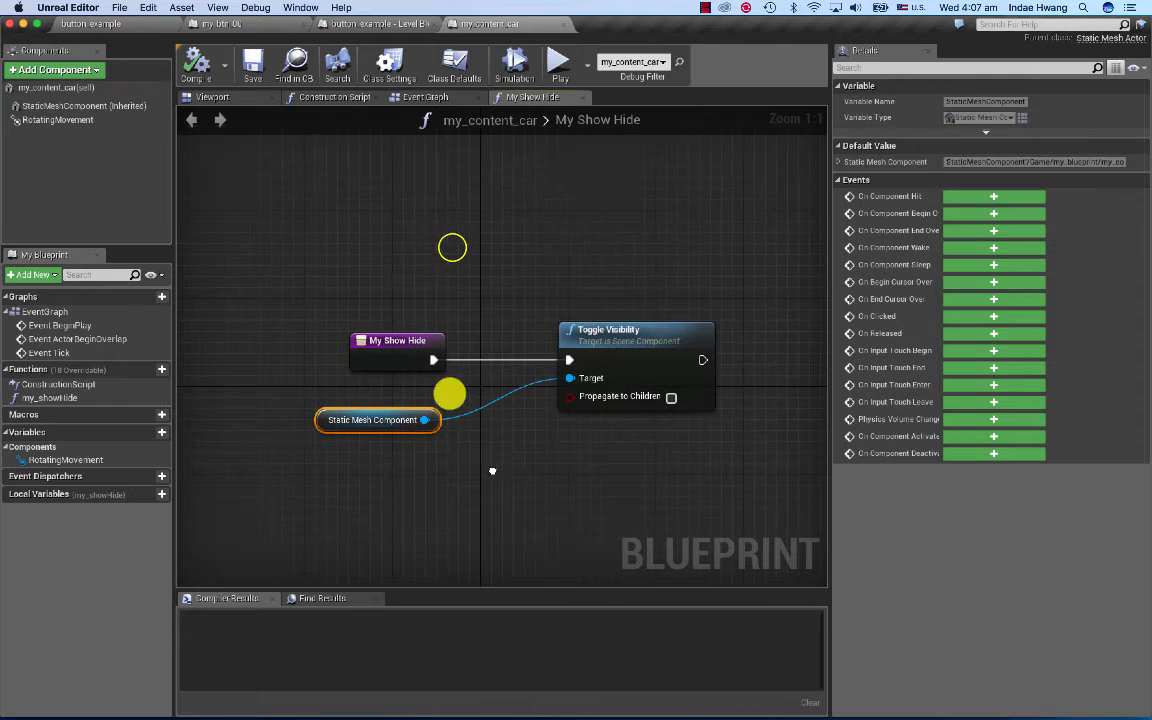
{"action": "right_click_drag", "start_coordinate": [458, 254], "coordinate": [456, 319]}
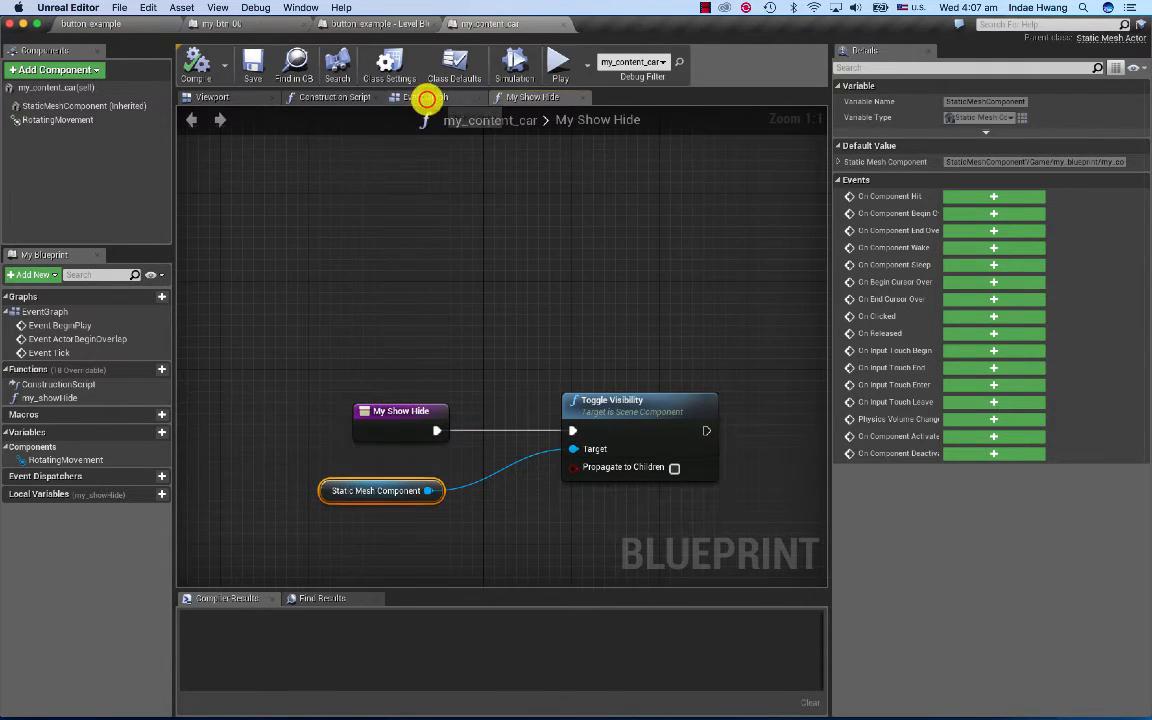
{"action": "left_click", "coordinate": [425, 97]}
{"action": "right_click_drag", "start_coordinate": [542, 333], "coordinate": [542, 427]}
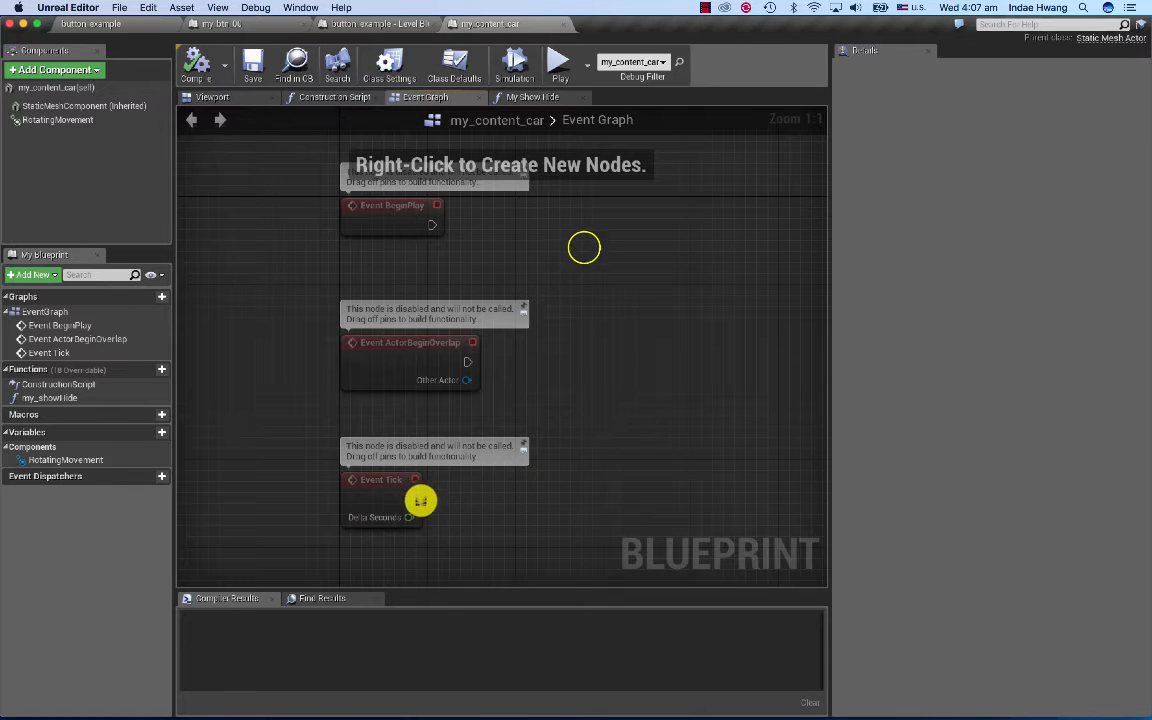
{"action": "right_click_drag", "start_coordinate": [584, 247], "coordinate": [549, 279]}
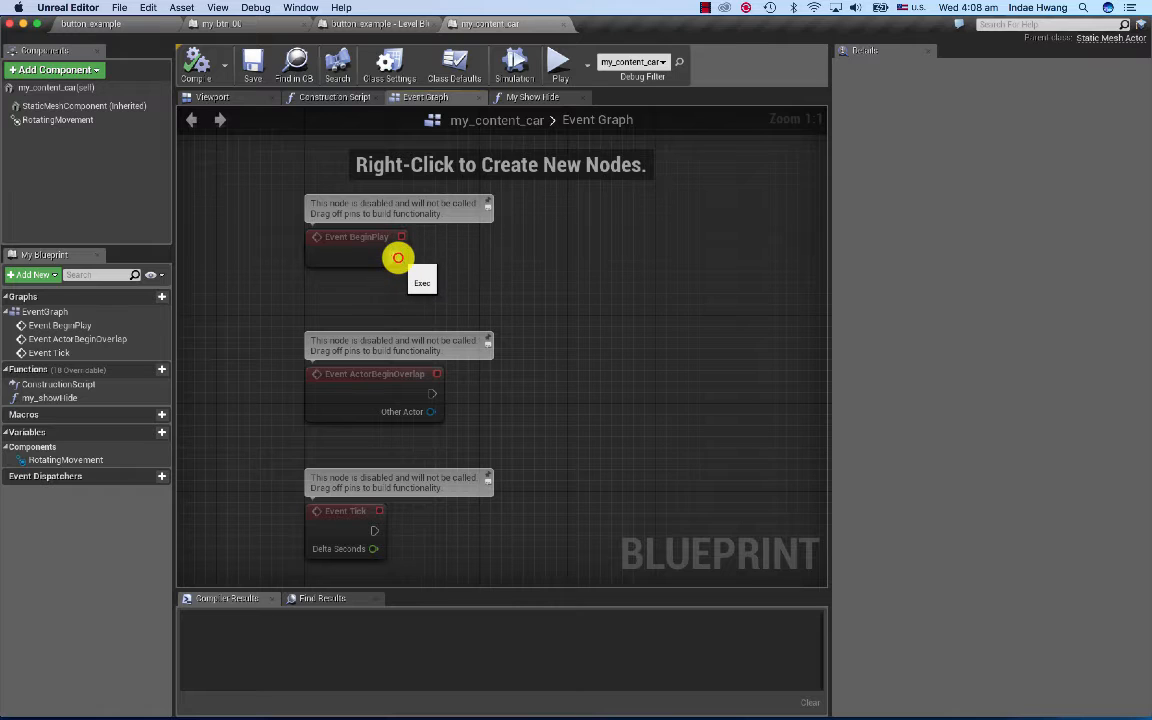
{"action": "left_click_drag", "start_coordinate": [397, 257], "coordinate": [527, 253]}
{"action": "type", "text": "s"}
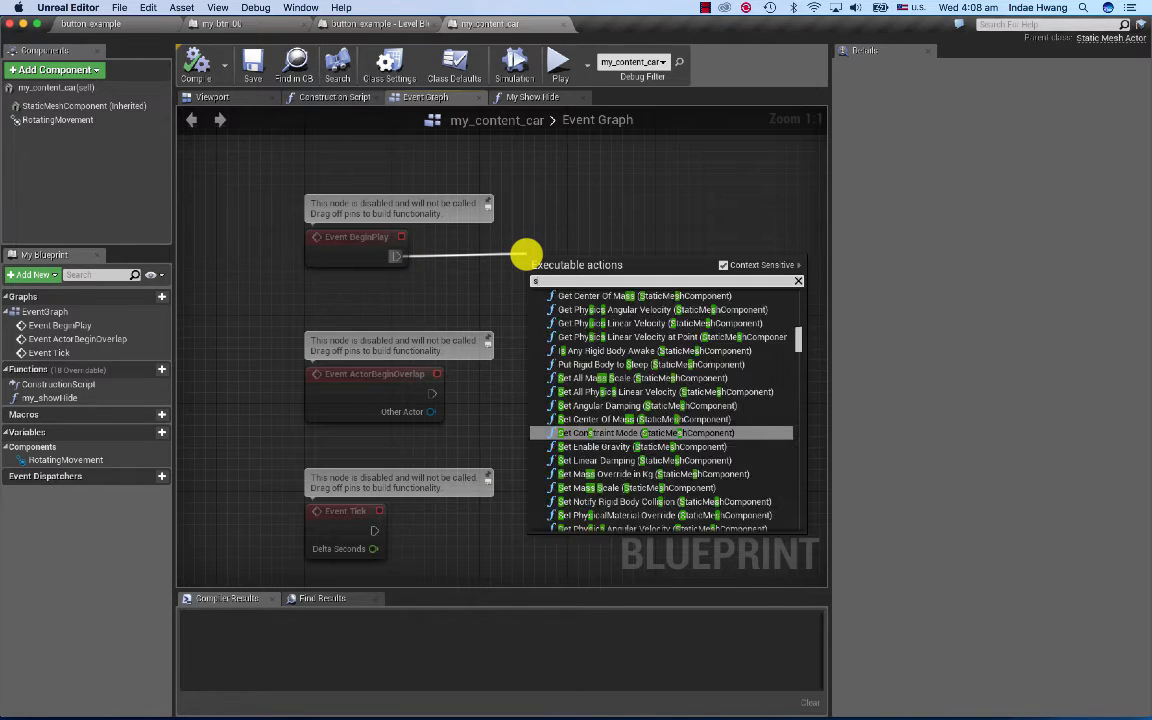
{"action": "type", "text": "etvi"}
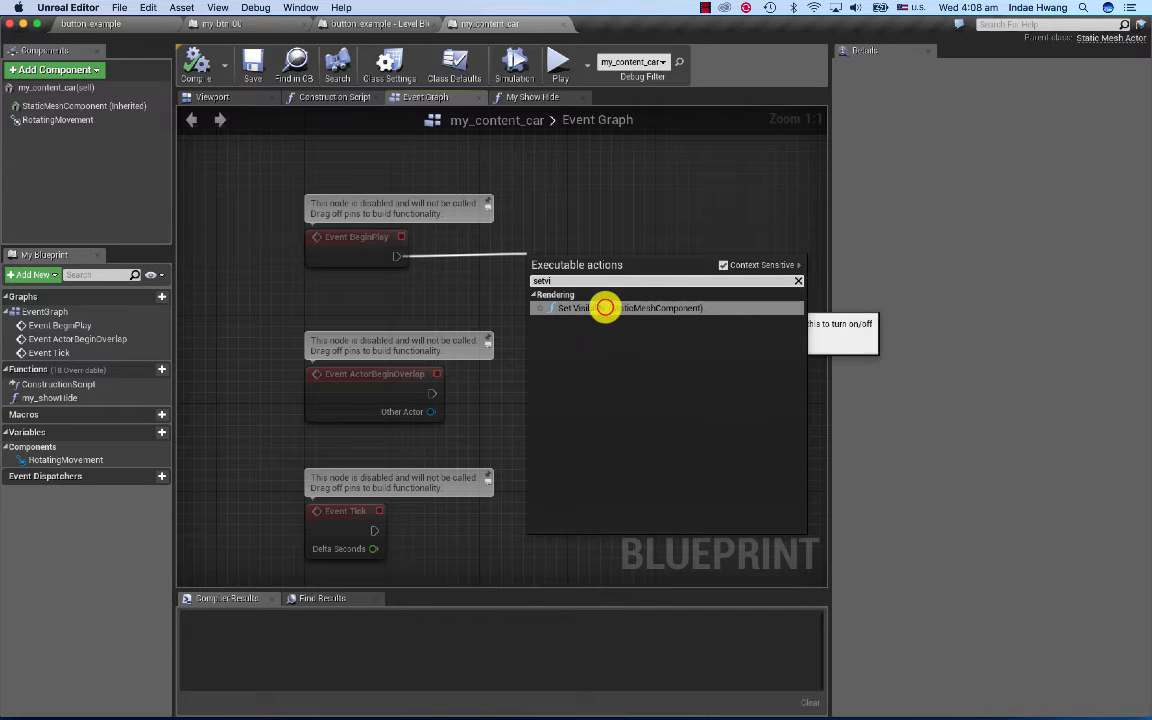
{"action": "left_click", "coordinate": [602, 307]}
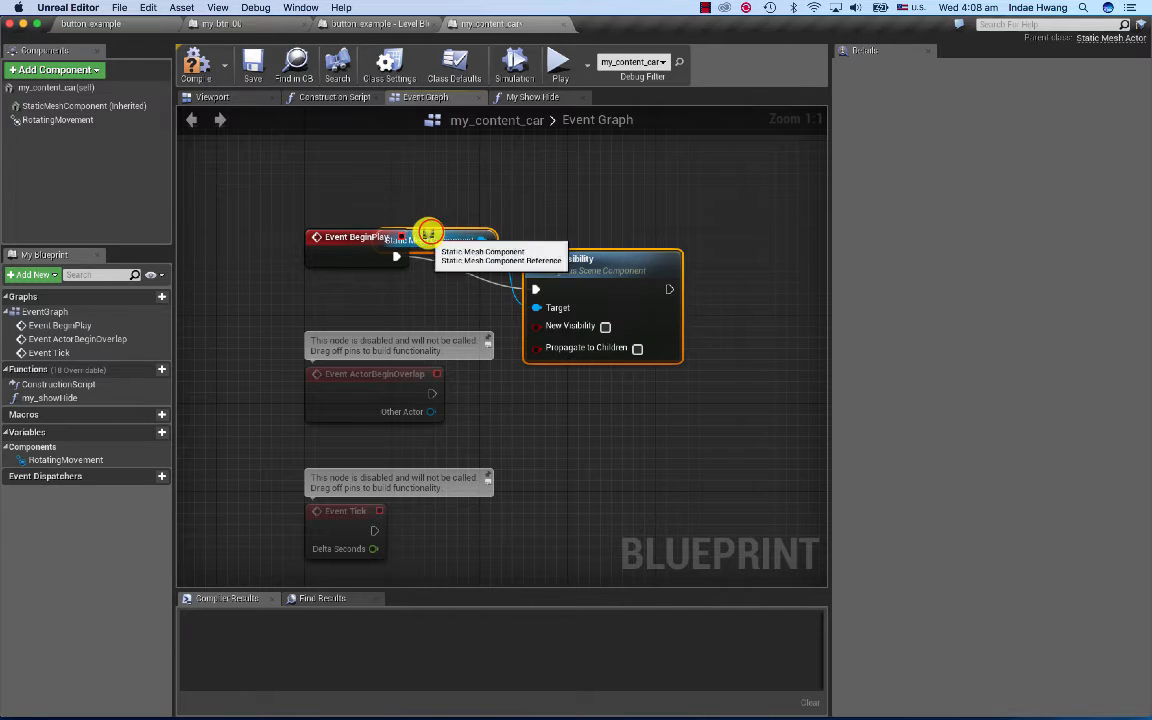
Step: Arrange the Static Mesh Component reference below Event BeginPlay and align the Set Visibility node beside the event
{"action": "left_click_drag", "start_coordinate": [400, 245], "coordinate": [360, 308]}
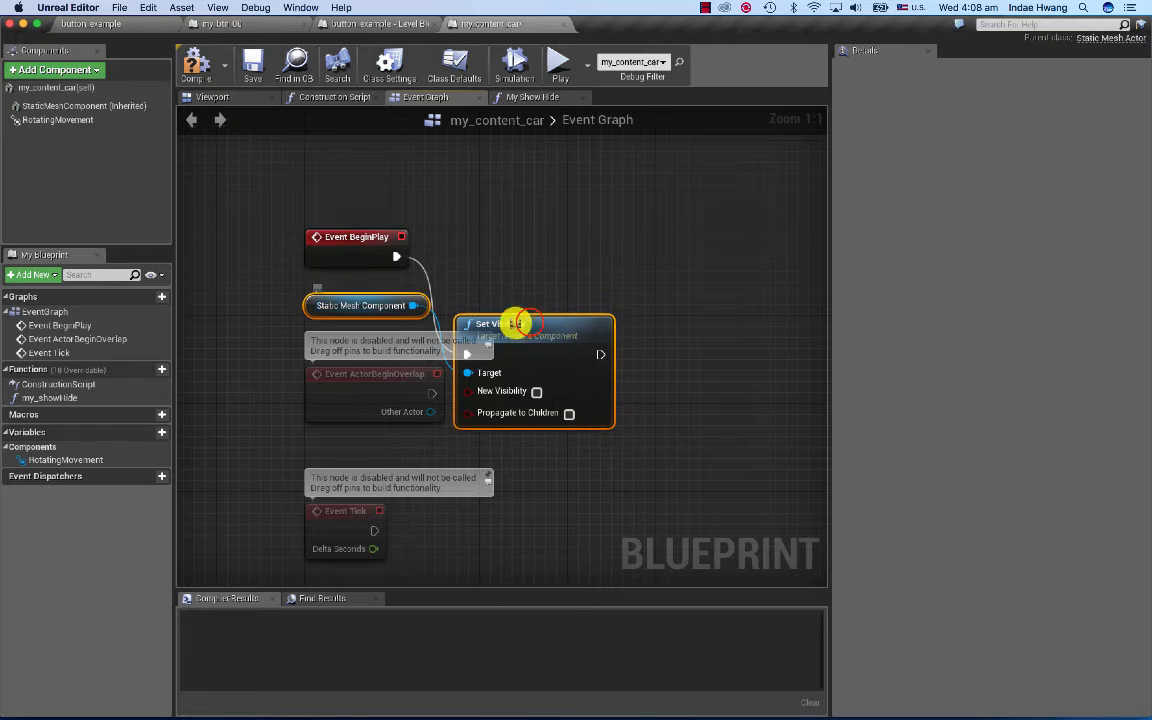
{"action": "left_click_drag", "start_coordinate": [524, 319], "coordinate": [609, 213]}
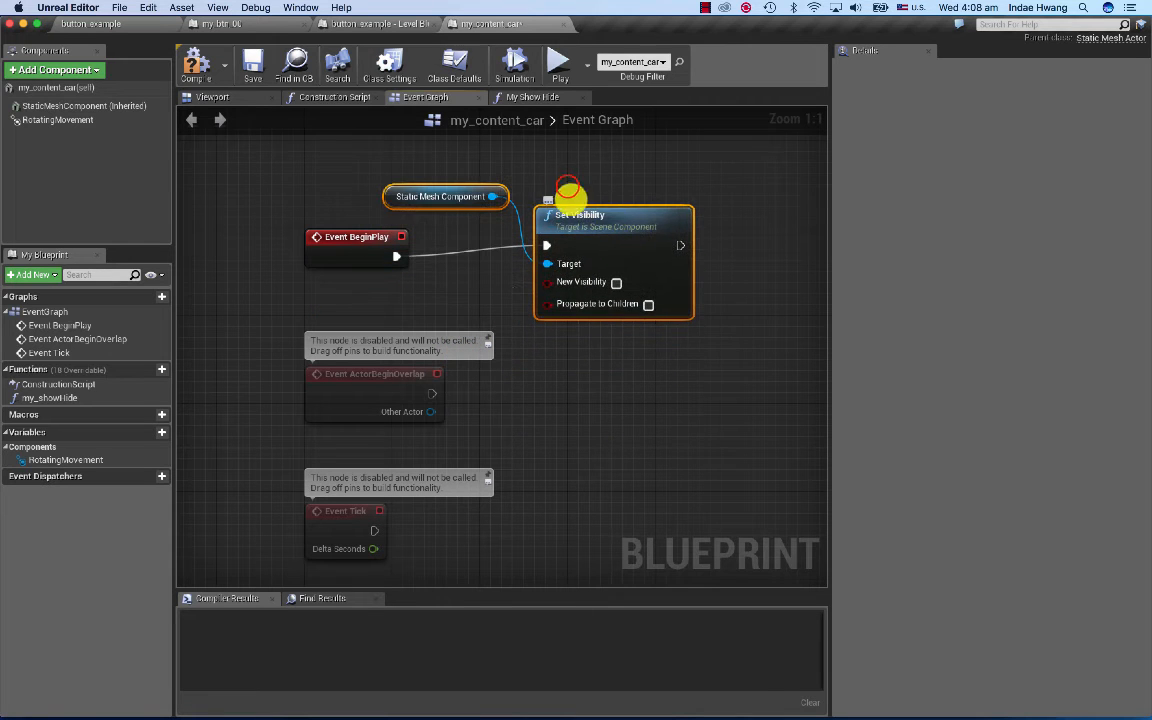
{"action": "left_click", "coordinate": [563, 187]}
{"action": "left_click_drag", "start_coordinate": [424, 188], "coordinate": [340, 290]}
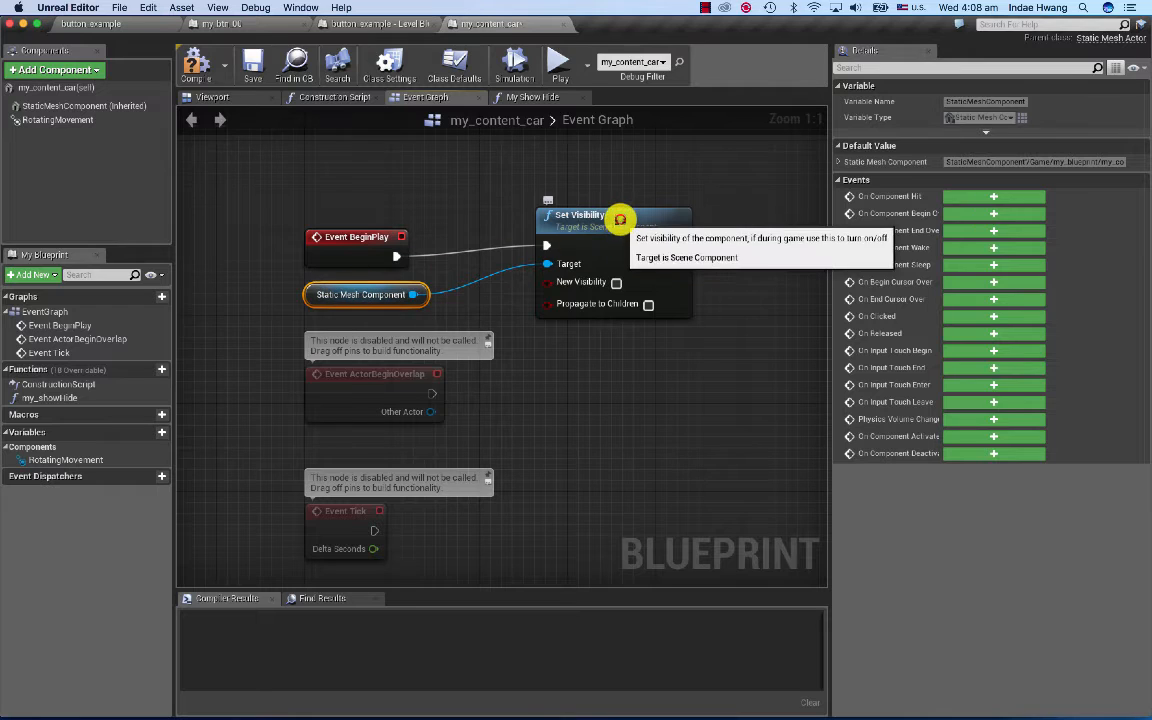
{"action": "left_click_drag", "start_coordinate": [620, 218], "coordinate": [571, 226]}
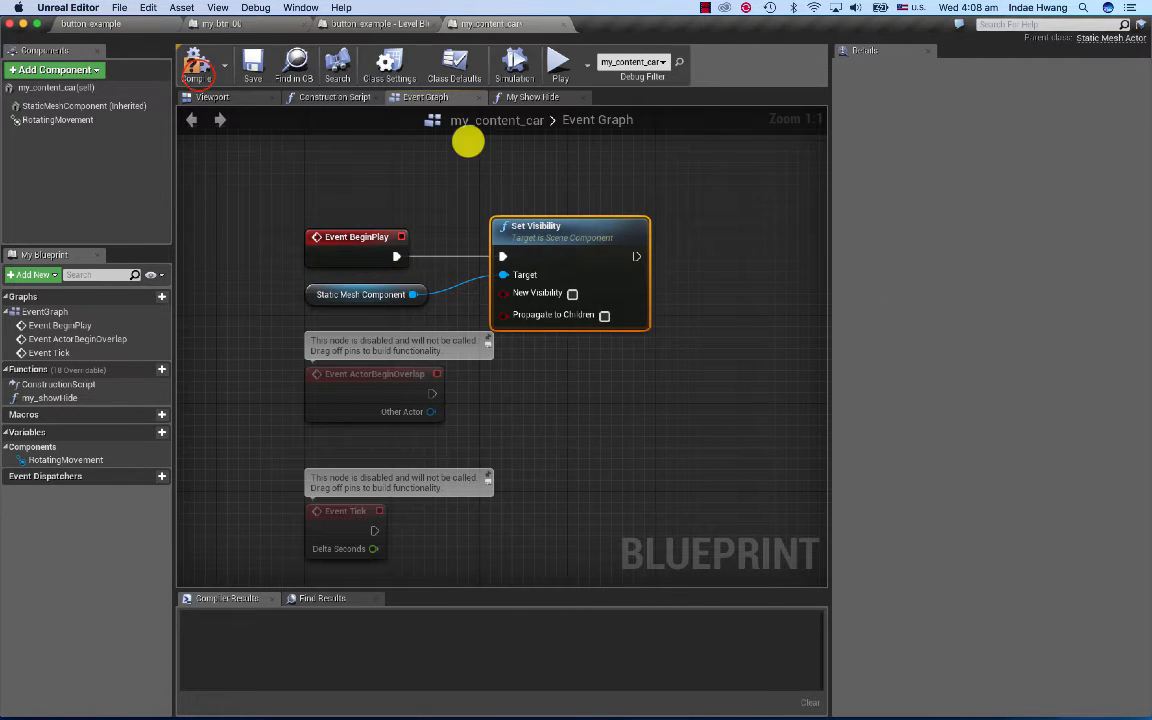
Step: Compile the my_content_car Blueprint and return to the button_example level
{"action": "left_click", "coordinate": [198, 74]}
{"action": "left_click", "coordinate": [136, 24]}
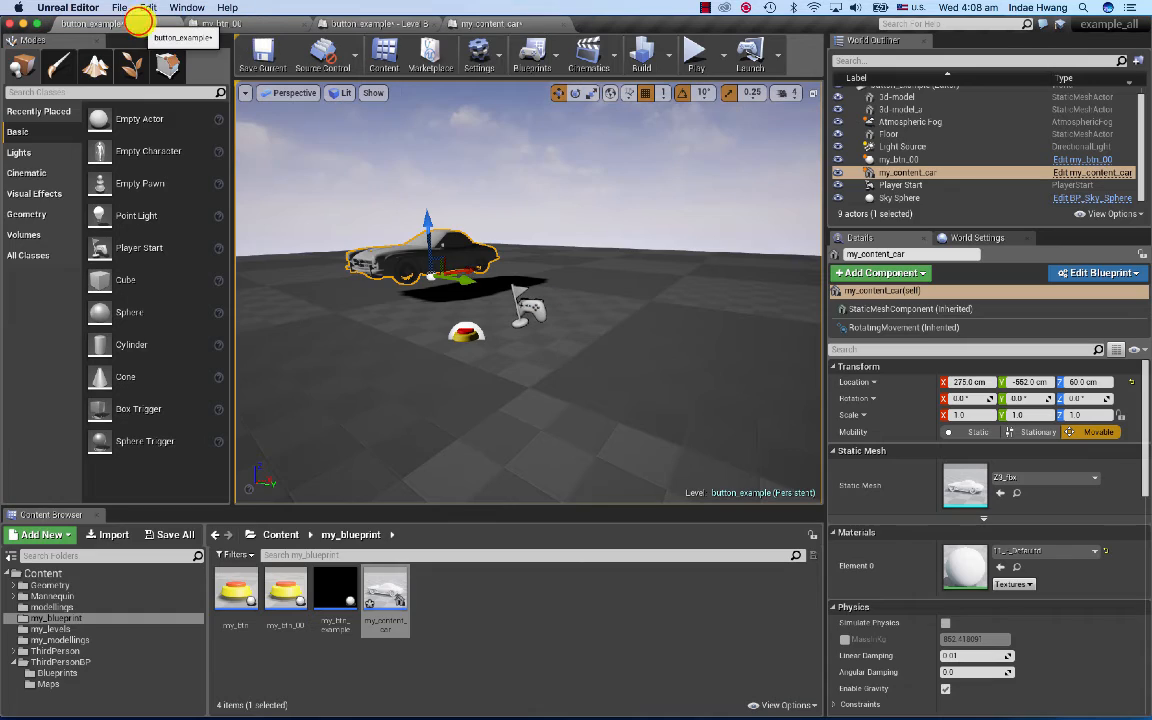
Step: Play the button_example level, test the red button repeatedly in the game view, and stop playing
{"action": "left_click", "coordinate": [697, 47]}
{"action": "left_click", "coordinate": [648, 247]}
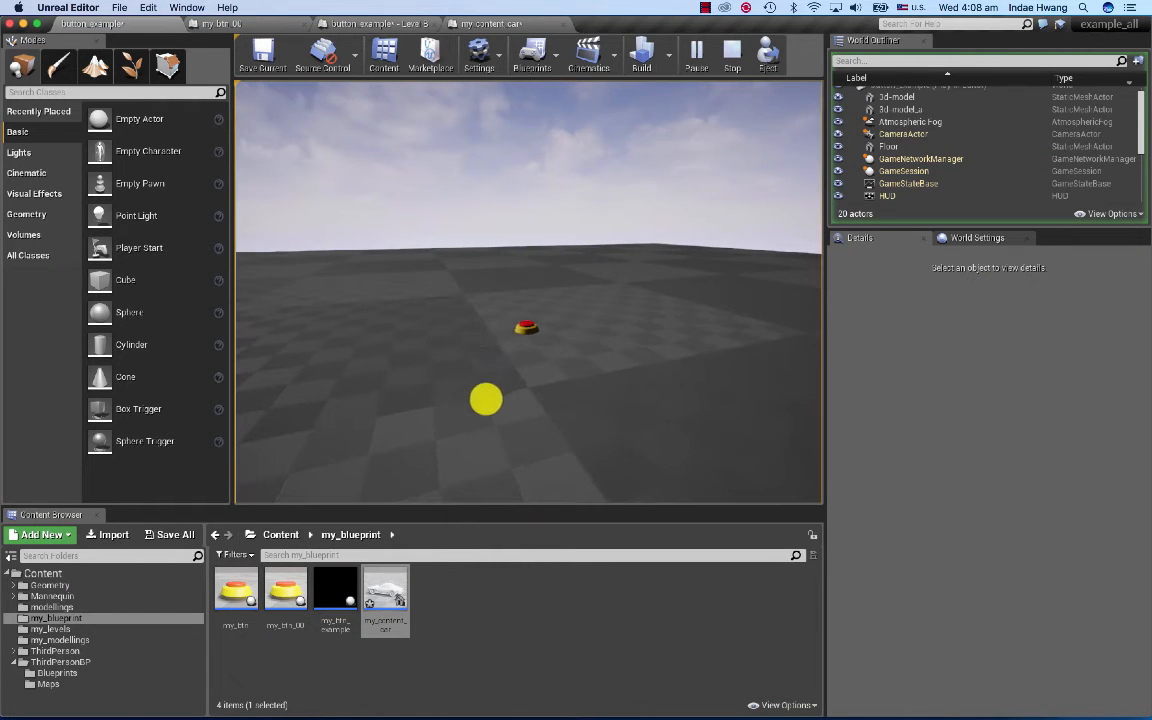
{"action": "left_click", "coordinate": [524, 327]}
{"action": "triple_click", "coordinate": [528, 325]}
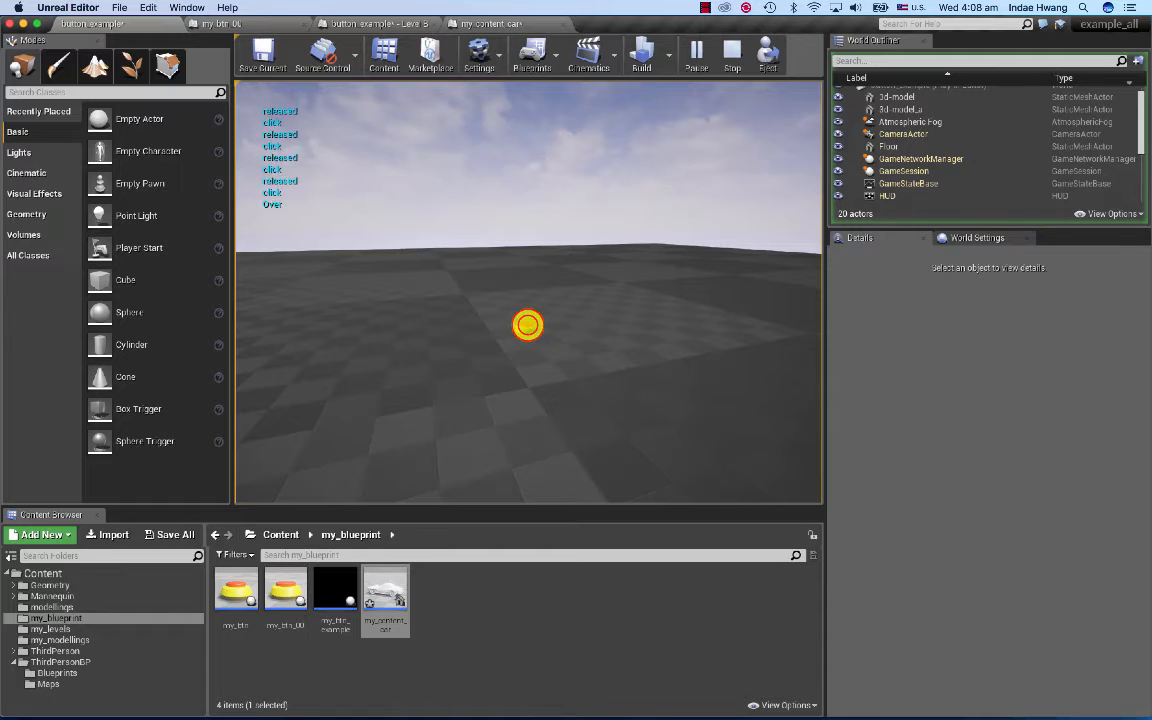
{"action": "left_click", "coordinate": [528, 325]}
{"action": "left_click", "coordinate": [524, 326]}
{"action": "left_click", "coordinate": [524, 326]}
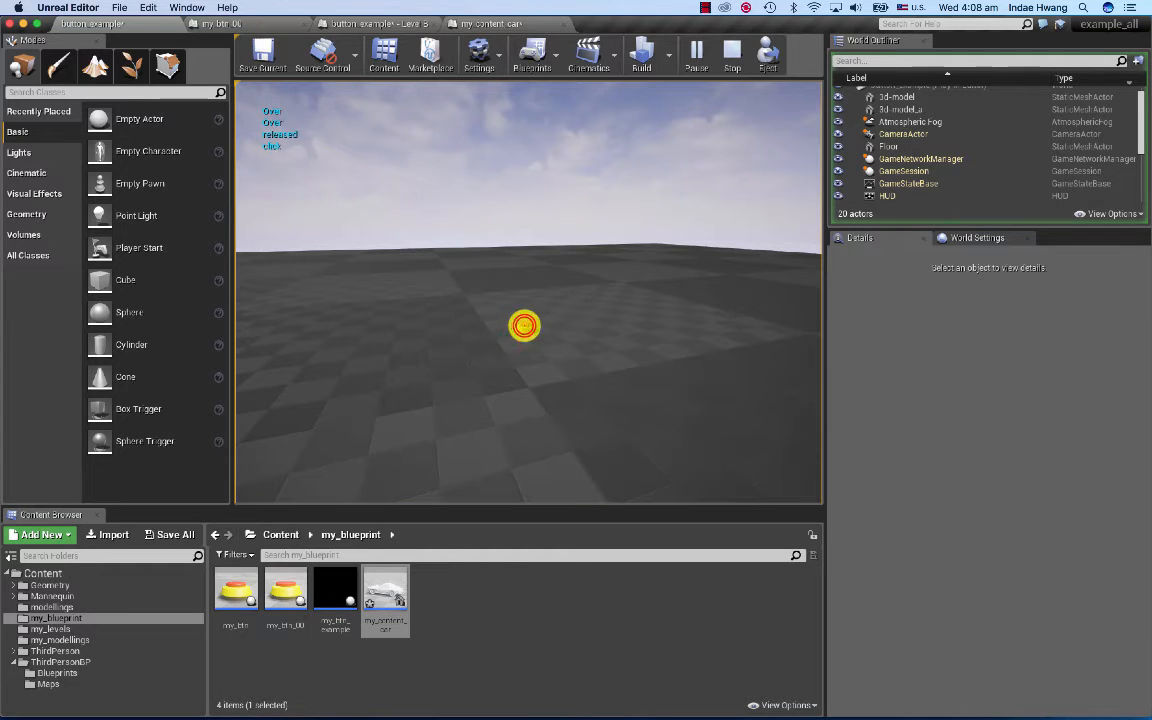
{"action": "left_click", "coordinate": [524, 326]}
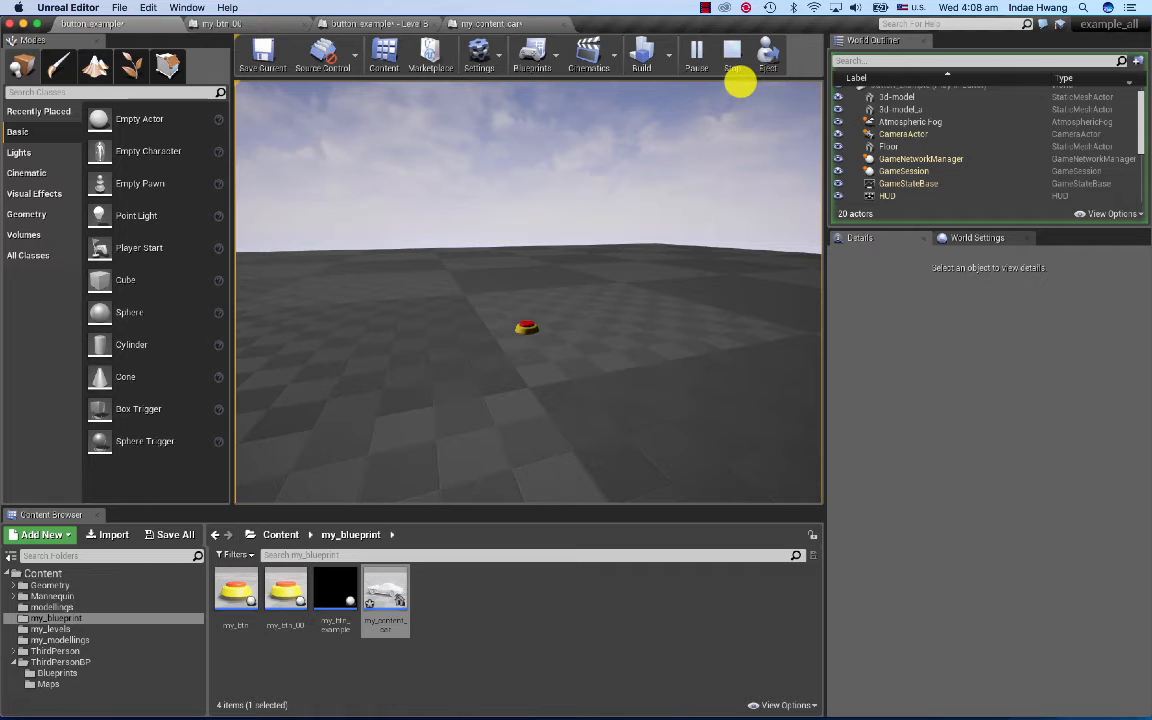
{"action": "left_click", "coordinate": [738, 78]}
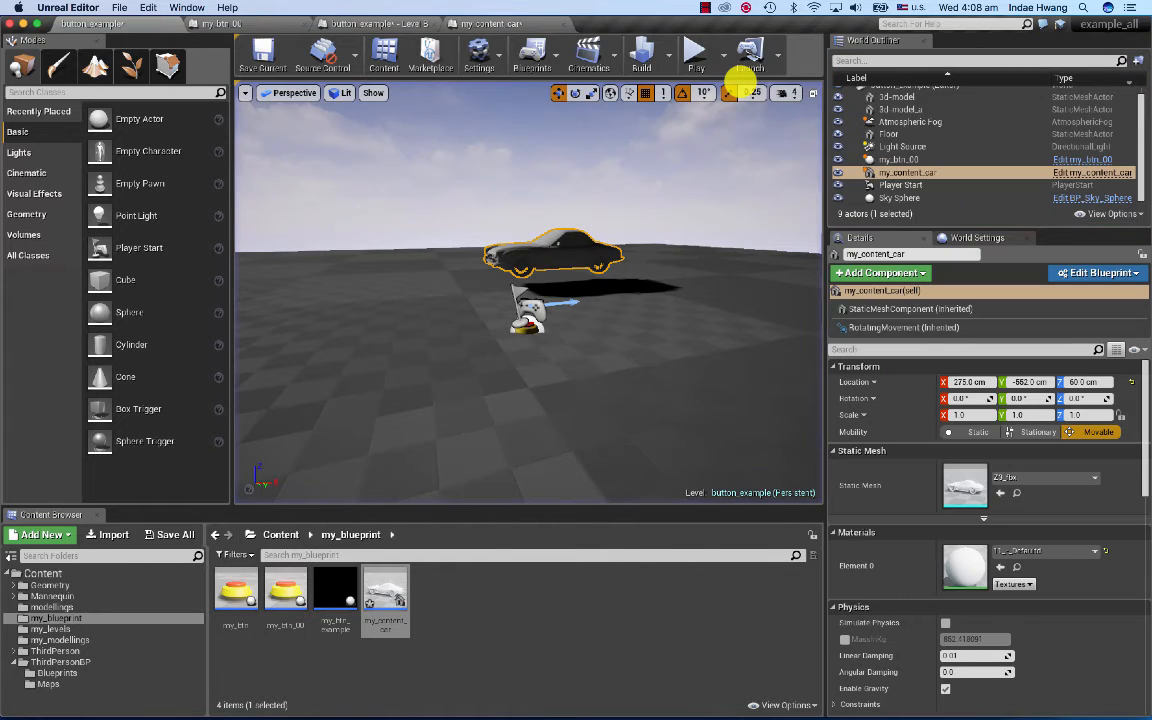
Step: Delete the my_btn_00 button actor from the button_example level
{"action": "left_click", "coordinate": [468, 669]}
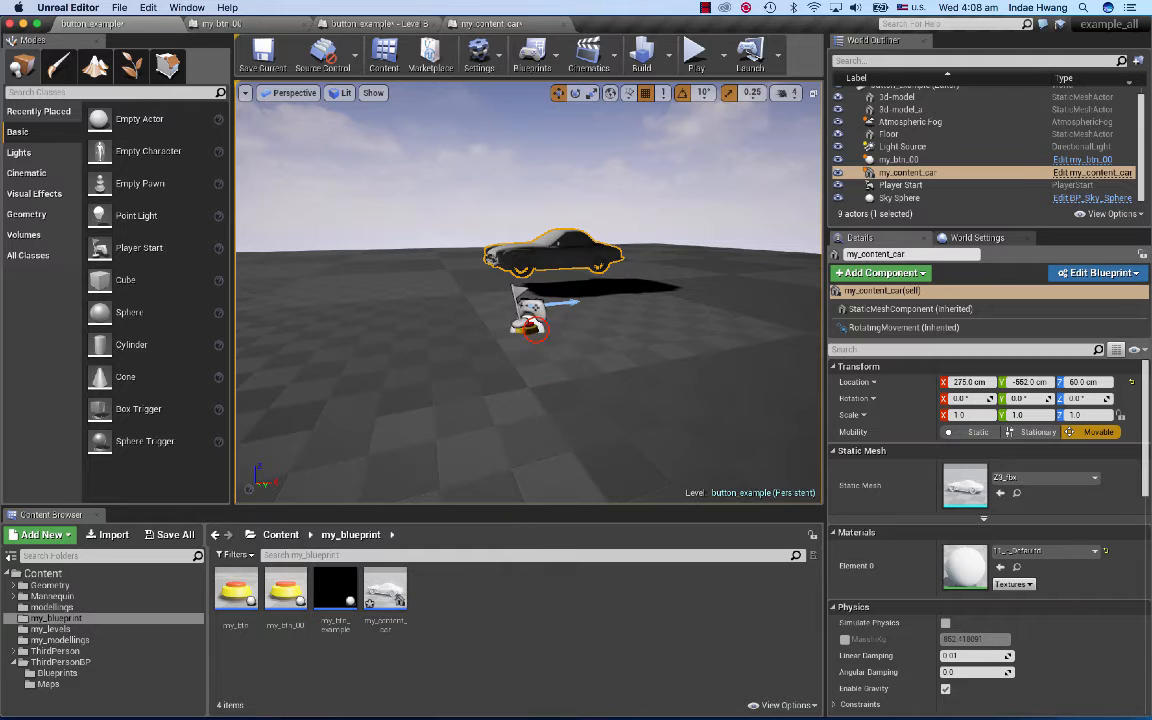
{"action": "left_click", "coordinate": [537, 330]}
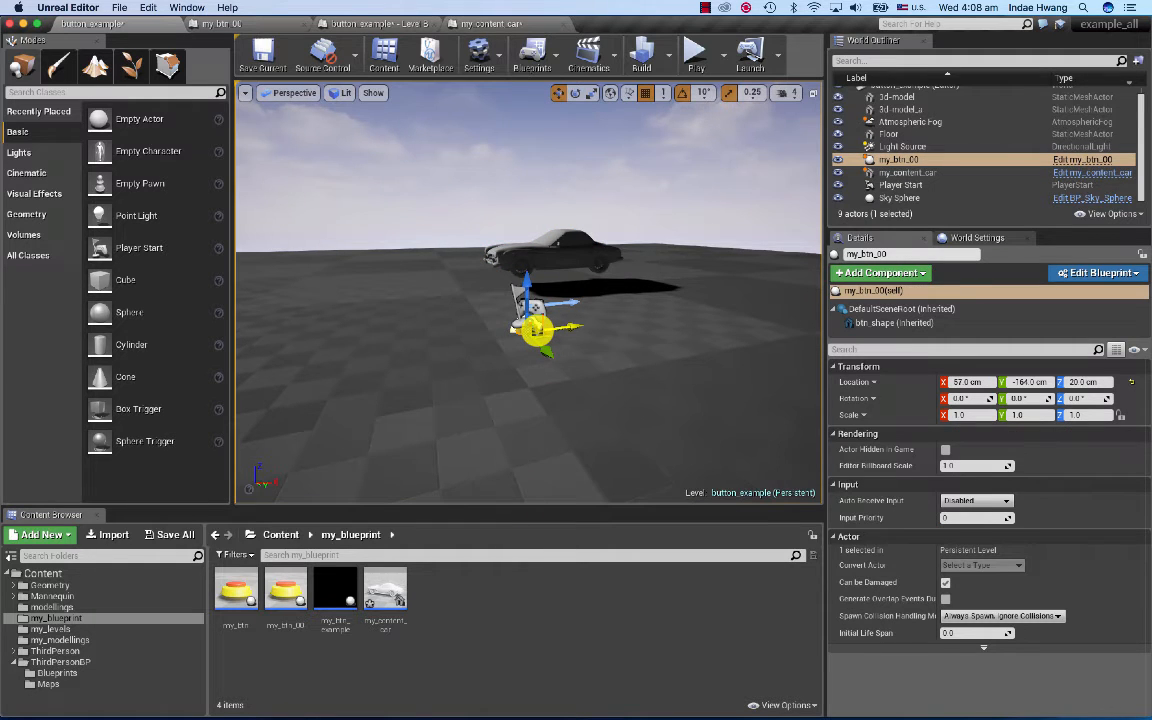
{"action": "key", "text": "Delete"}
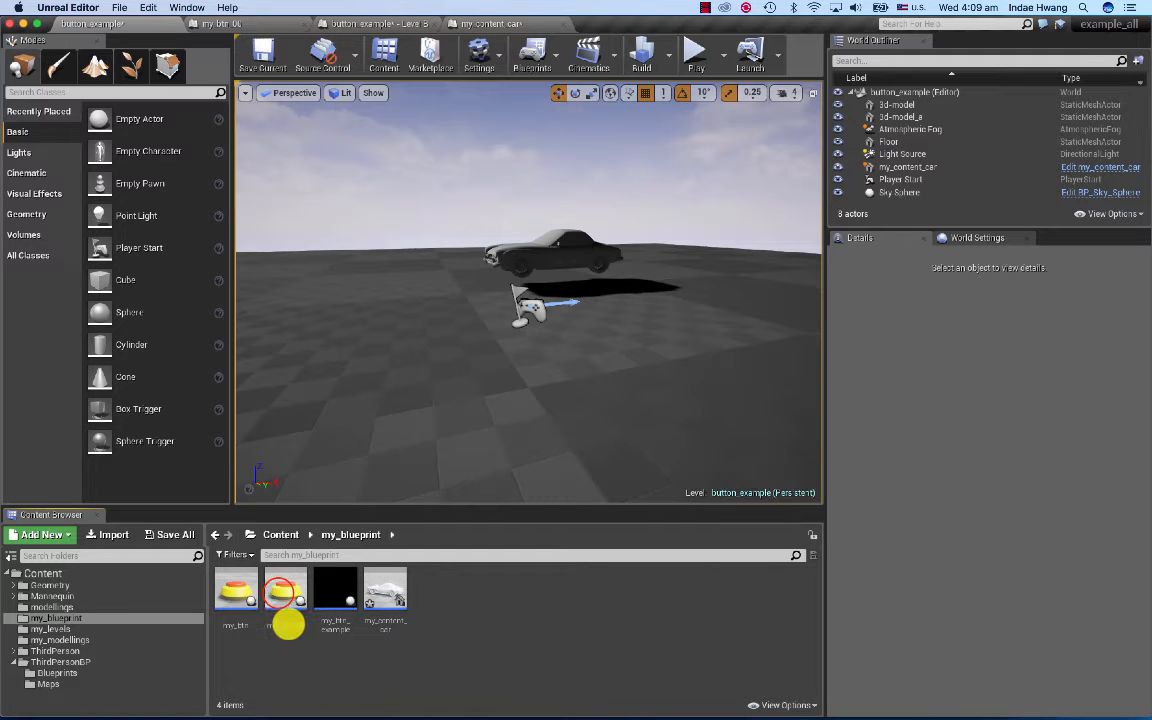
Step: Create a child Blueprint class of my_btn_00 in the my_blueprint folder and name it my_btn_showCar
{"action": "mouse_move", "coordinate": [278, 592]}
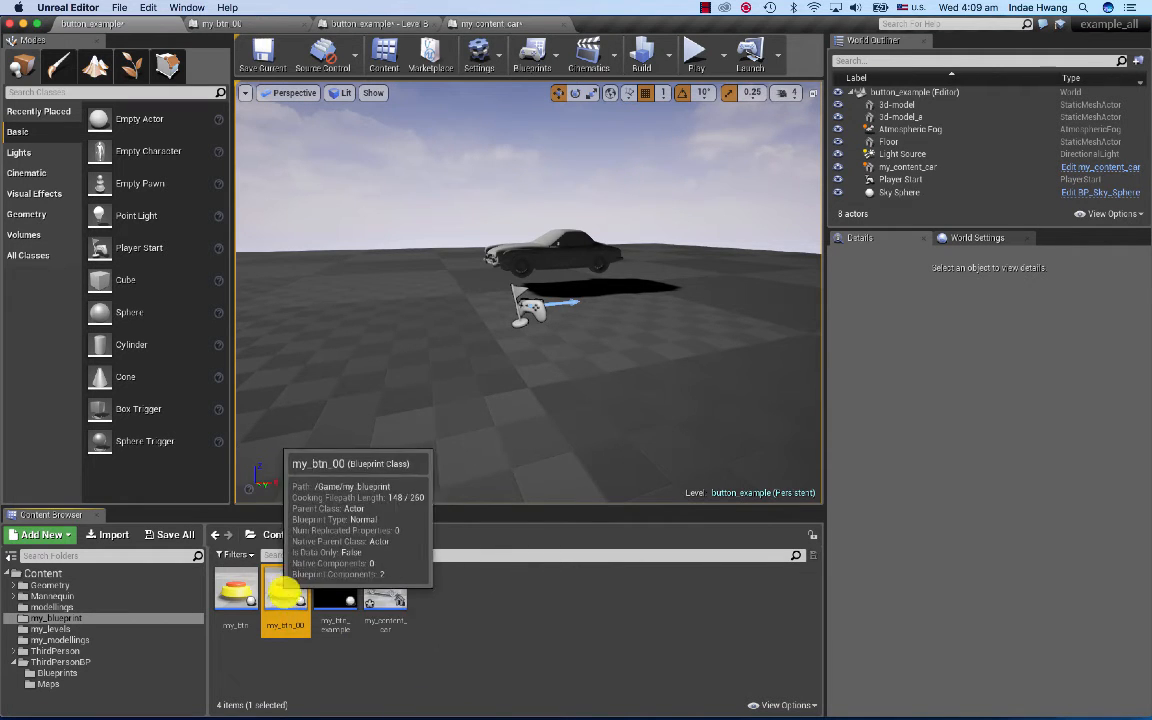
{"action": "left_click", "coordinate": [284, 598]}
{"action": "mouse_move", "coordinate": [282, 600]}
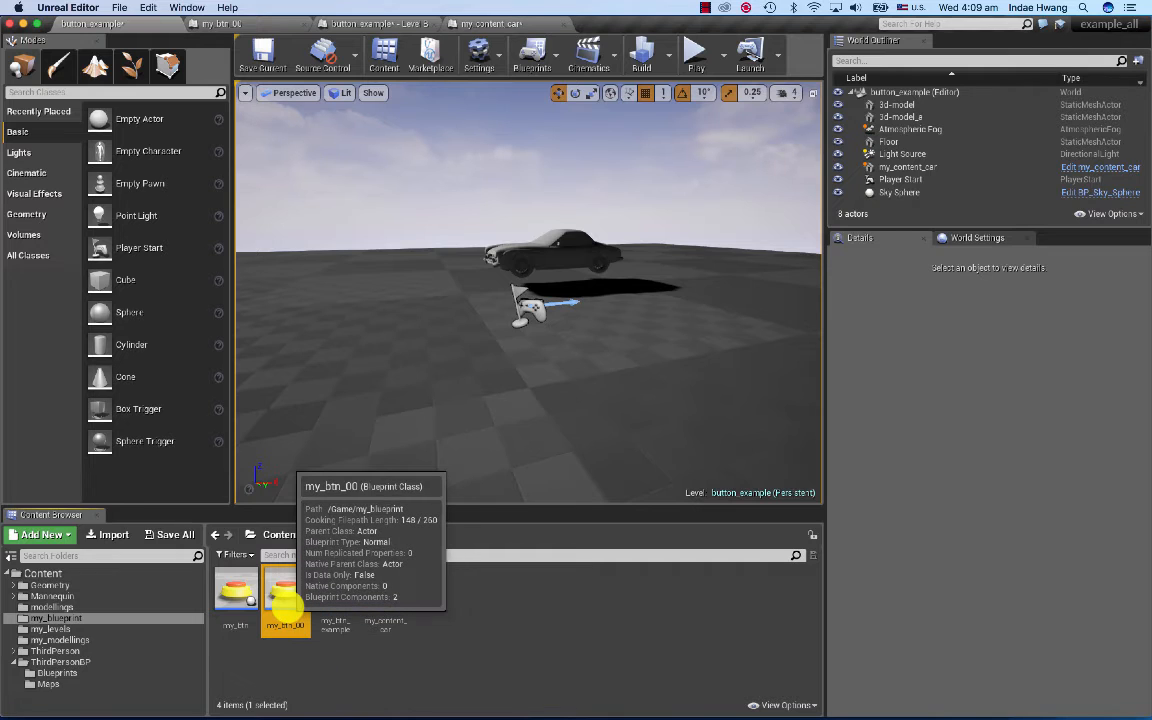
{"action": "right_click", "coordinate": [285, 595]}
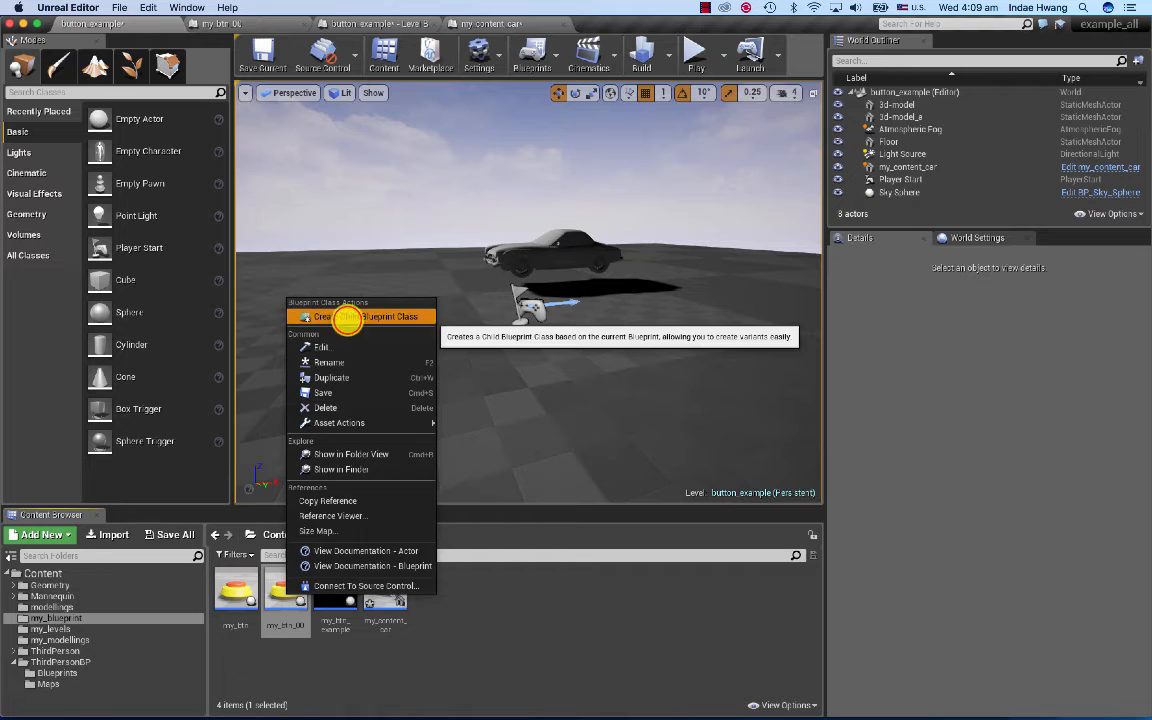
{"action": "left_click", "coordinate": [347, 318]}
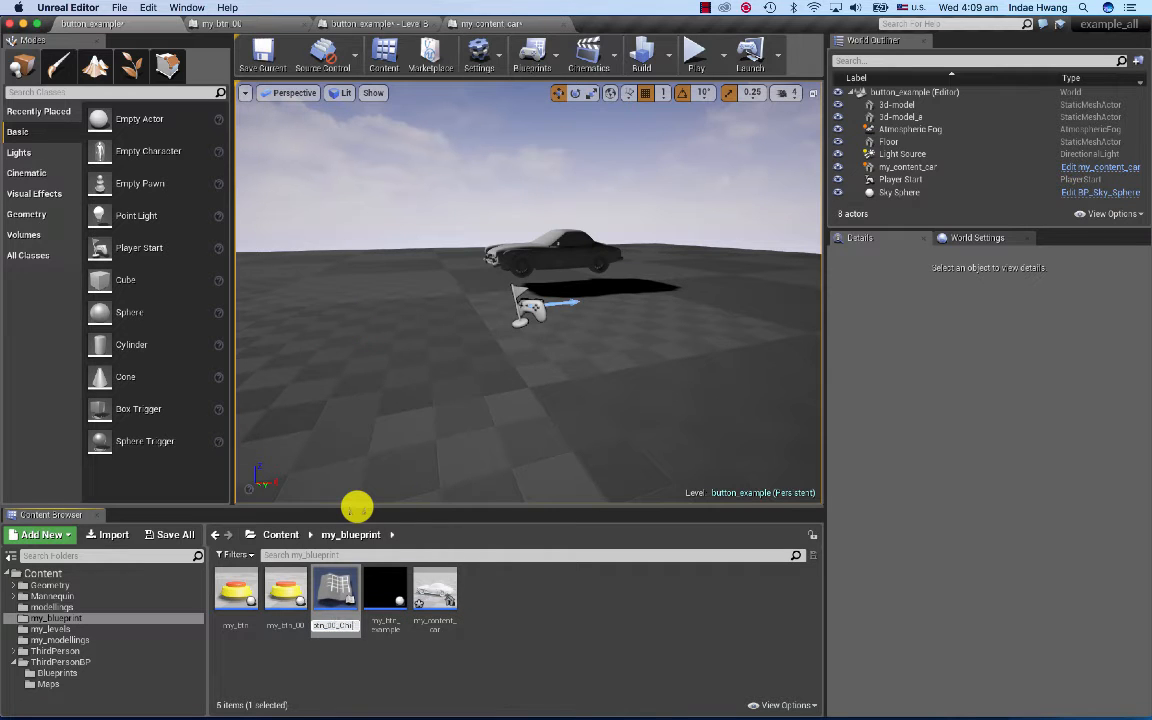
{"action": "key", "text": "BackSpace"}
{"action": "key", "text": "BackSpace"}
{"action": "key", "text": "BackSpace"}
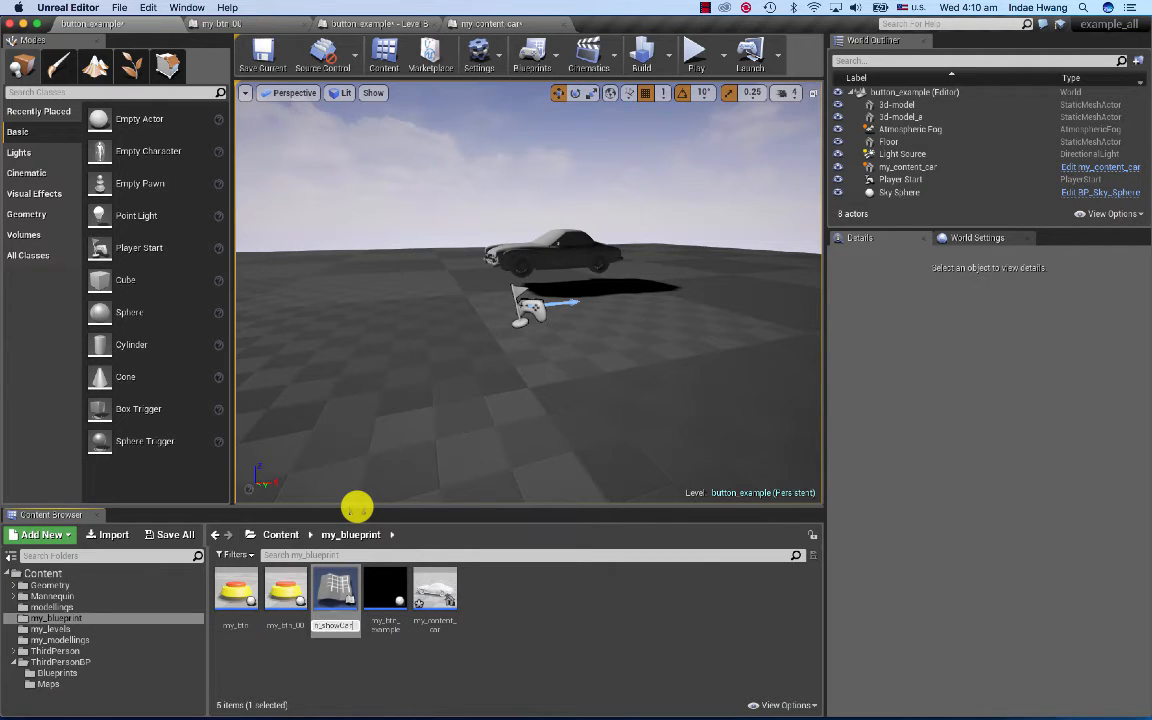
{"action": "key", "text": "Return"}
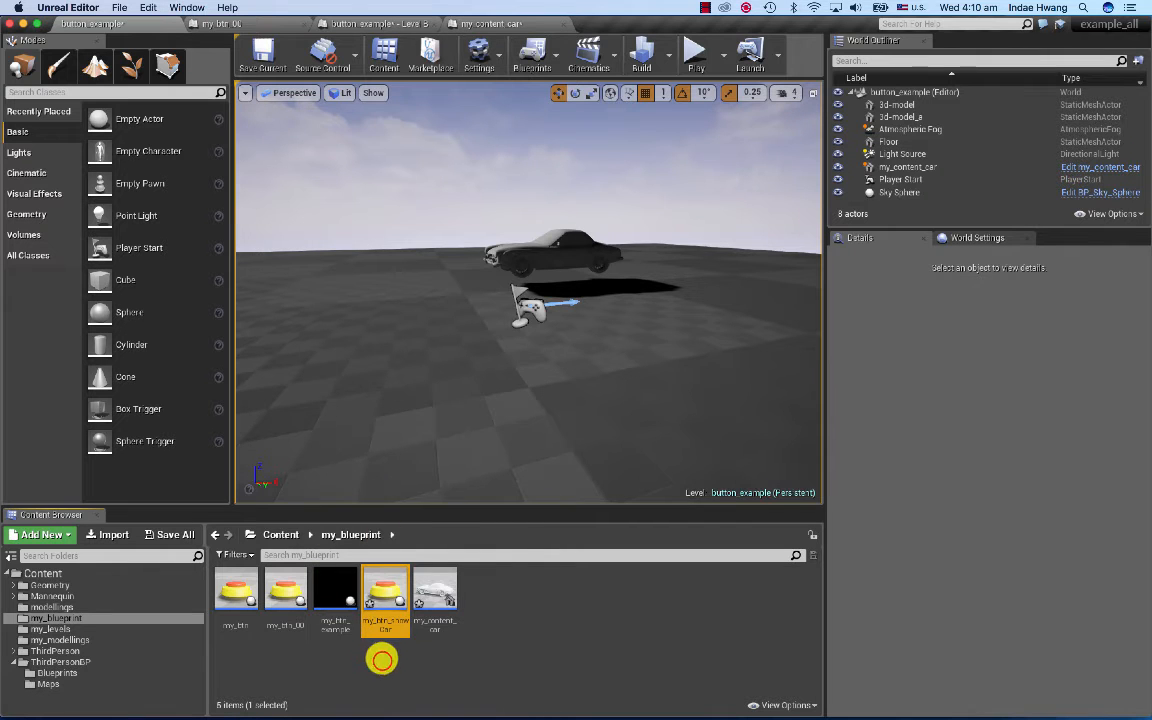
{"action": "left_click", "coordinate": [382, 660]}
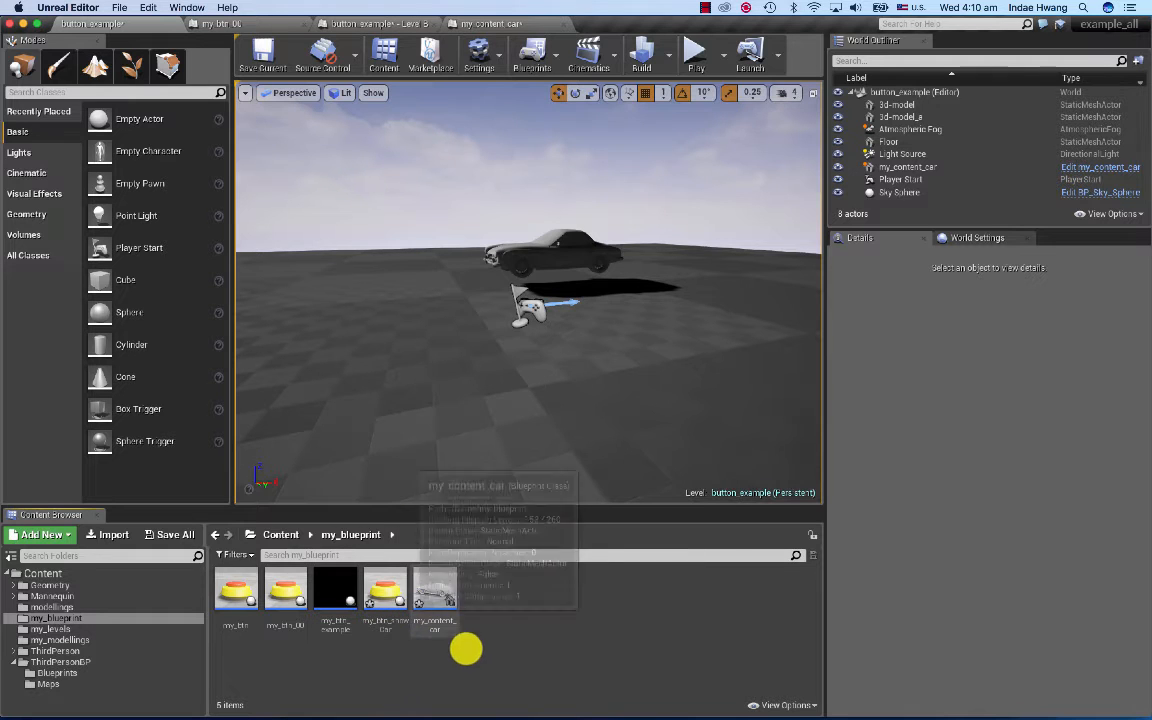
Step: Open the my_btn_showCar Blueprint and show its Event Graph
{"action": "mouse_move", "coordinate": [375, 595]}
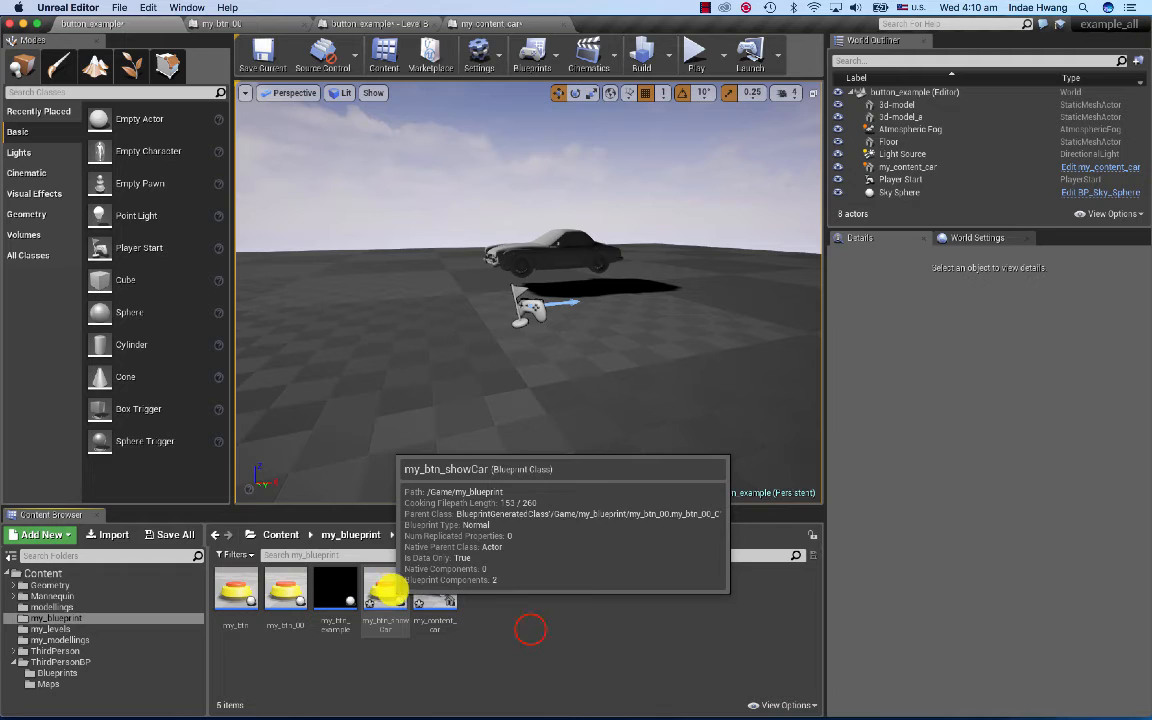
{"action": "left_click", "coordinate": [530, 629]}
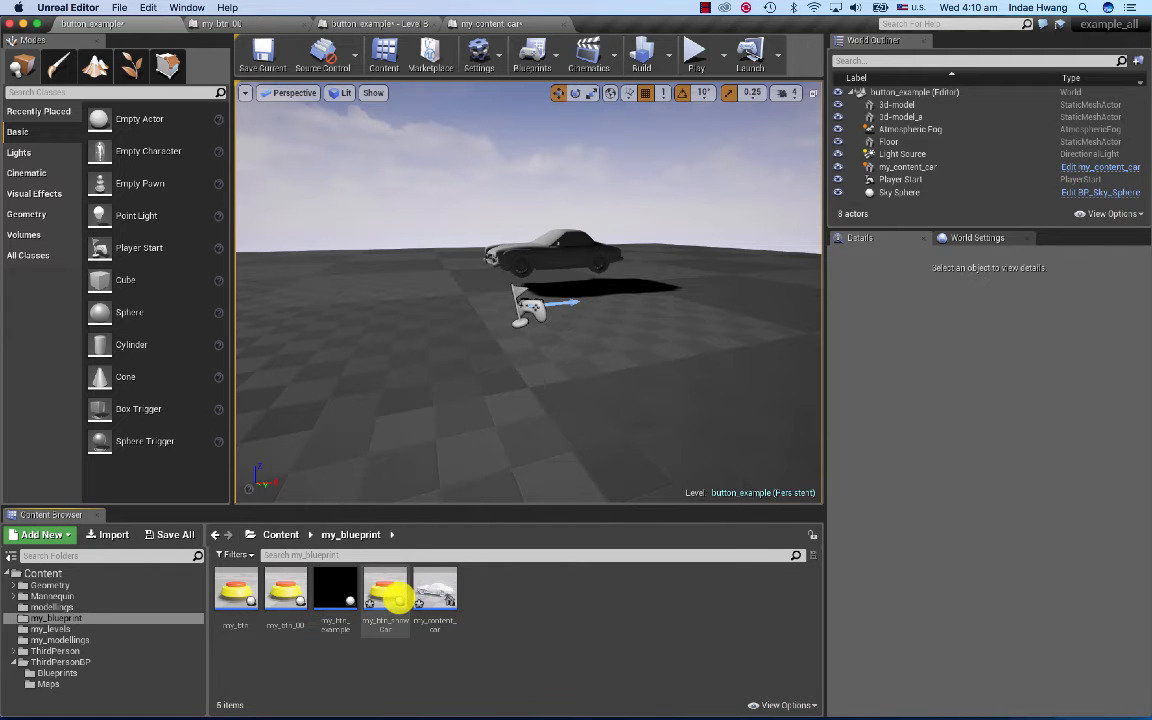
{"action": "left_click", "coordinate": [387, 601]}
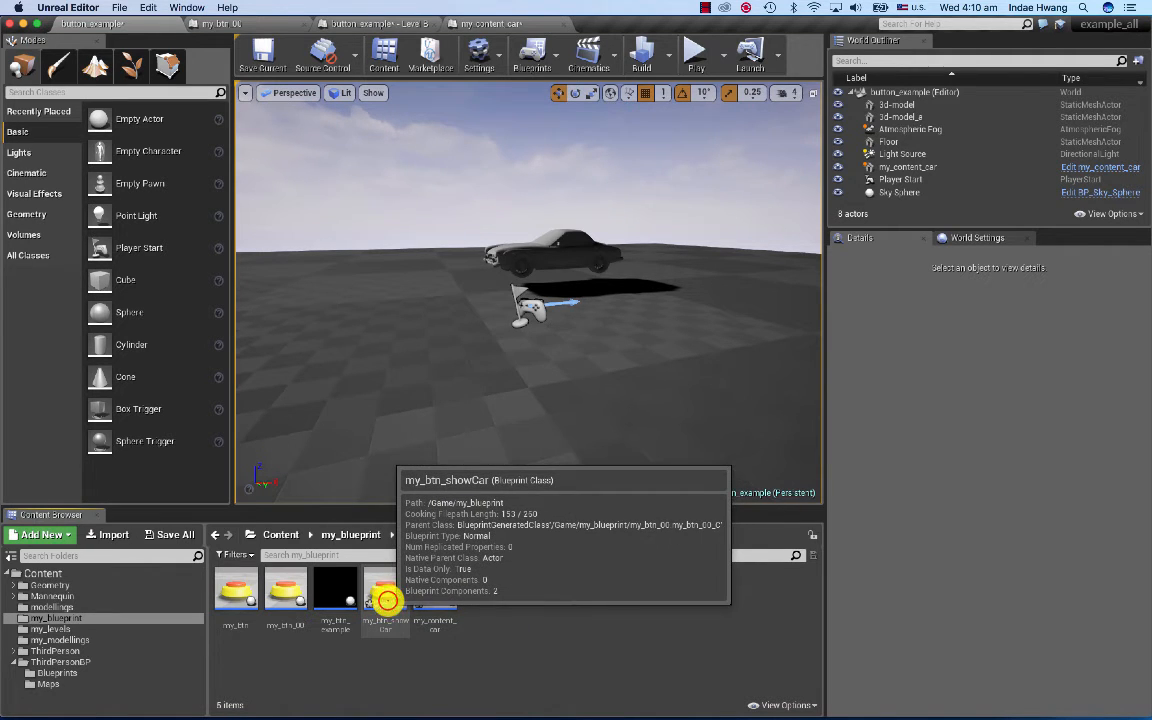
{"action": "double_click", "coordinate": [387, 601]}
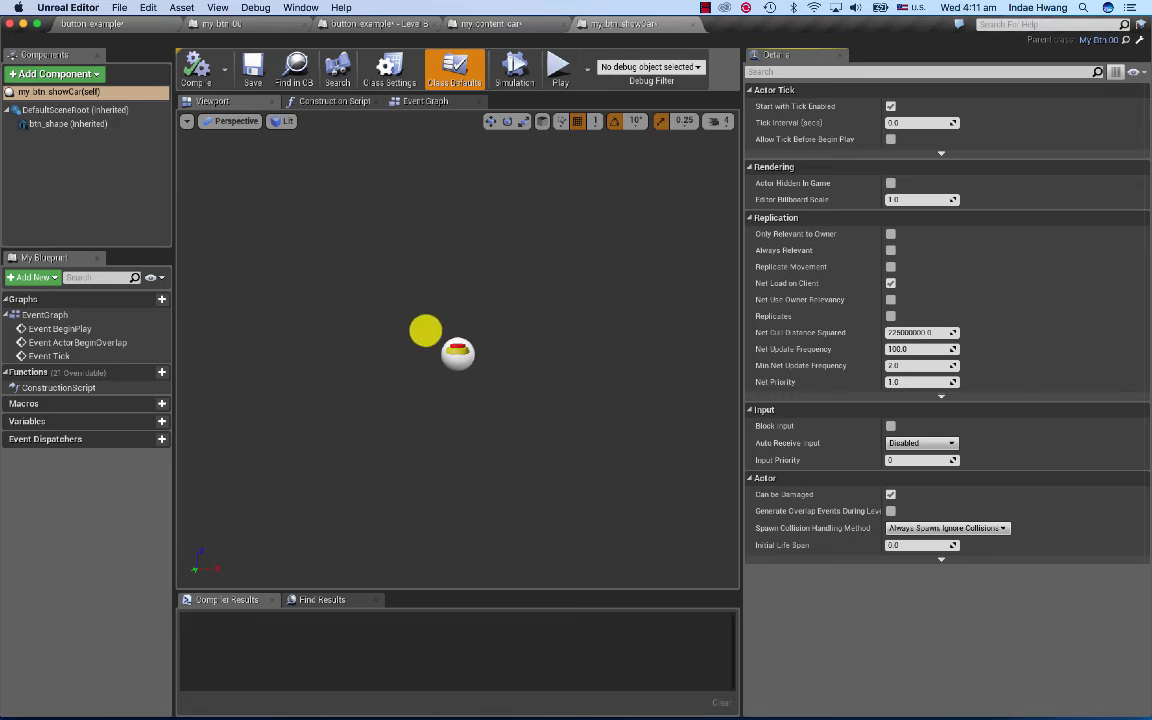
{"action": "left_click", "coordinate": [424, 104]}
{"action": "left_click", "coordinate": [424, 103]}
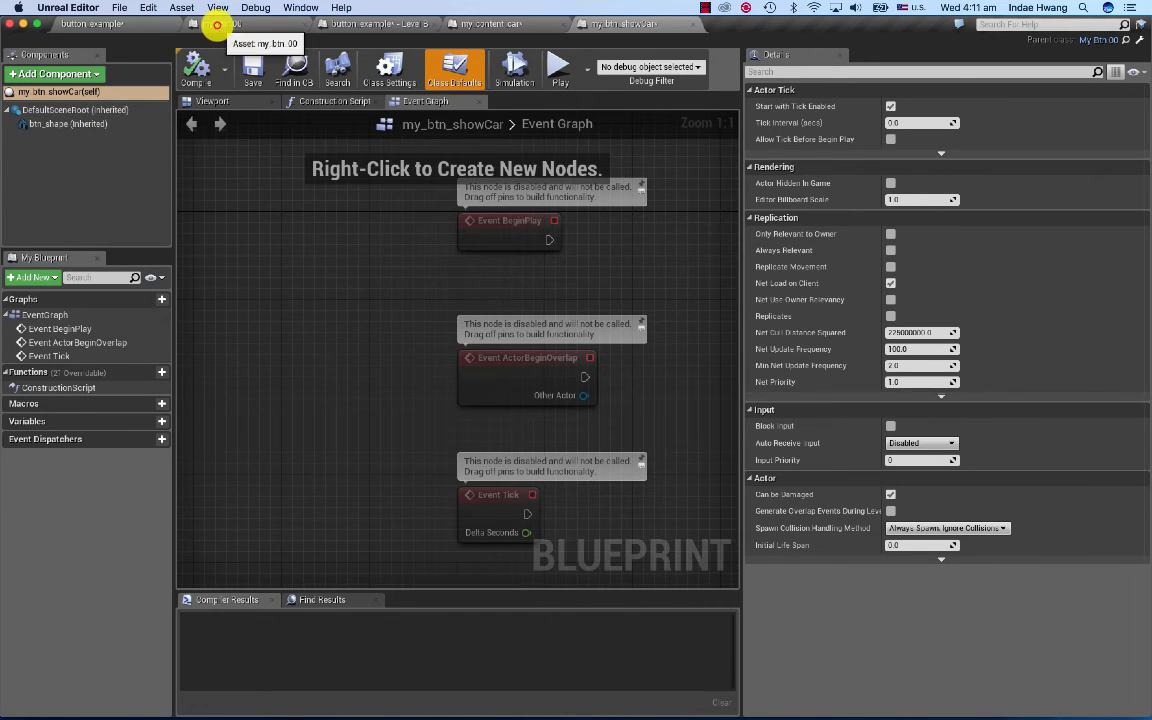
Step: Compare the Event Graph of the parent my_btn_00 with my_btn_showCar and inspect the child's inherited DefaultSceneRoot and btn_shape components
{"action": "left_click", "coordinate": [216, 24]}
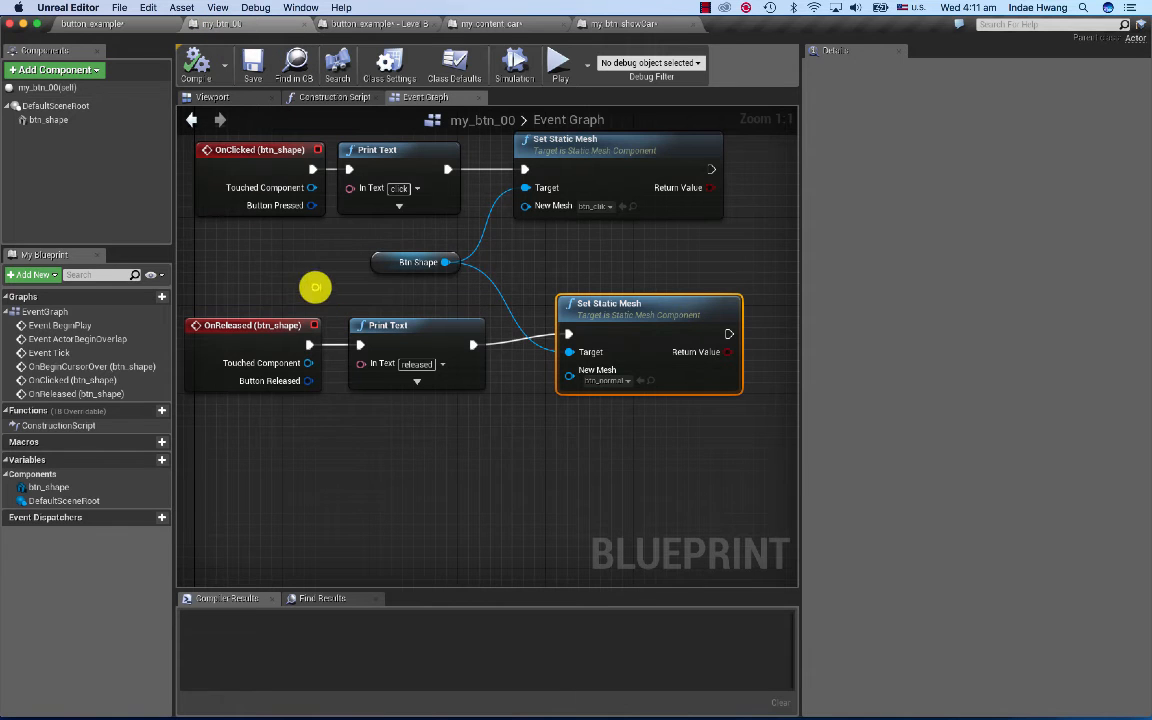
{"action": "right_click_drag", "start_coordinate": [314, 288], "coordinate": [316, 377]}
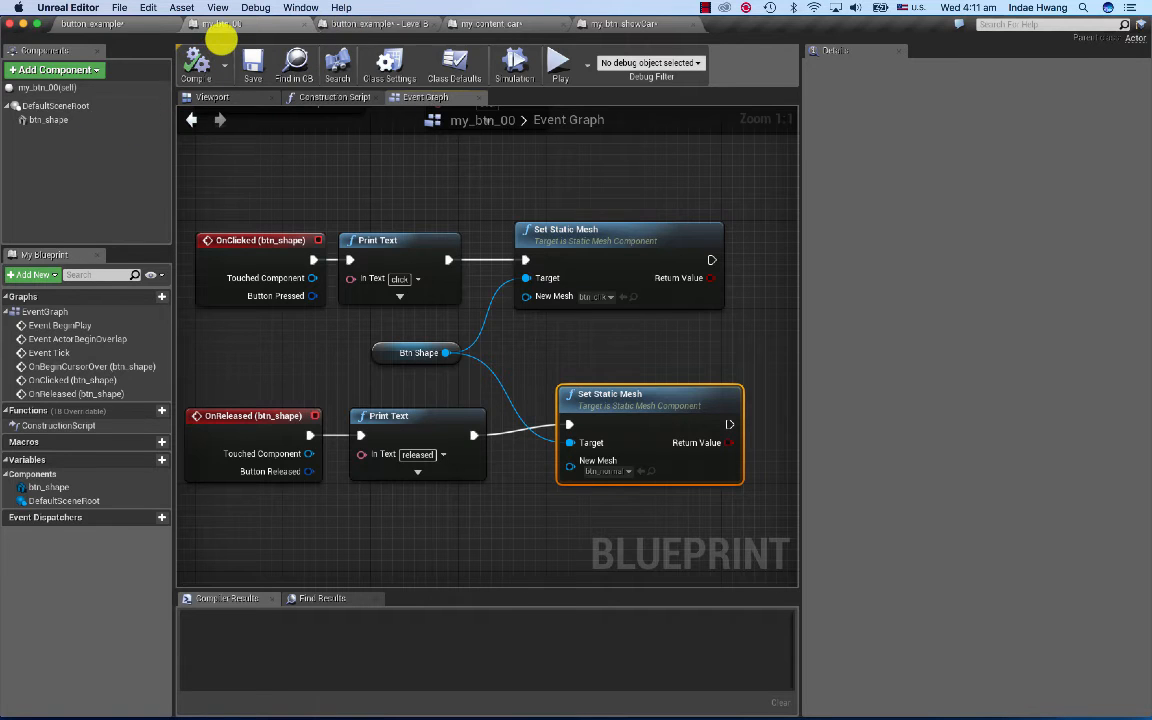
{"action": "left_click", "coordinate": [607, 22]}
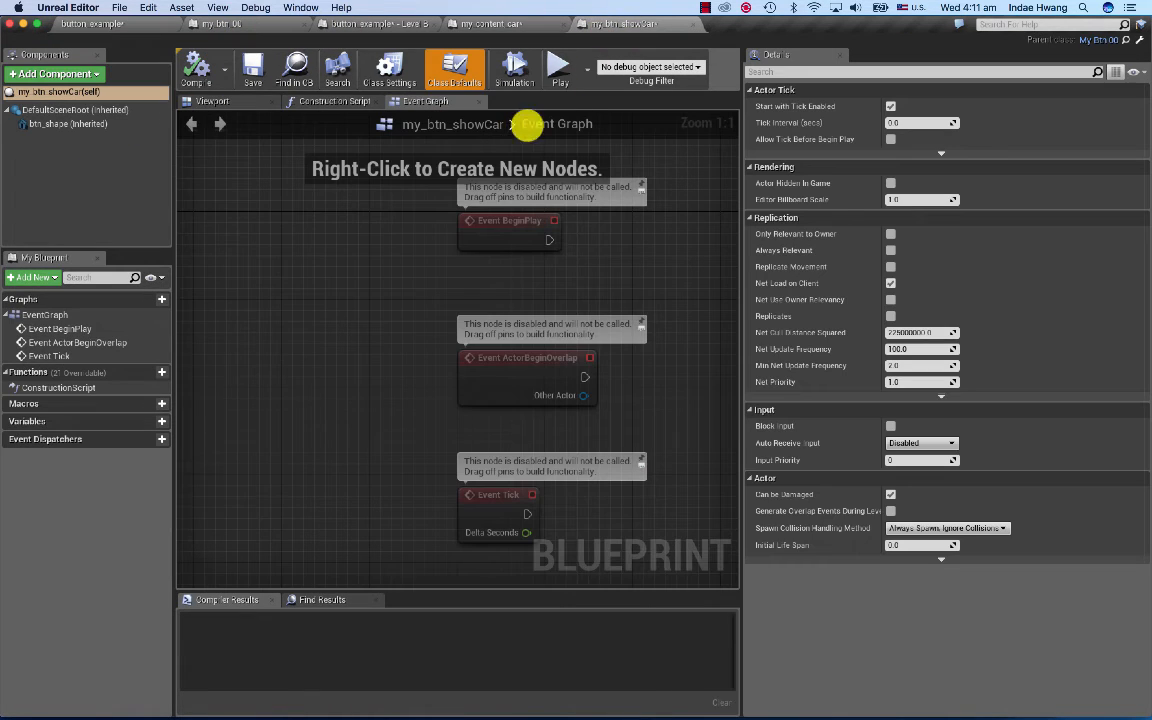
{"action": "left_click", "coordinate": [263, 23]}
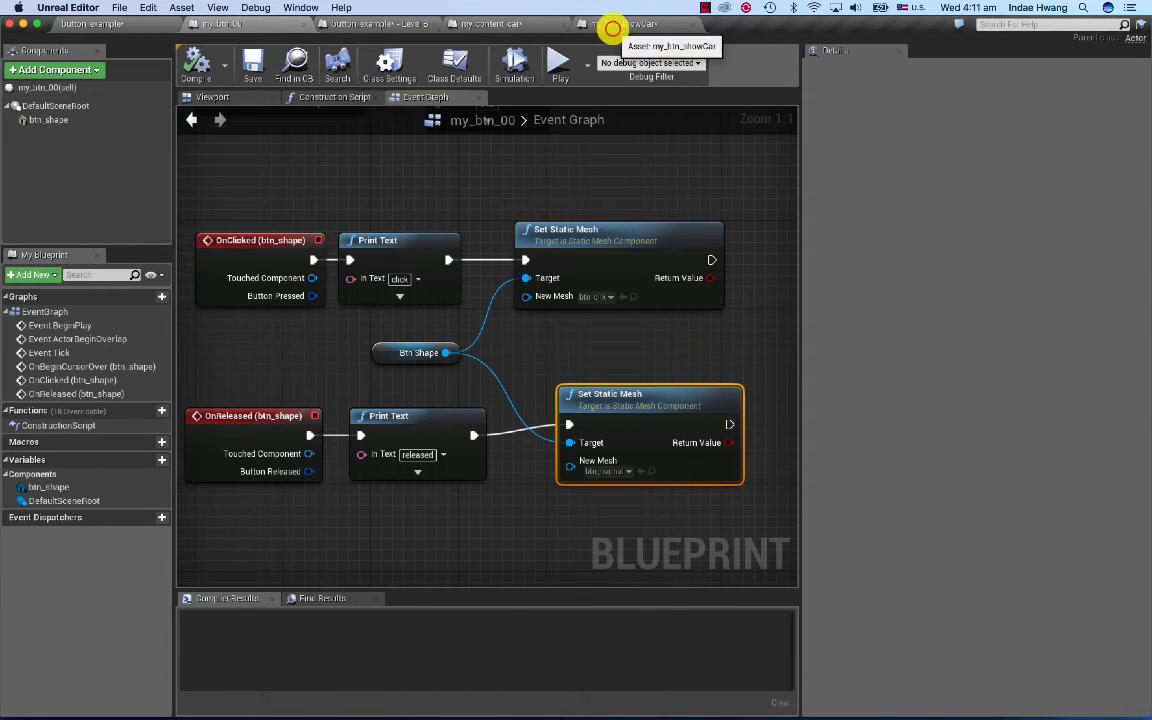
{"action": "left_click", "coordinate": [610, 24]}
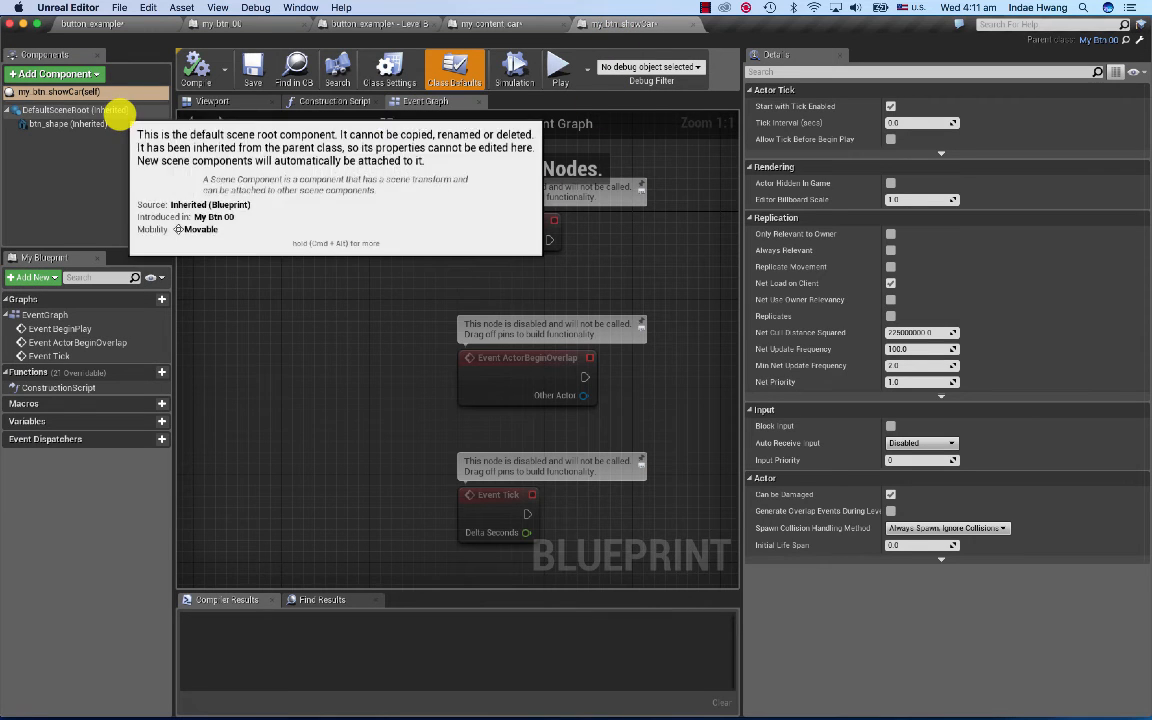
{"action": "left_click", "coordinate": [109, 113]}
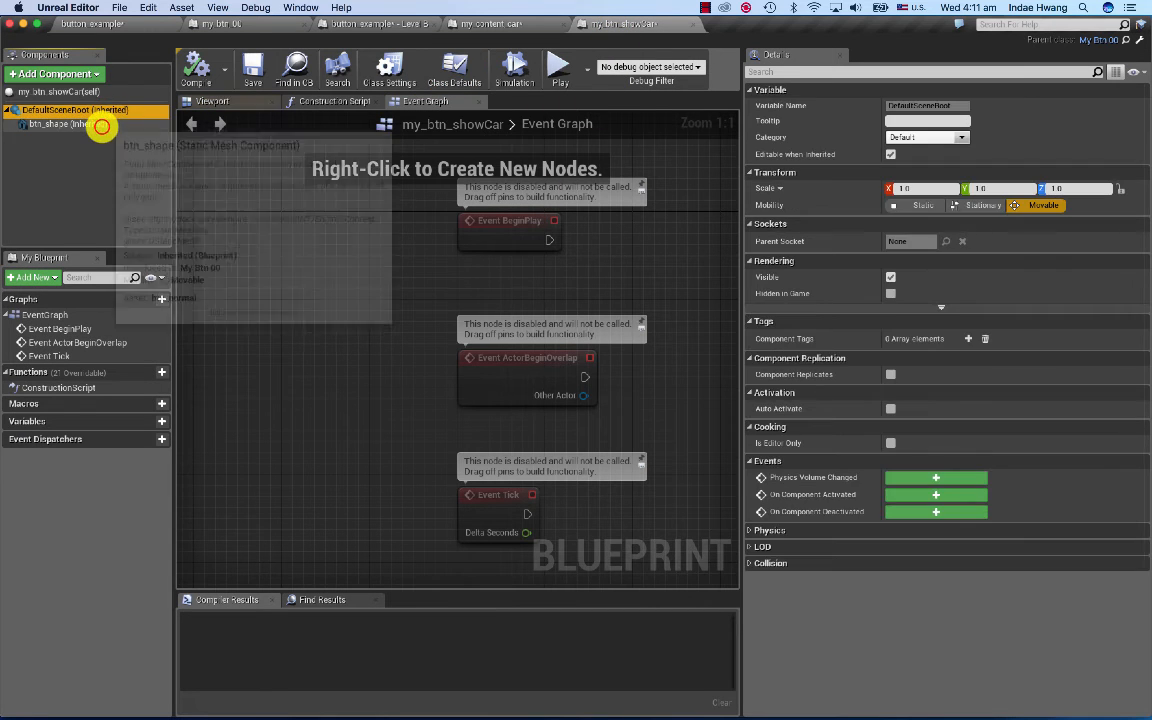
{"action": "left_click", "coordinate": [100, 125]}
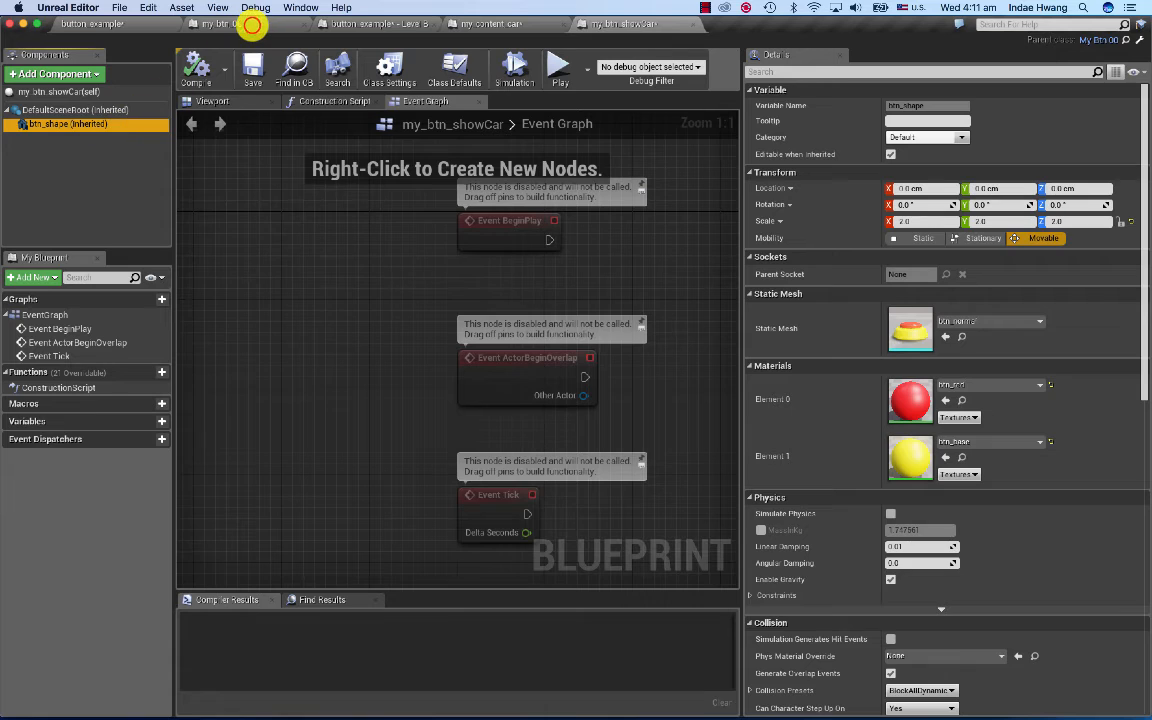
{"action": "left_click", "coordinate": [247, 25]}
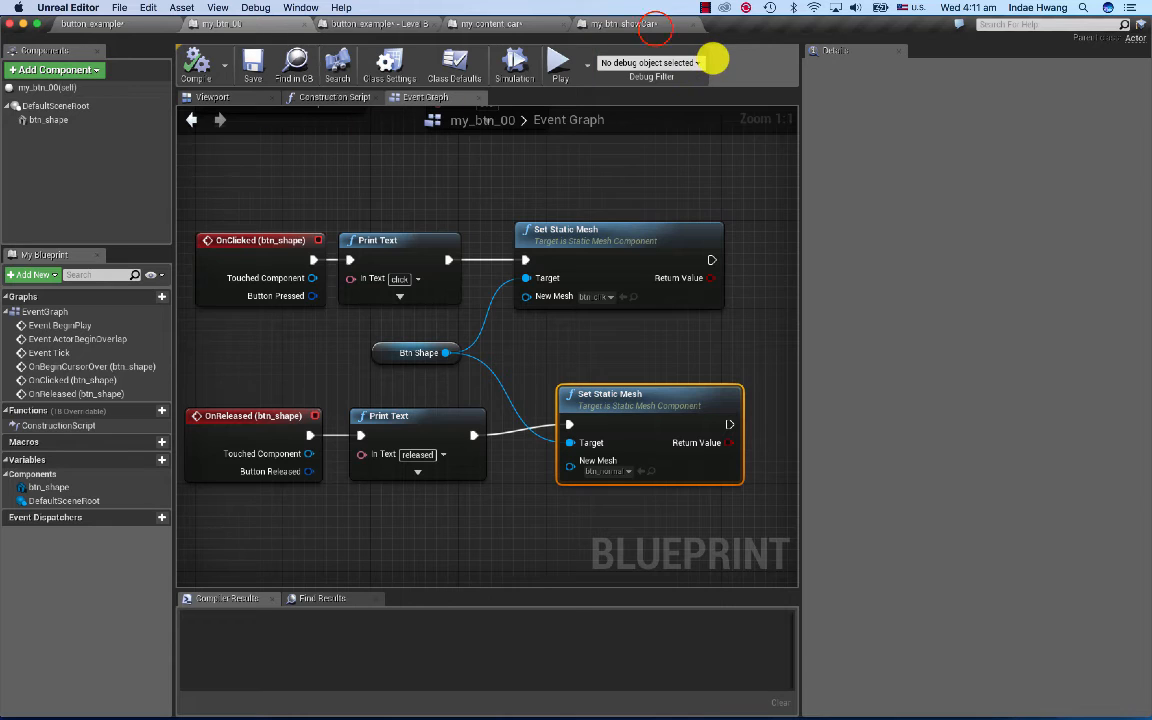
{"action": "left_click", "coordinate": [668, 24]}
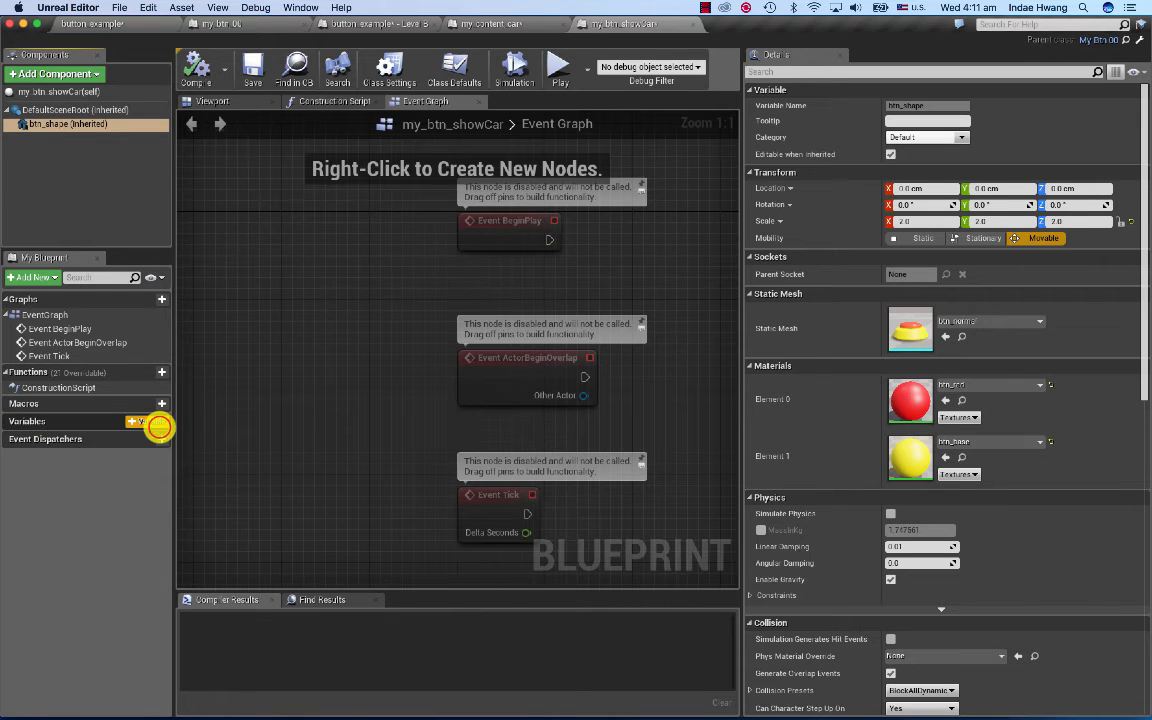
Step: Add a variable named target to my_btn_showCar and make it editable on instances
{"action": "left_click", "coordinate": [150, 422]}
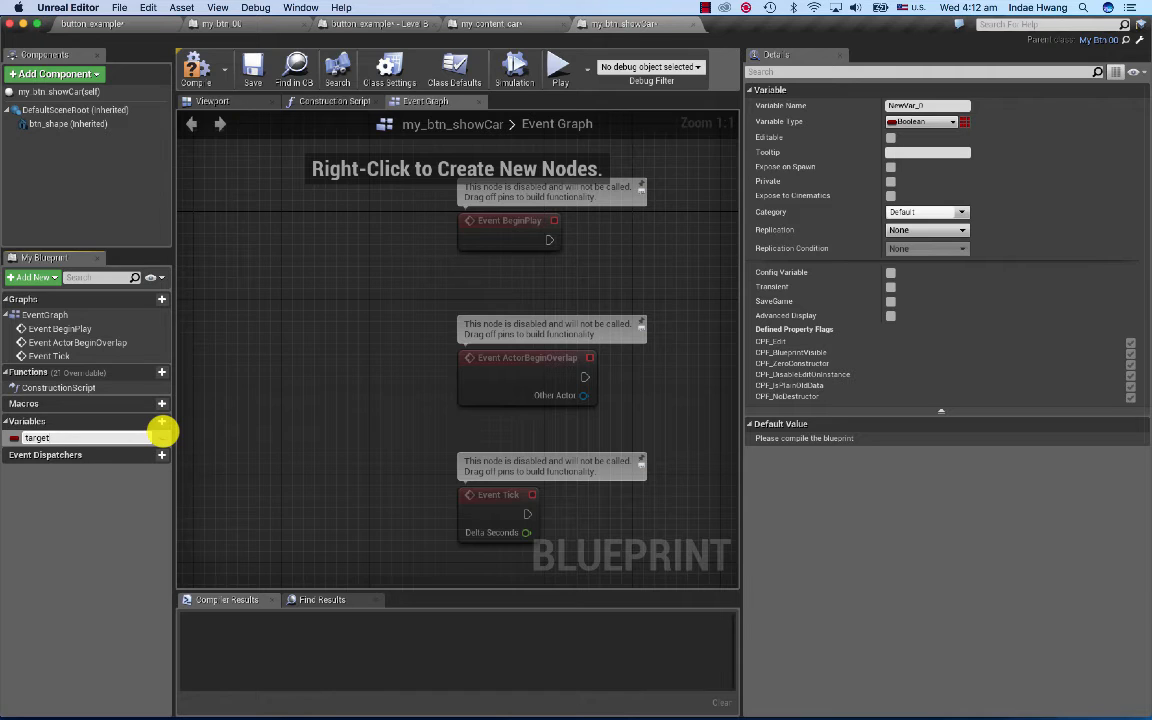
{"action": "key", "text": "Return"}
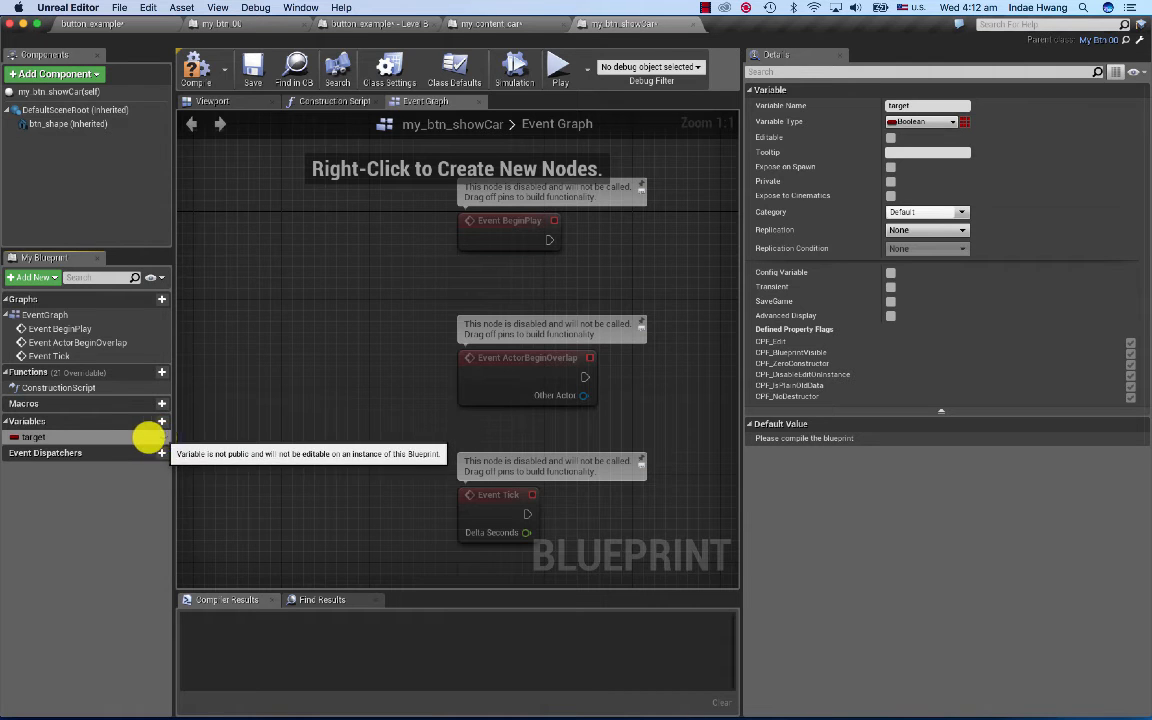
{"action": "left_click", "coordinate": [157, 438]}
{"action": "left_click", "coordinate": [160, 438]}
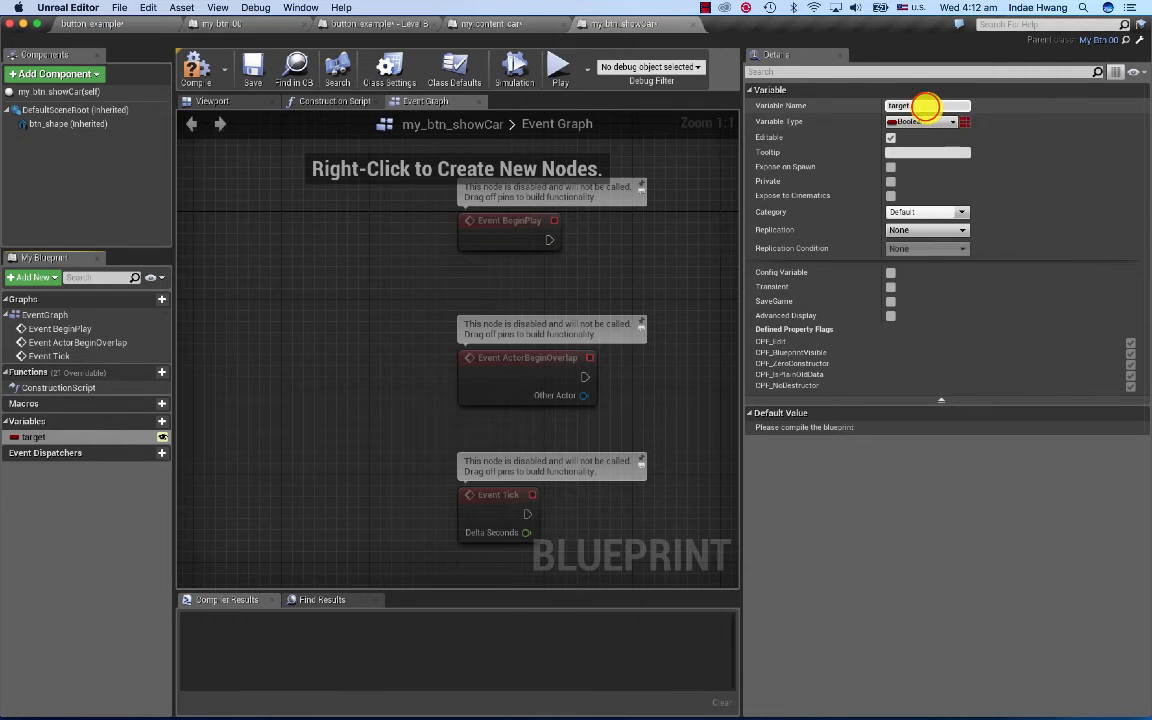
Step: Set the target variable's type to a My Content Car object reference and compile the Blueprint
{"action": "left_click", "coordinate": [925, 106]}
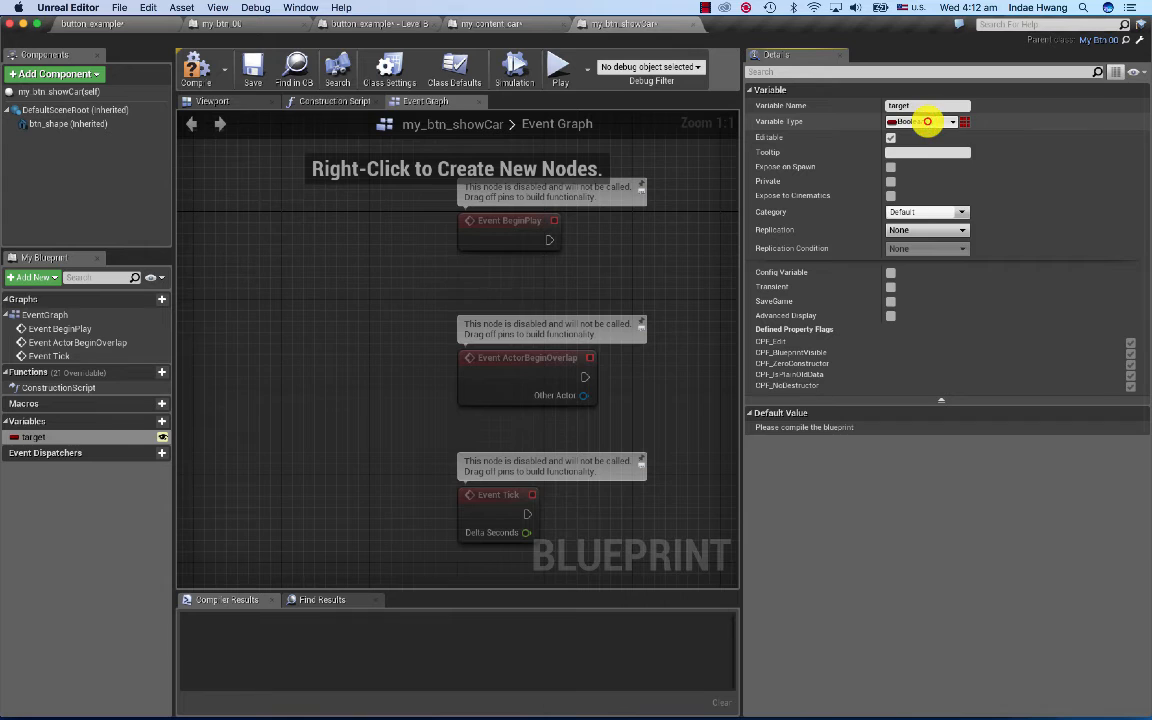
{"action": "left_click", "coordinate": [927, 121]}
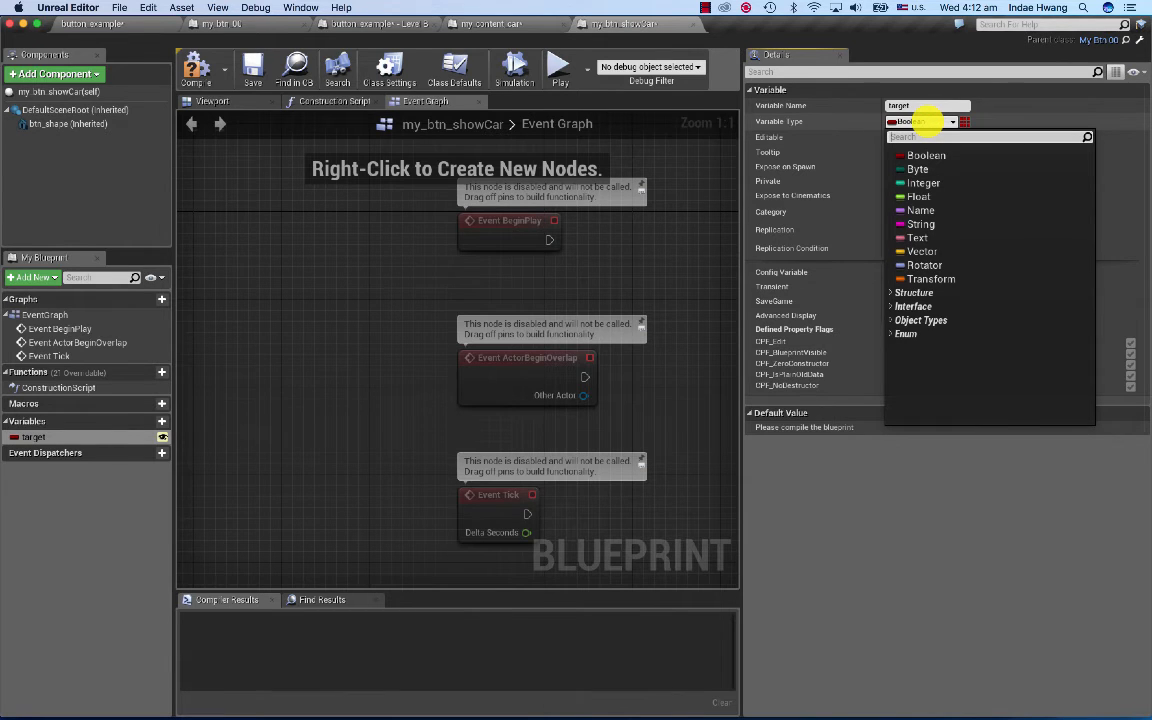
{"action": "type", "text": "my_"}
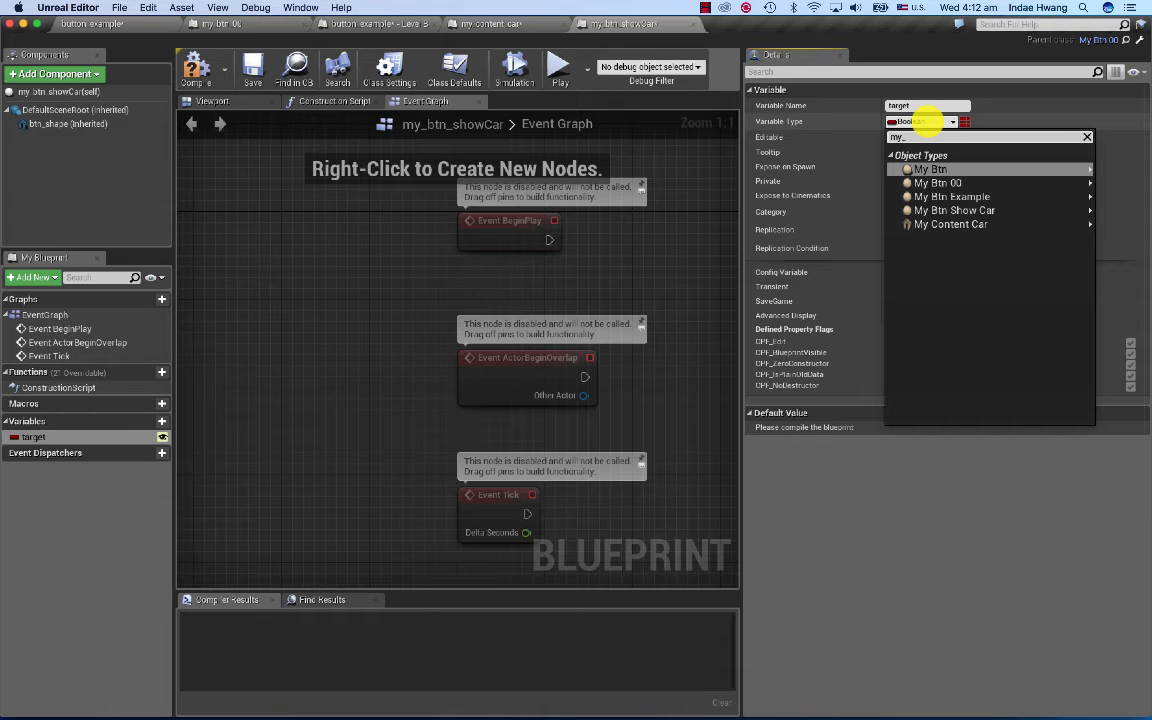
{"action": "type", "text": "c"}
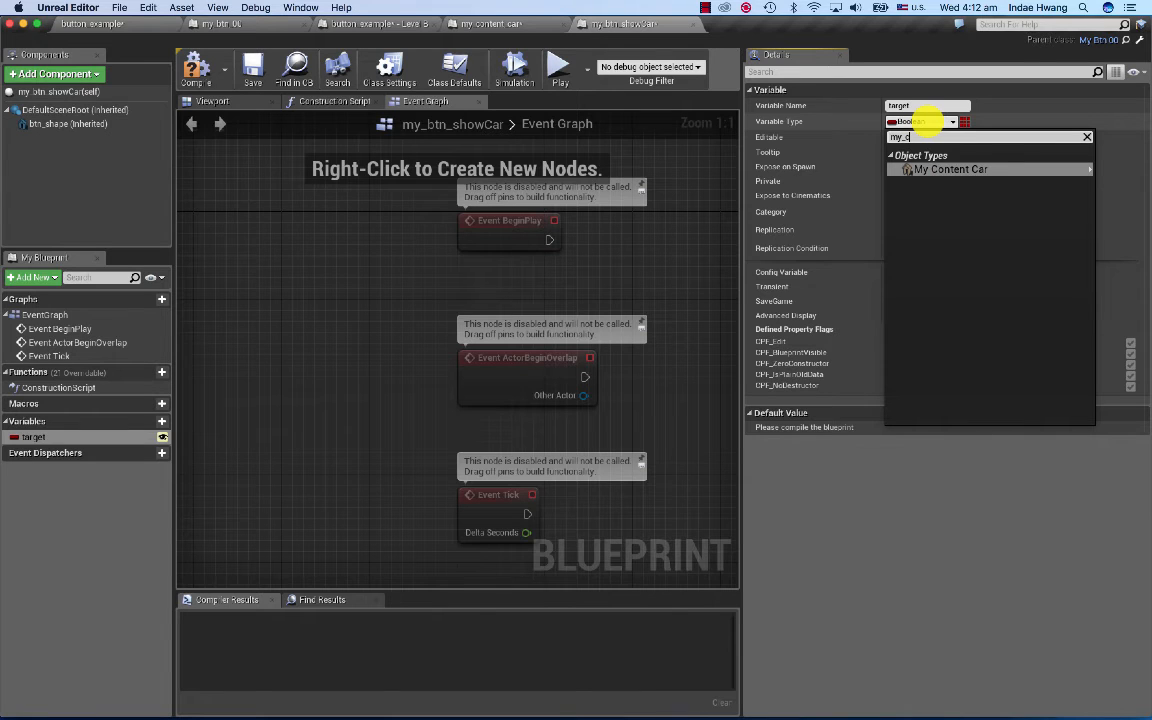
{"action": "mouse_move", "coordinate": [945, 170]}
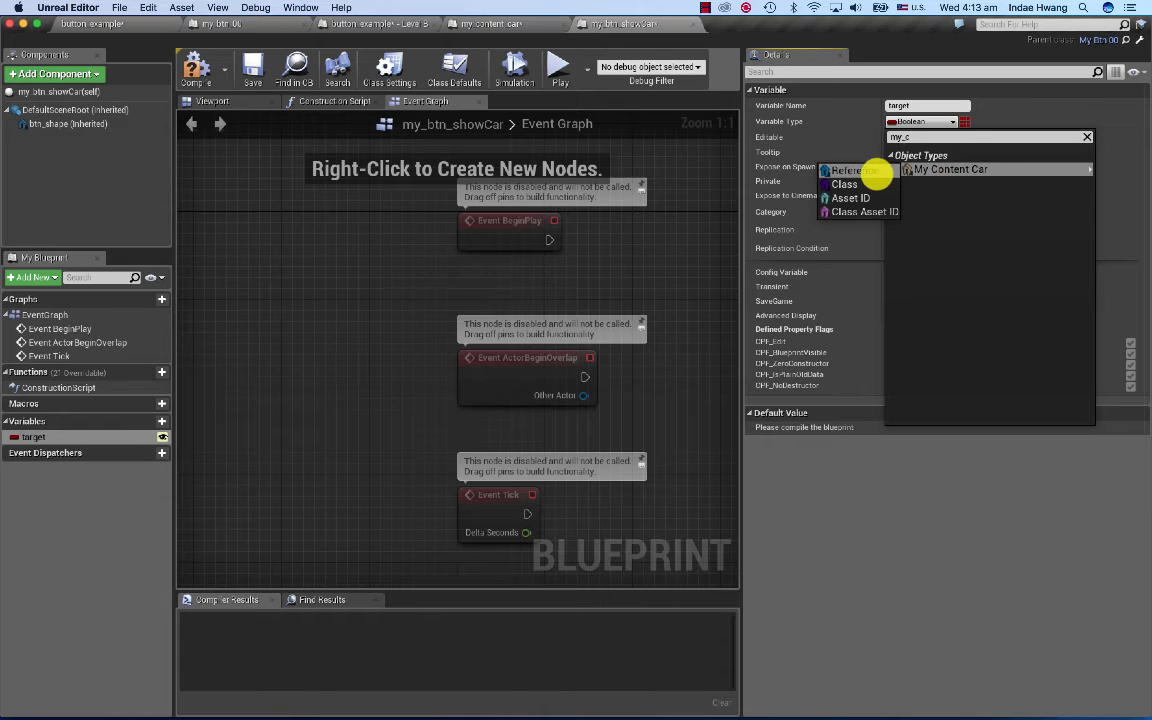
{"action": "left_click", "coordinate": [877, 174]}
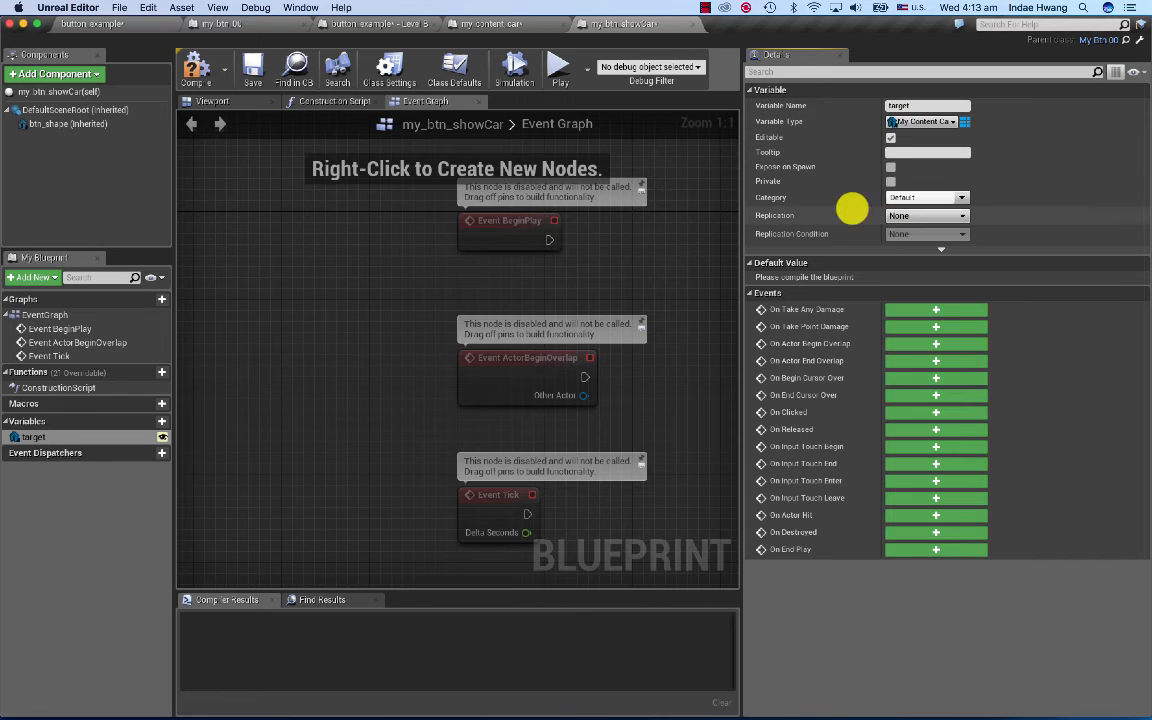
{"action": "left_click", "coordinate": [193, 70]}
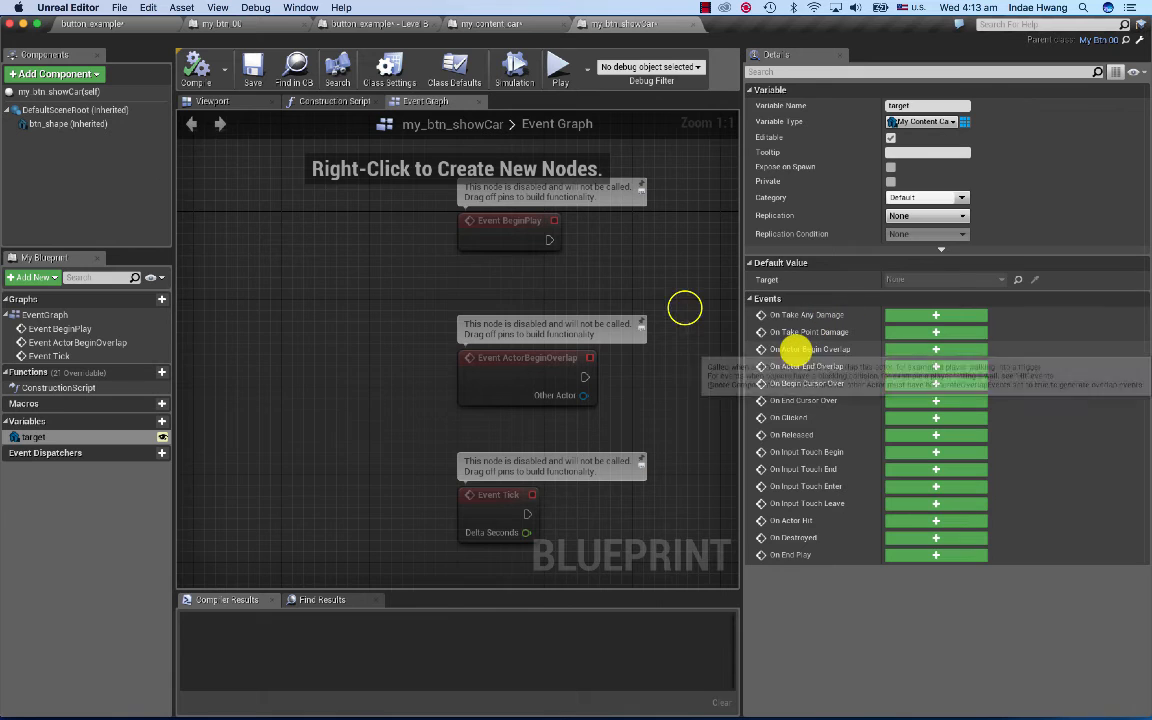
Step: Place a Get node for the target variable in an empty area of the Event Graph beside the default events
{"action": "right_click_drag", "start_coordinate": [684, 308], "coordinate": [537, 305]}
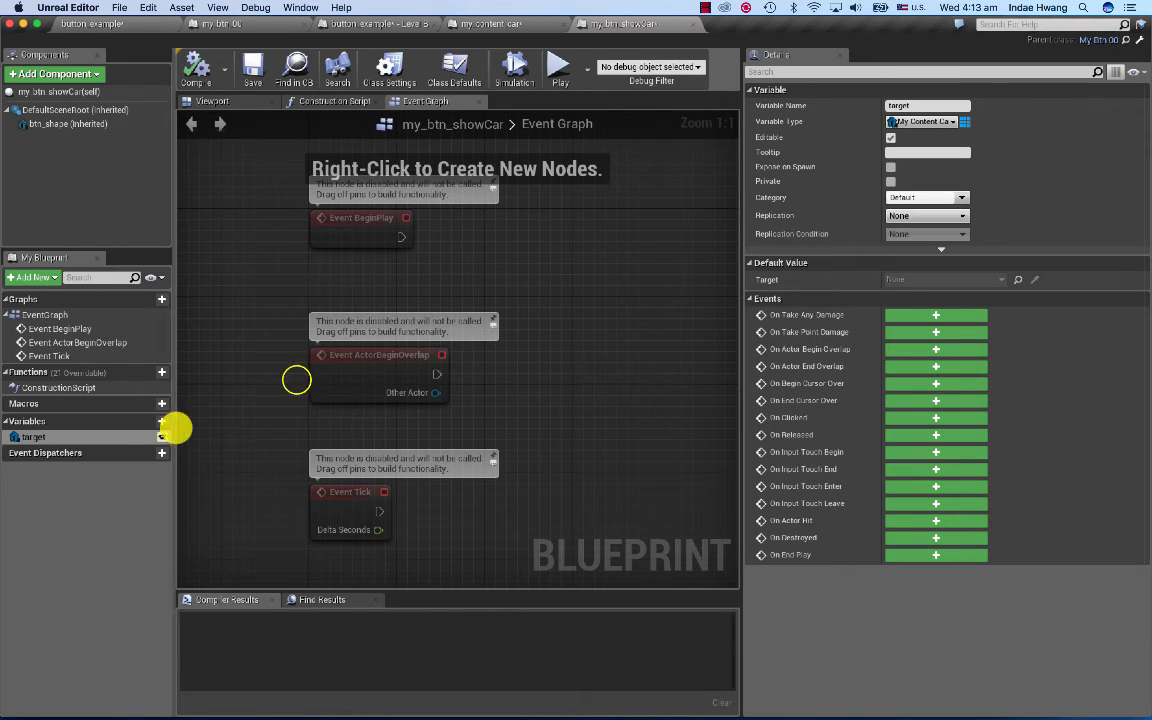
{"action": "right_click_drag", "start_coordinate": [296, 380], "coordinate": [275, 368]}
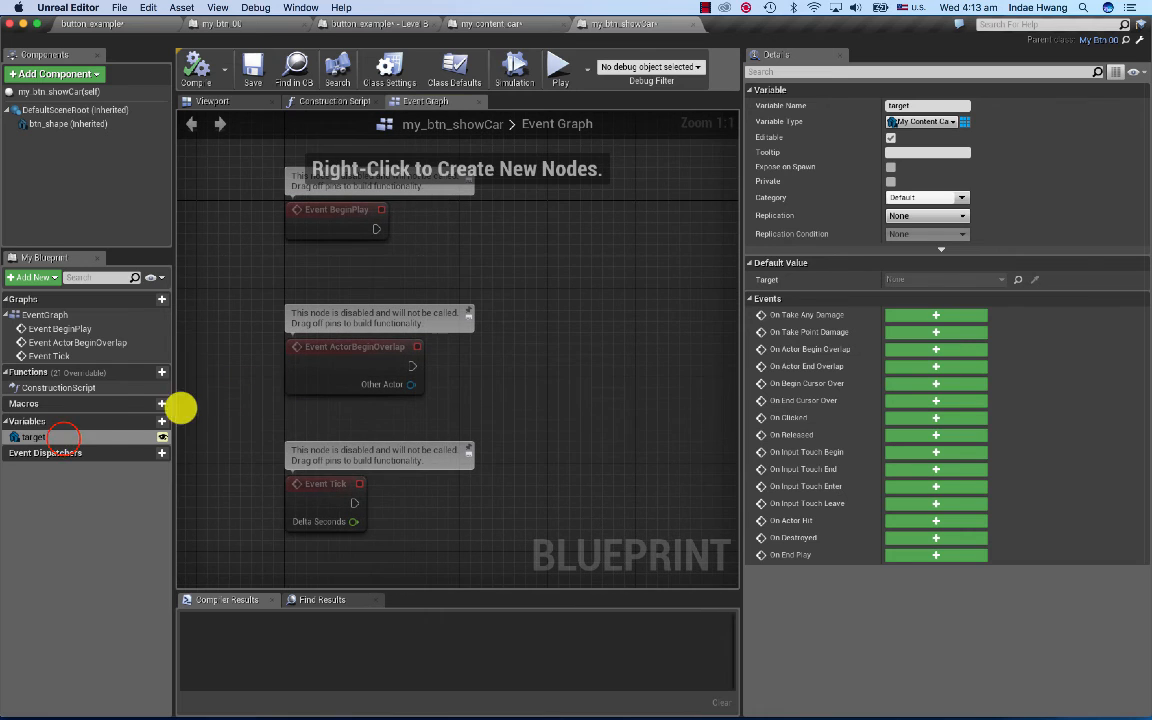
{"action": "left_click", "coordinate": [63, 437]}
{"action": "left_click_drag", "start_coordinate": [63, 437], "coordinate": [531, 301]}
{"action": "left_click", "coordinate": [531, 302]}
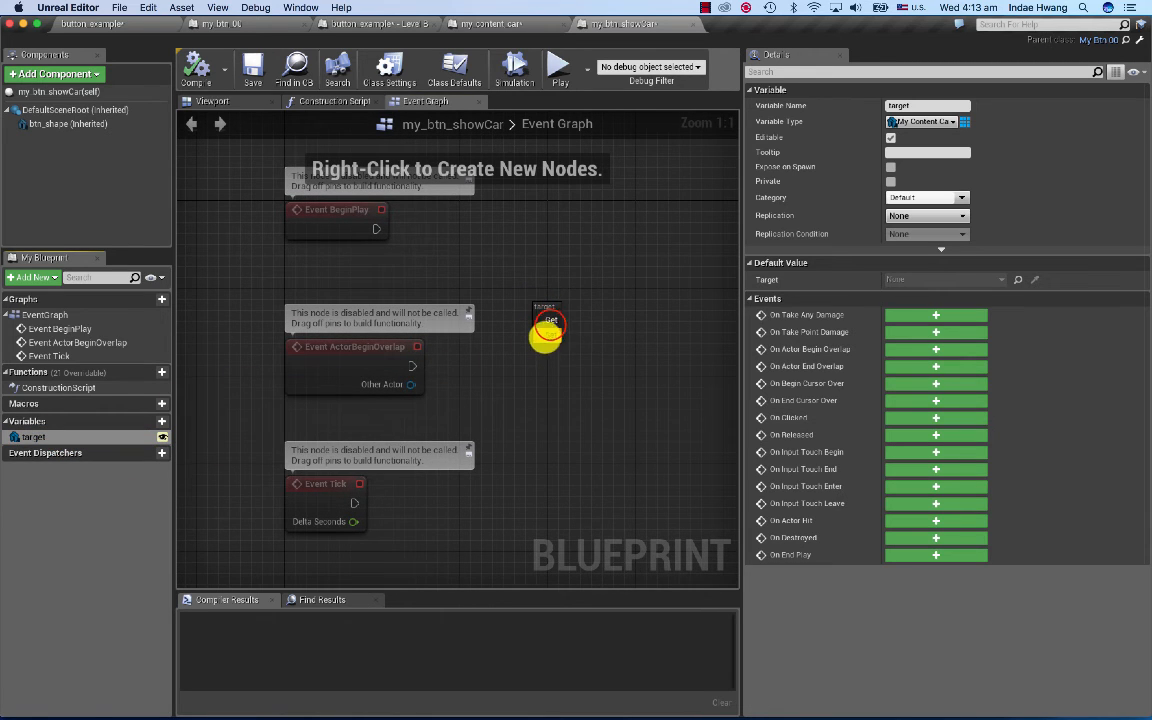
{"action": "right_click_drag", "start_coordinate": [550, 356], "coordinate": [530, 373]}
{"action": "left_click_drag", "start_coordinate": [548, 323], "coordinate": [546, 301]}
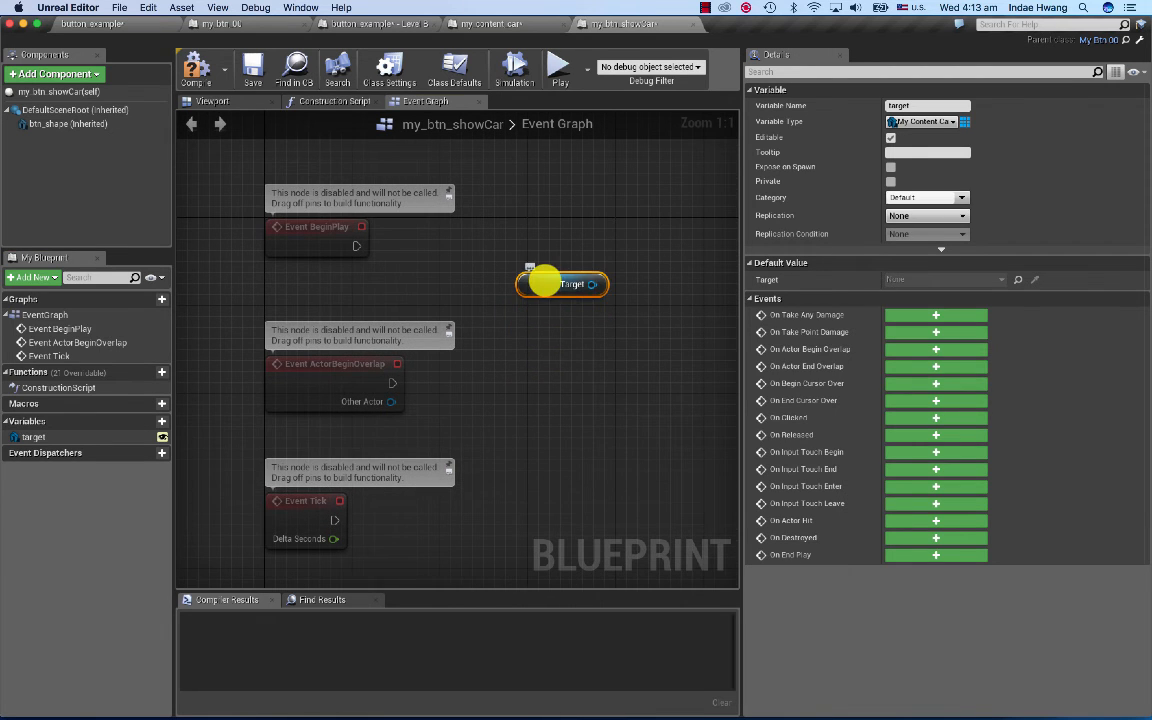
{"action": "left_click", "coordinate": [542, 381]}
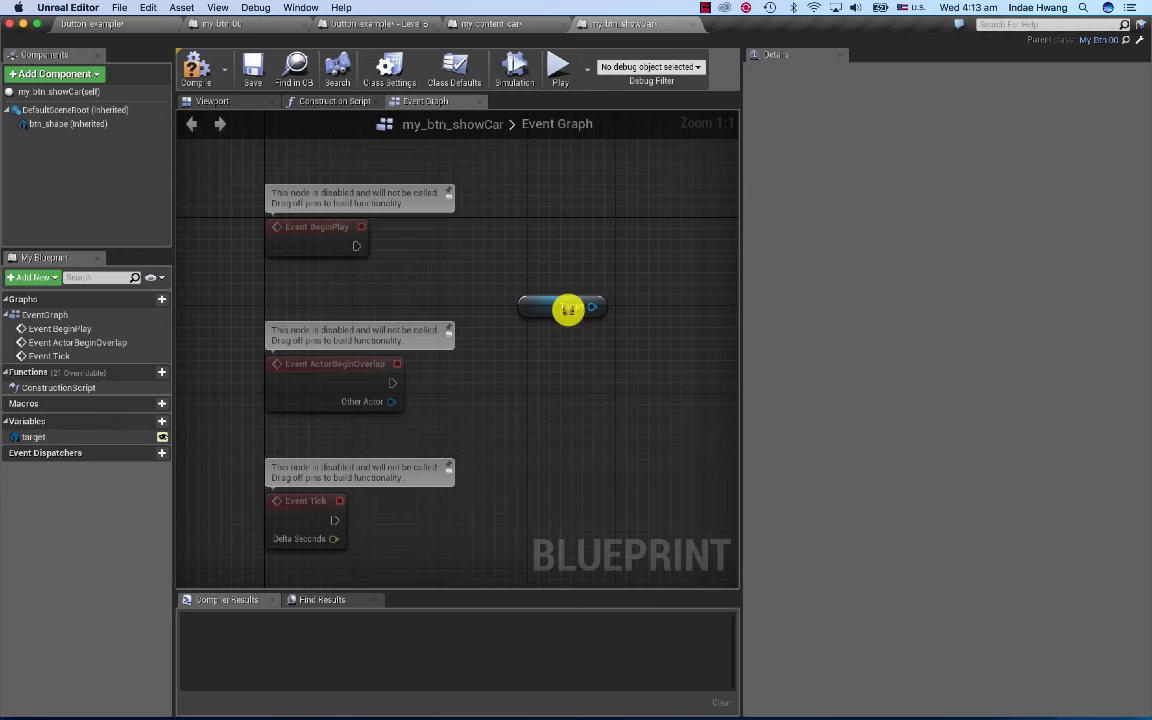
Step: Add an On Clicked event for the inherited btn_shape component to the Event Graph
{"action": "left_click", "coordinate": [237, 104]}
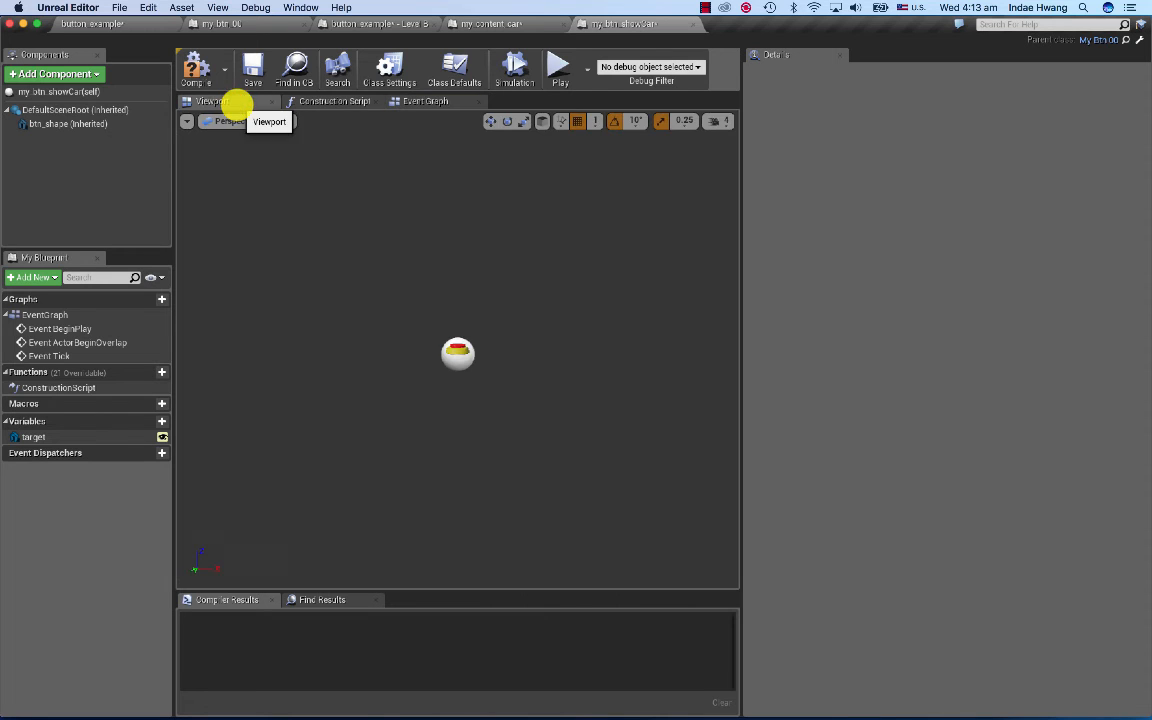
{"action": "left_click", "coordinate": [458, 350]}
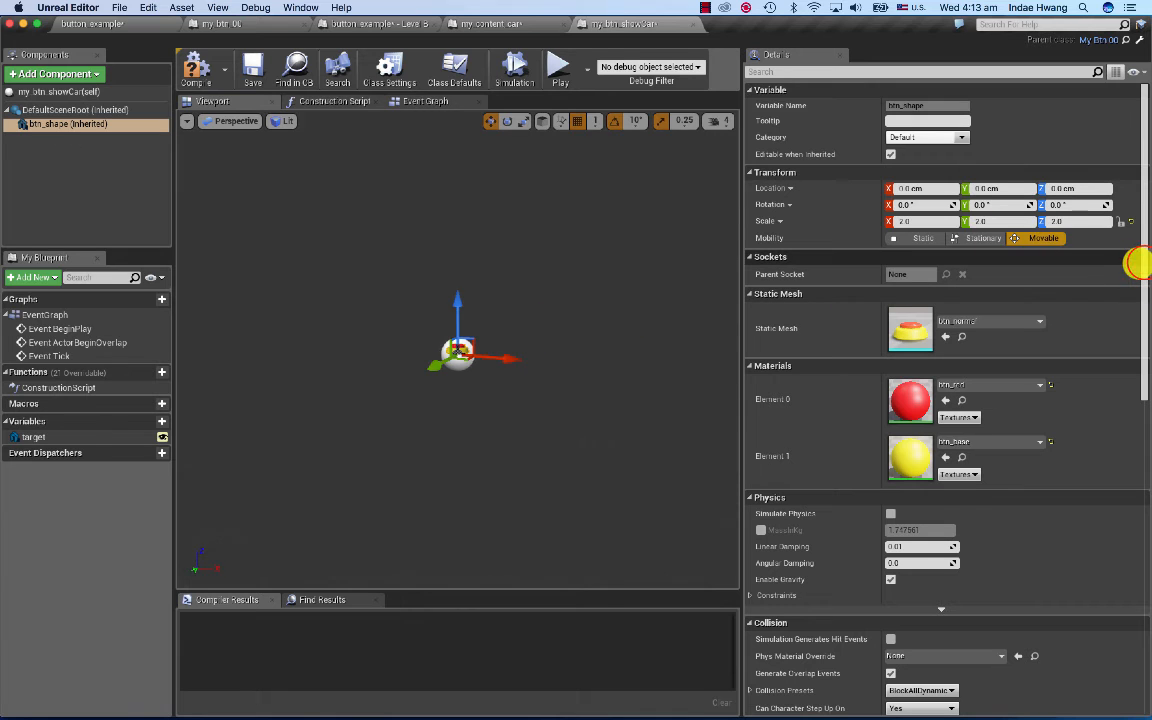
{"action": "left_click_drag", "start_coordinate": [1140, 265], "coordinate": [1134, 549]}
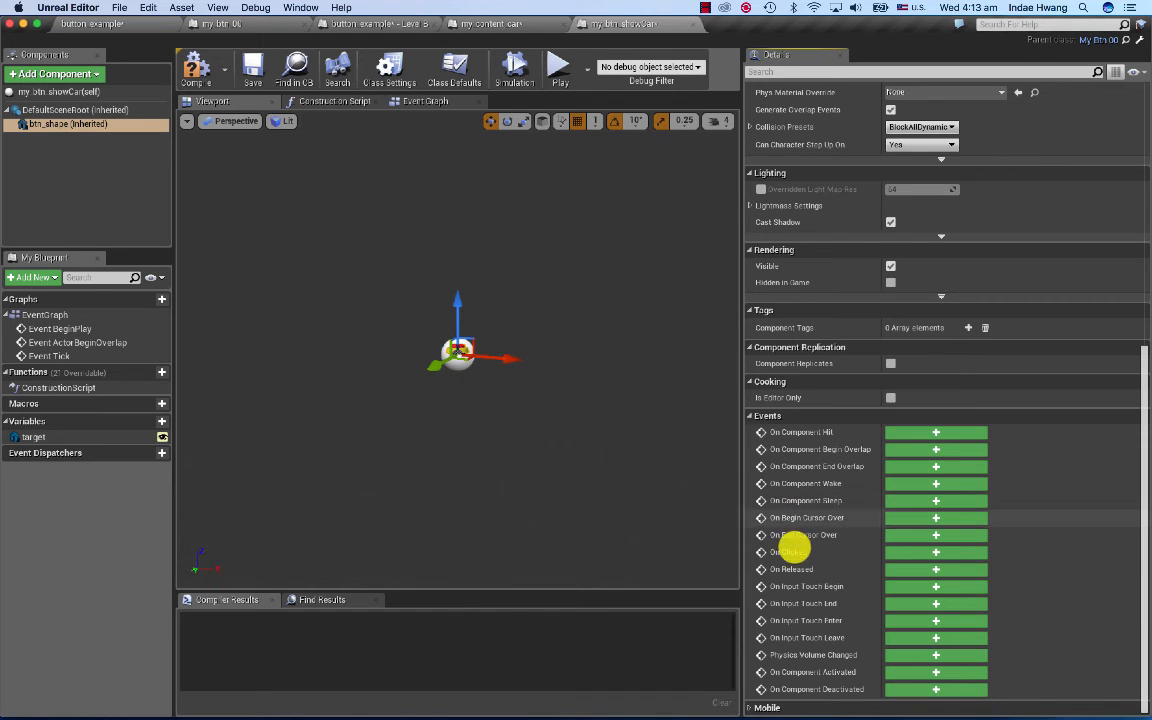
{"action": "left_click", "coordinate": [925, 554]}
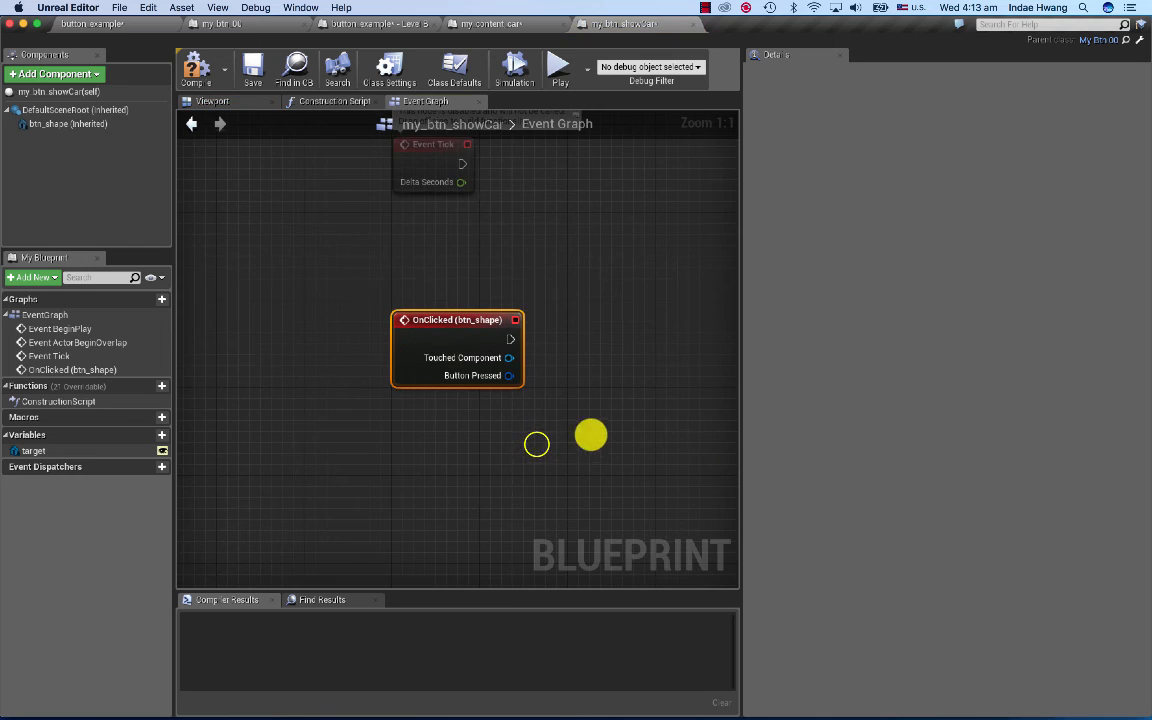
{"action": "right_click_drag", "start_coordinate": [536, 444], "coordinate": [390, 392]}
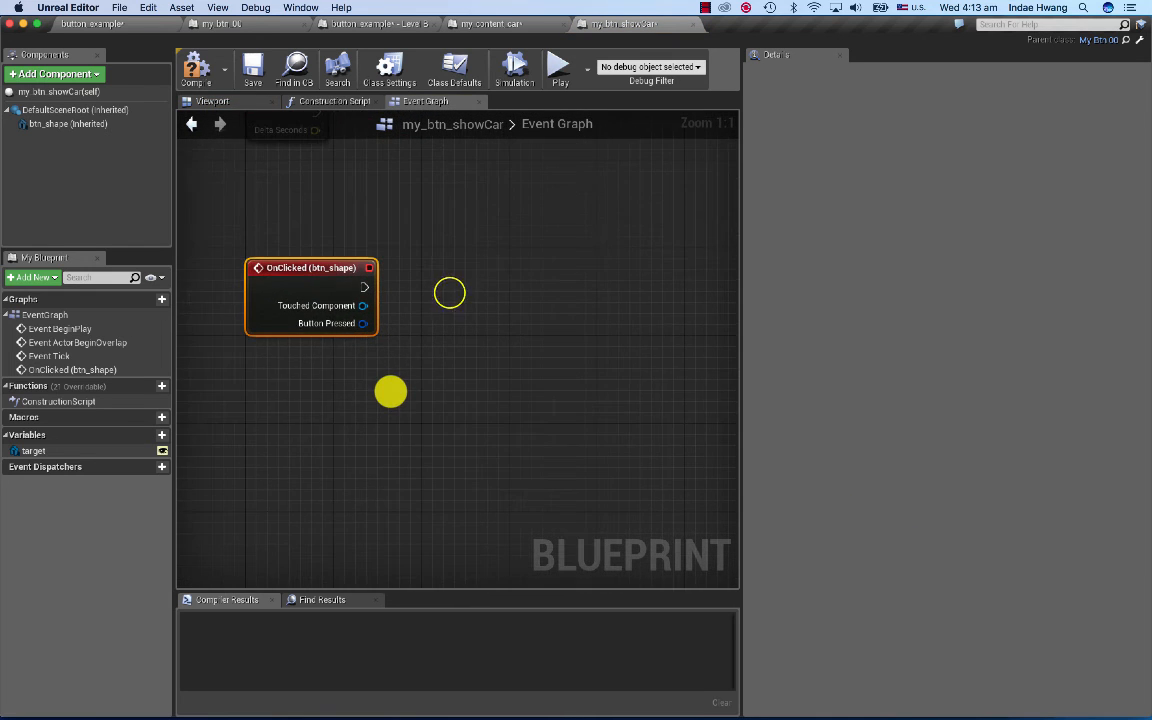
{"action": "right_click_drag", "start_coordinate": [405, 349], "coordinate": [410, 418]}
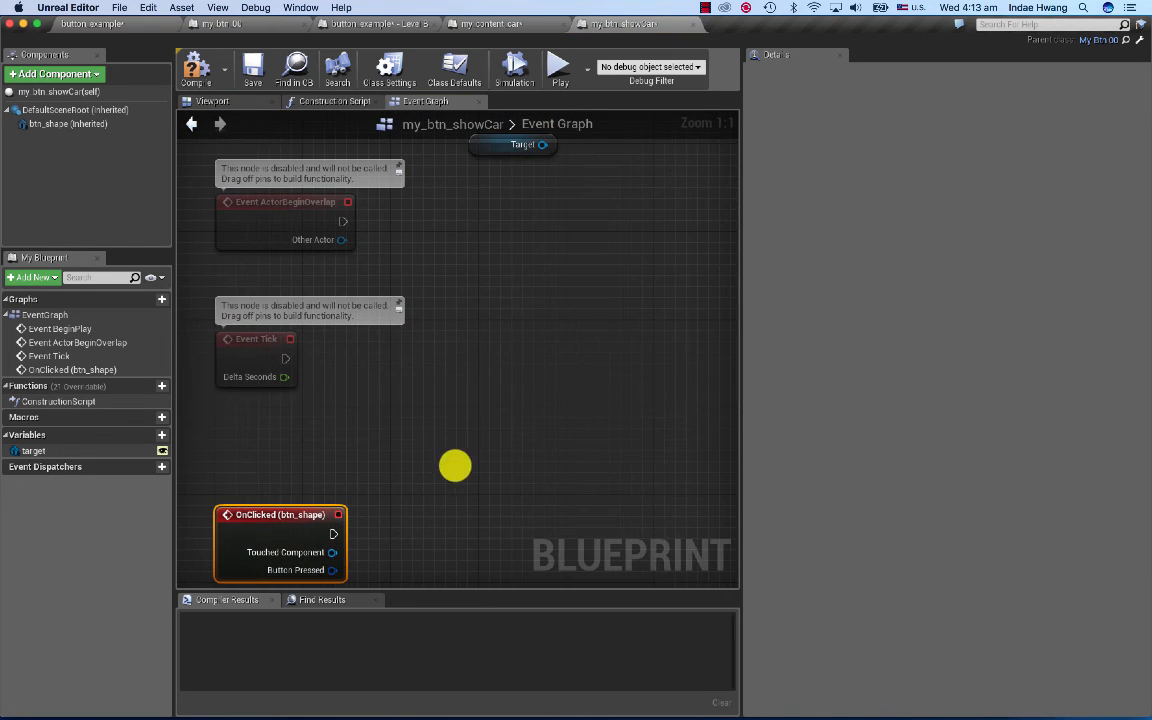
Step: Move the Target getter node down next to the OnClicked (btn_shape) event and align the two nodes
{"action": "left_click_drag", "start_coordinate": [481, 147], "coordinate": [373, 458]}
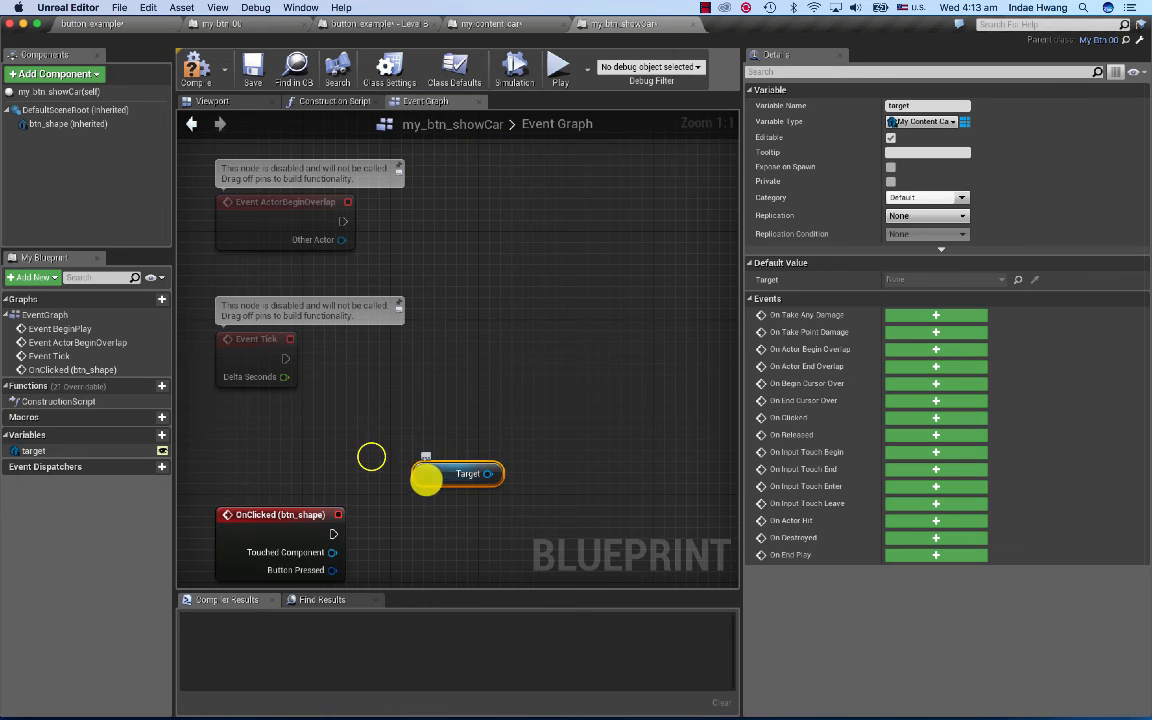
{"action": "right_click_drag", "start_coordinate": [371, 457], "coordinate": [427, 244]}
{"action": "left_click_drag", "start_coordinate": [358, 292], "coordinate": [352, 254]}
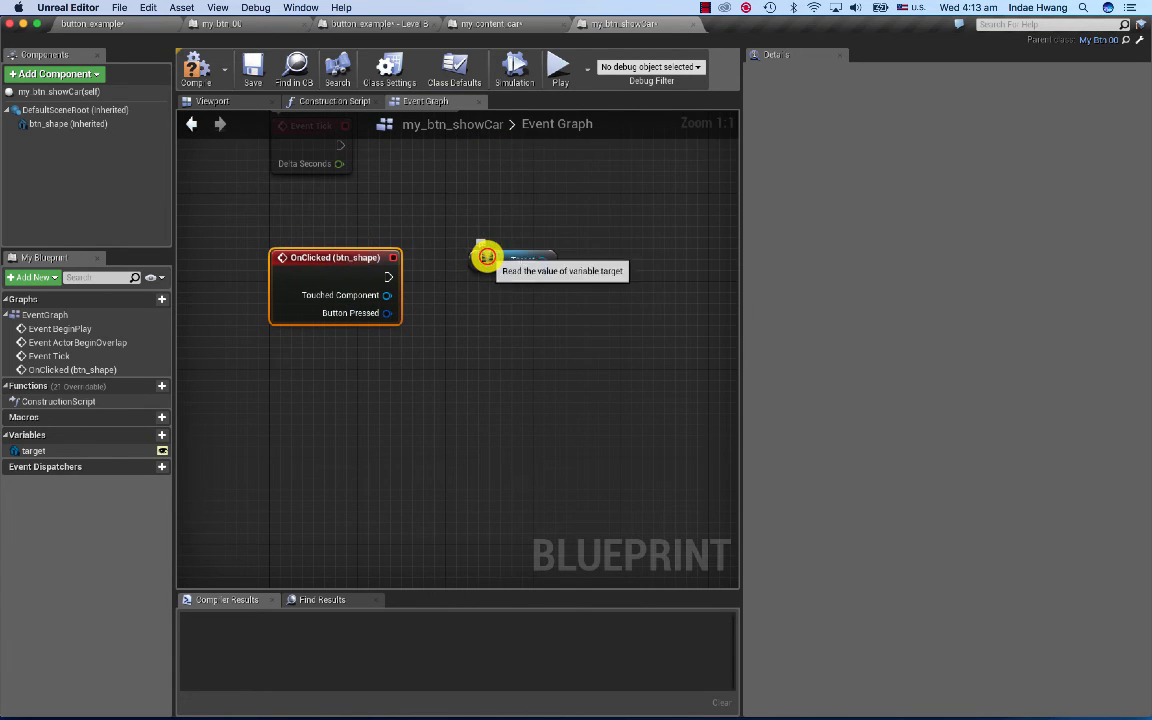
{"action": "left_click_drag", "start_coordinate": [486, 256], "coordinate": [461, 256]}
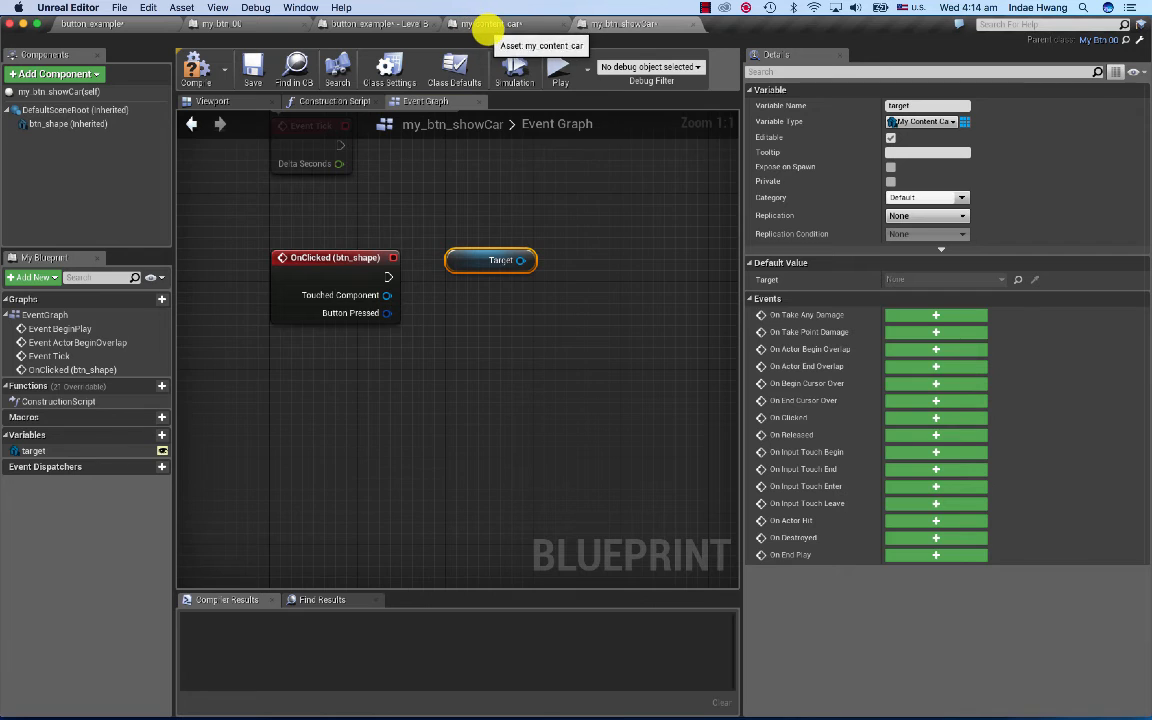
Step: Add a My Show Hide function call from the Target reference so it acts on the car
{"action": "right_click_drag", "start_coordinate": [489, 352], "coordinate": [453, 342]}
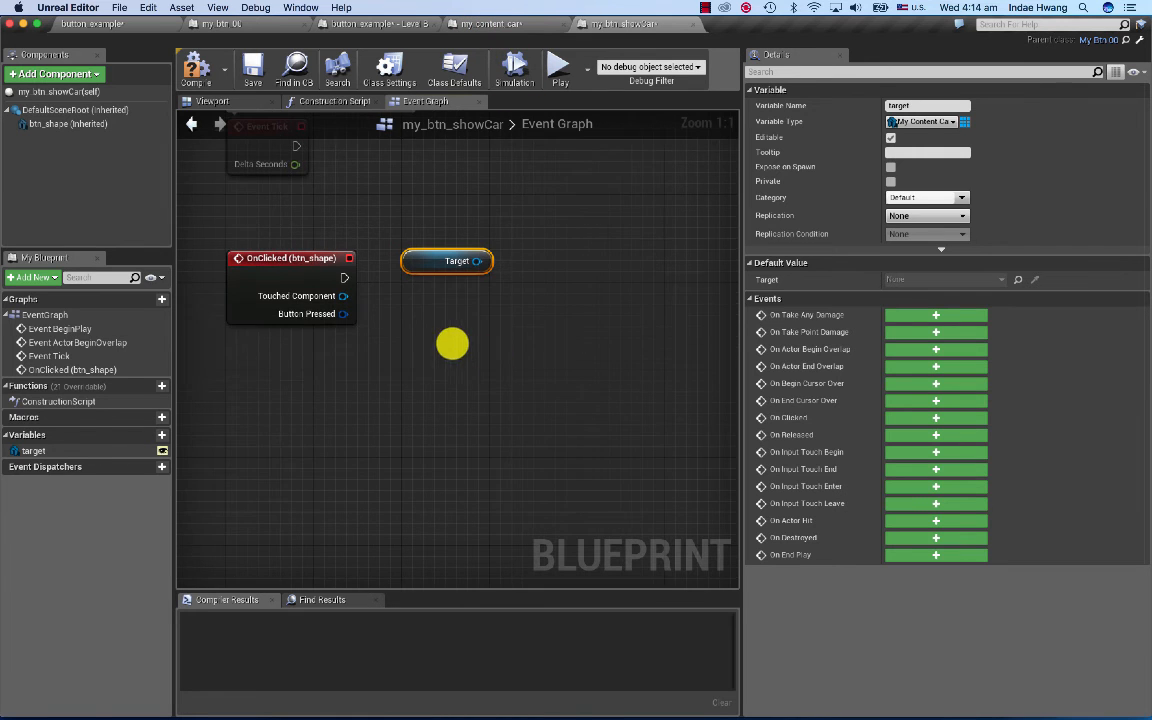
{"action": "left_click_drag", "start_coordinate": [480, 265], "coordinate": [450, 342]}
{"action": "left_click", "coordinate": [479, 297]}
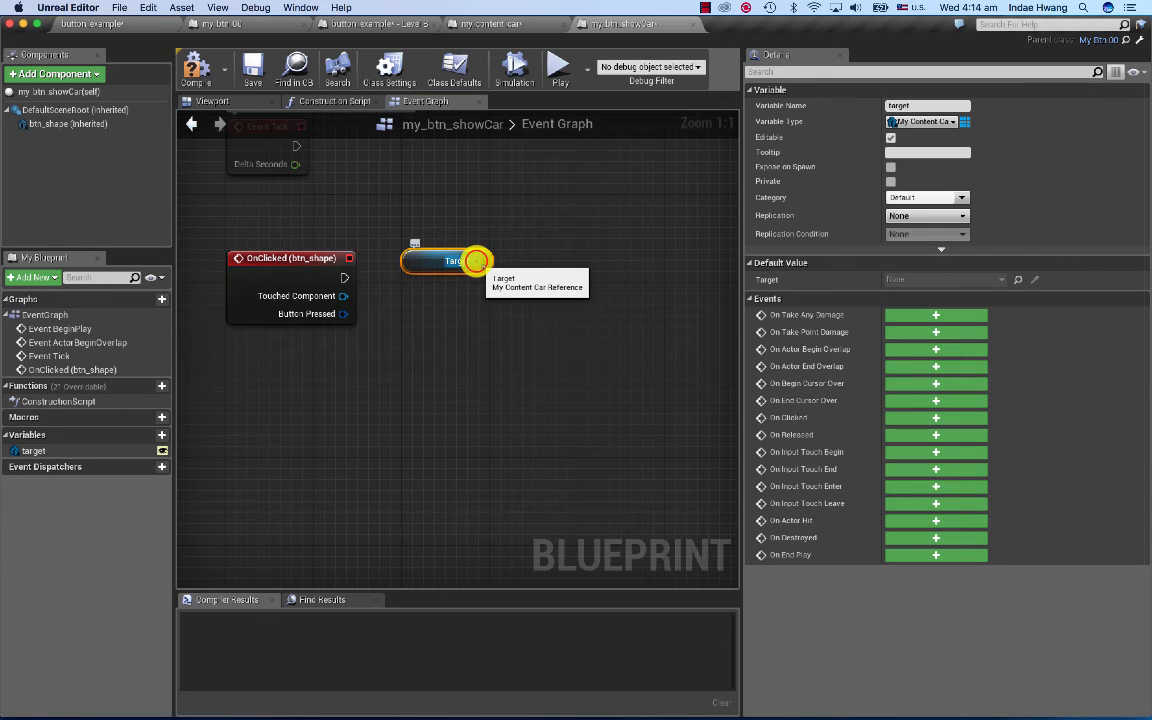
{"action": "left_click_drag", "start_coordinate": [476, 261], "coordinate": [588, 261]}
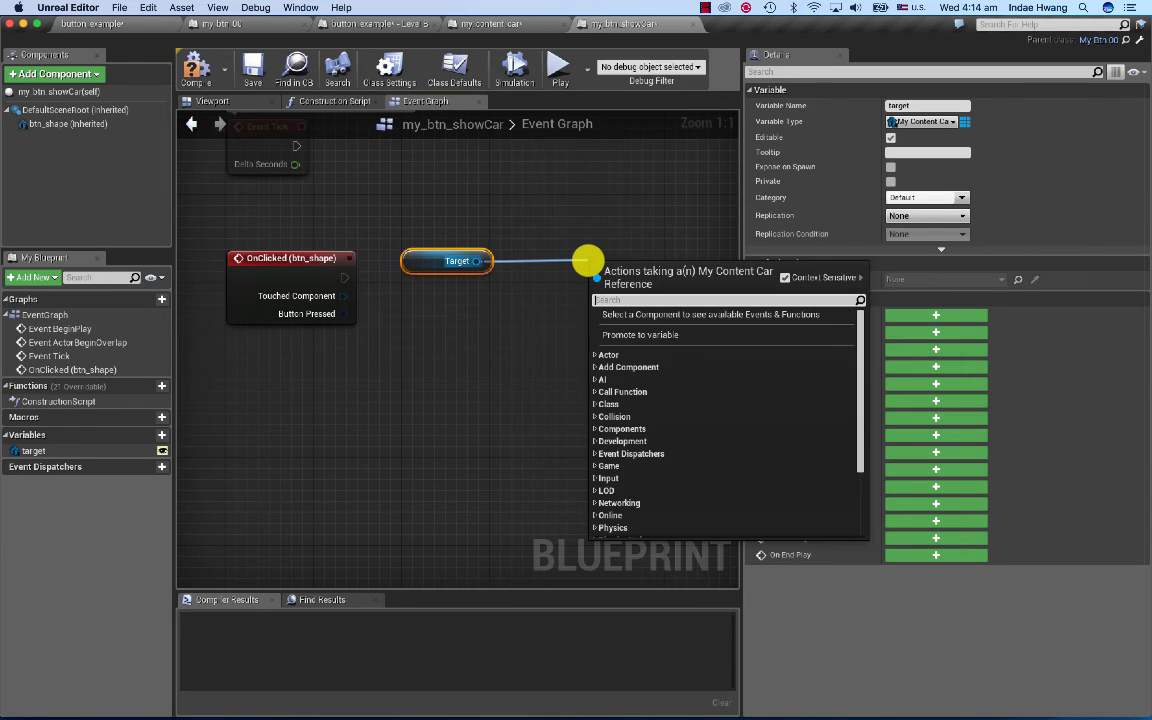
{"action": "type", "text": "se"}
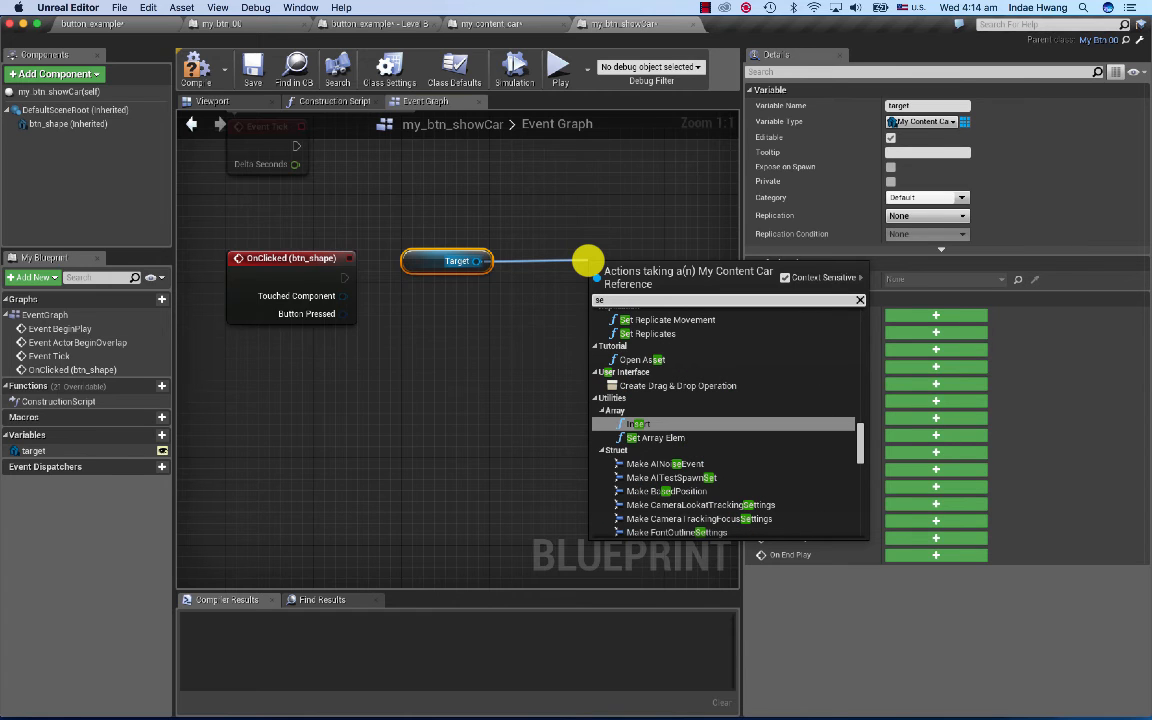
{"action": "key", "text": "BackSpace"}
{"action": "key", "text": "BackSpace"}
{"action": "type", "text": "sho"}
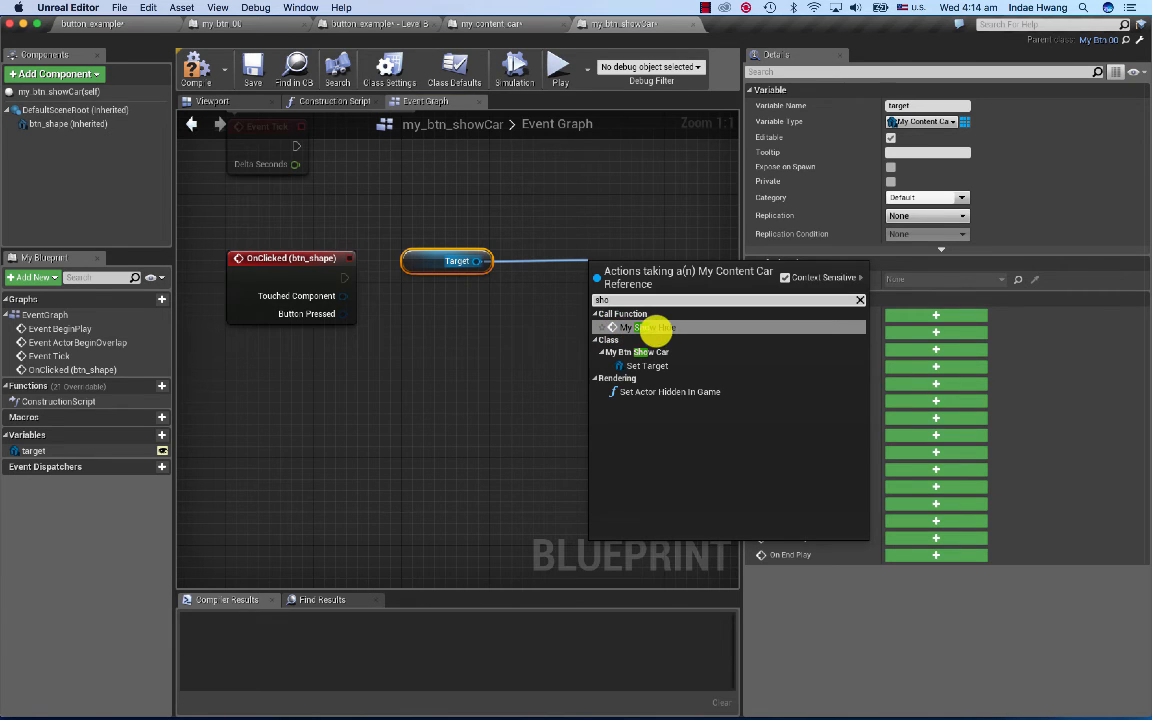
{"action": "left_click", "coordinate": [655, 328]}
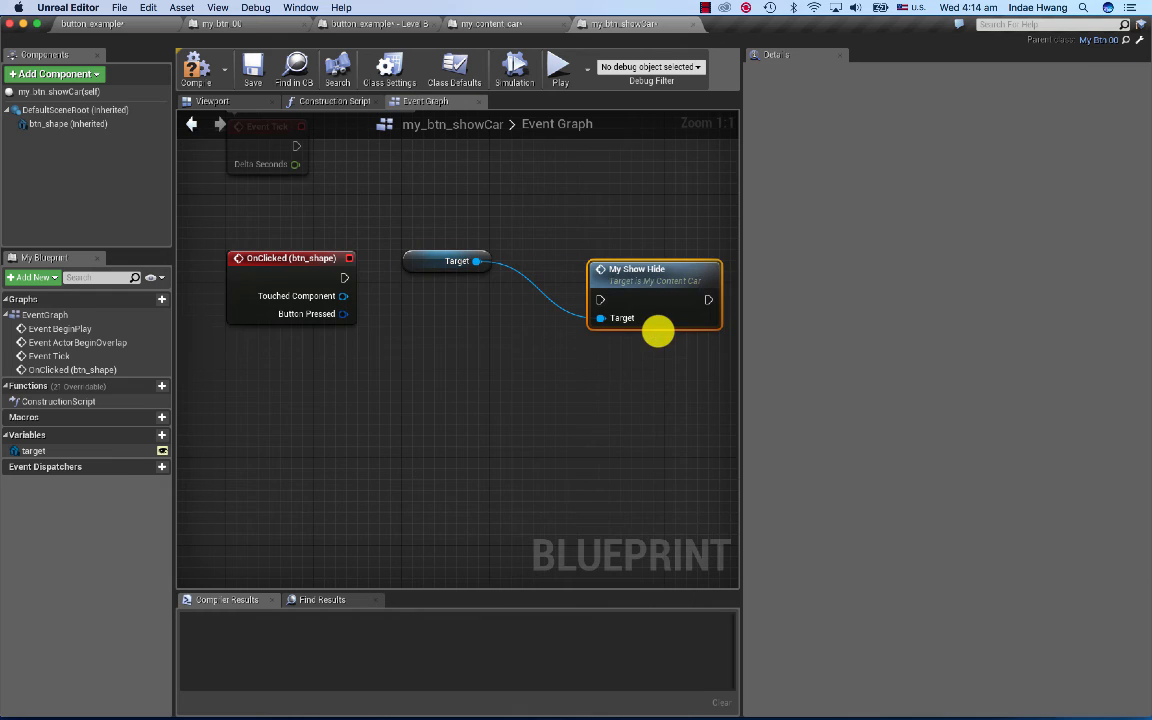
Step: Rearrange the nodes, connect the OnClicked (btn_shape) execution output to My Show Hide, and compile the Blueprint
{"action": "left_click_drag", "start_coordinate": [643, 288], "coordinate": [635, 245]}
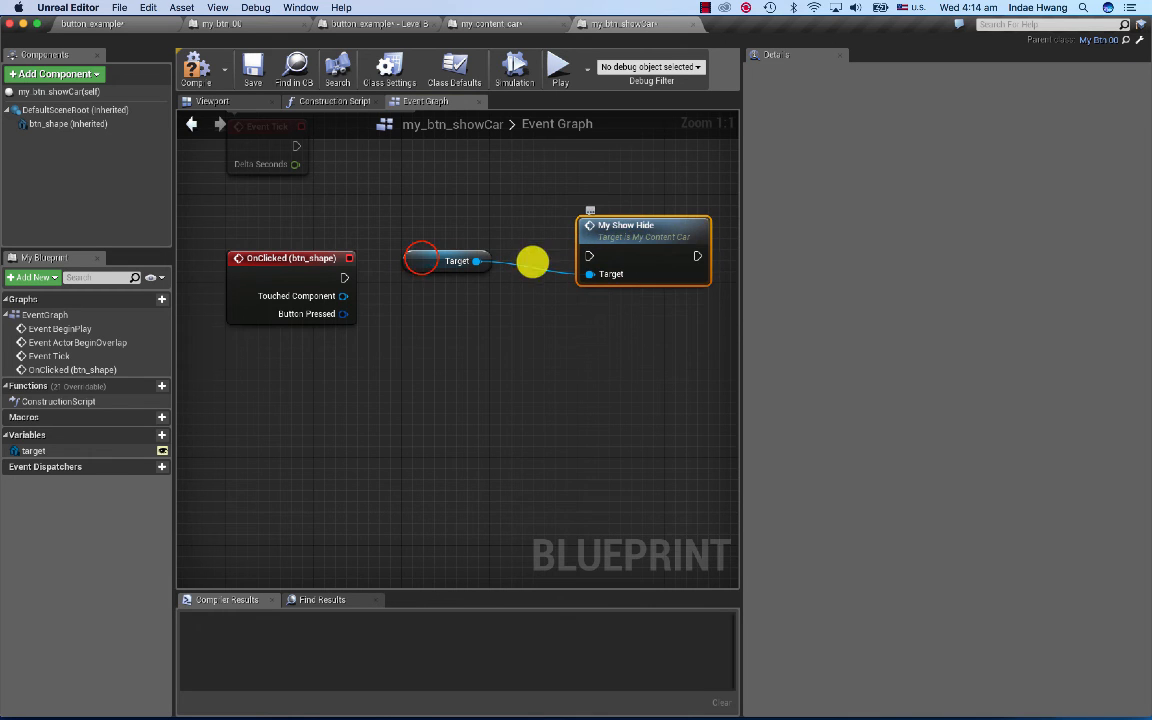
{"action": "left_click_drag", "start_coordinate": [419, 257], "coordinate": [419, 341]}
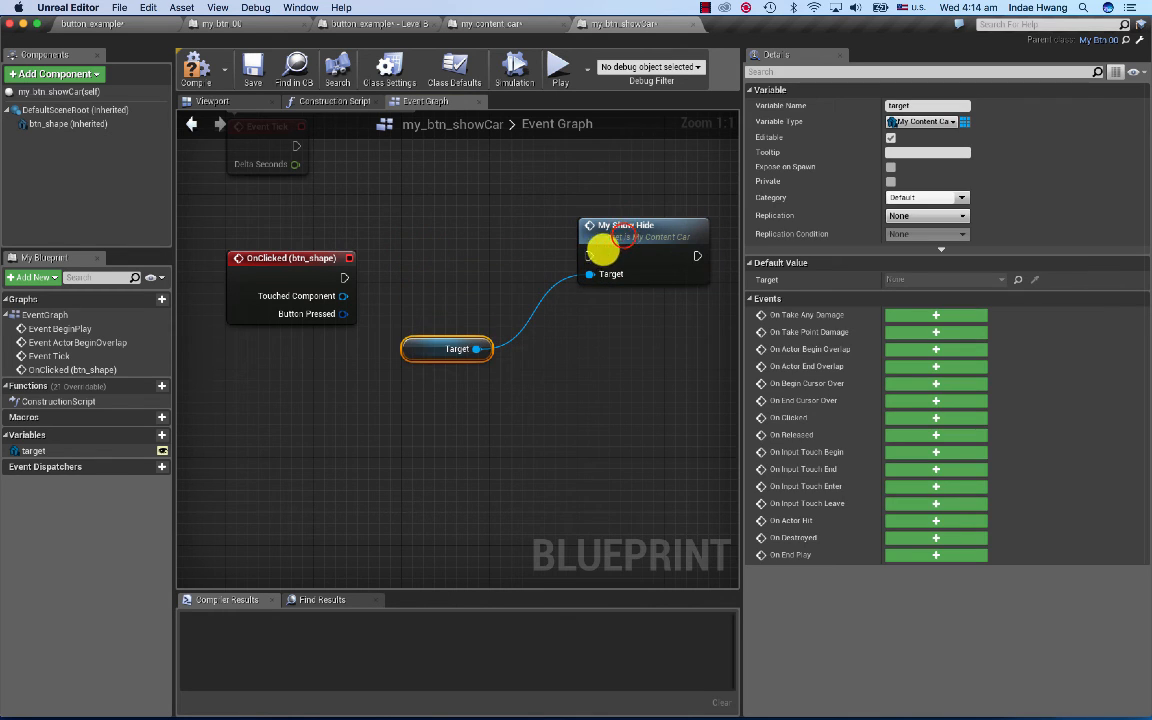
{"action": "left_click_drag", "start_coordinate": [597, 245], "coordinate": [583, 289]}
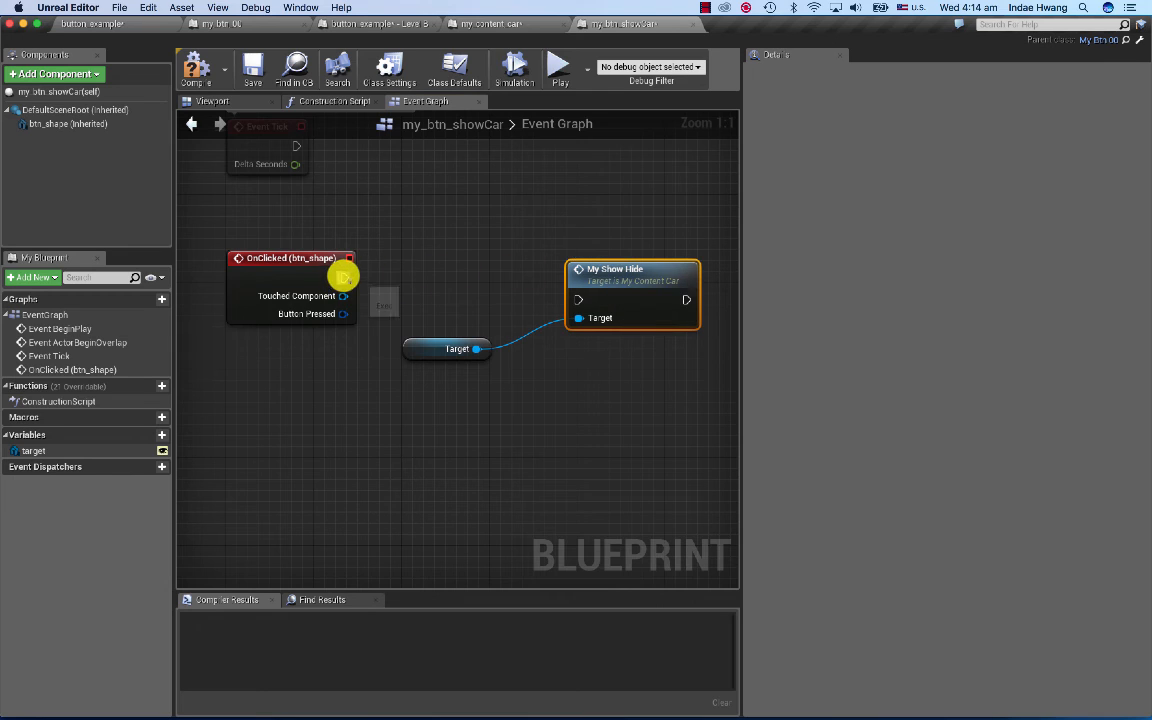
{"action": "left_click_drag", "start_coordinate": [344, 277], "coordinate": [562, 248]}
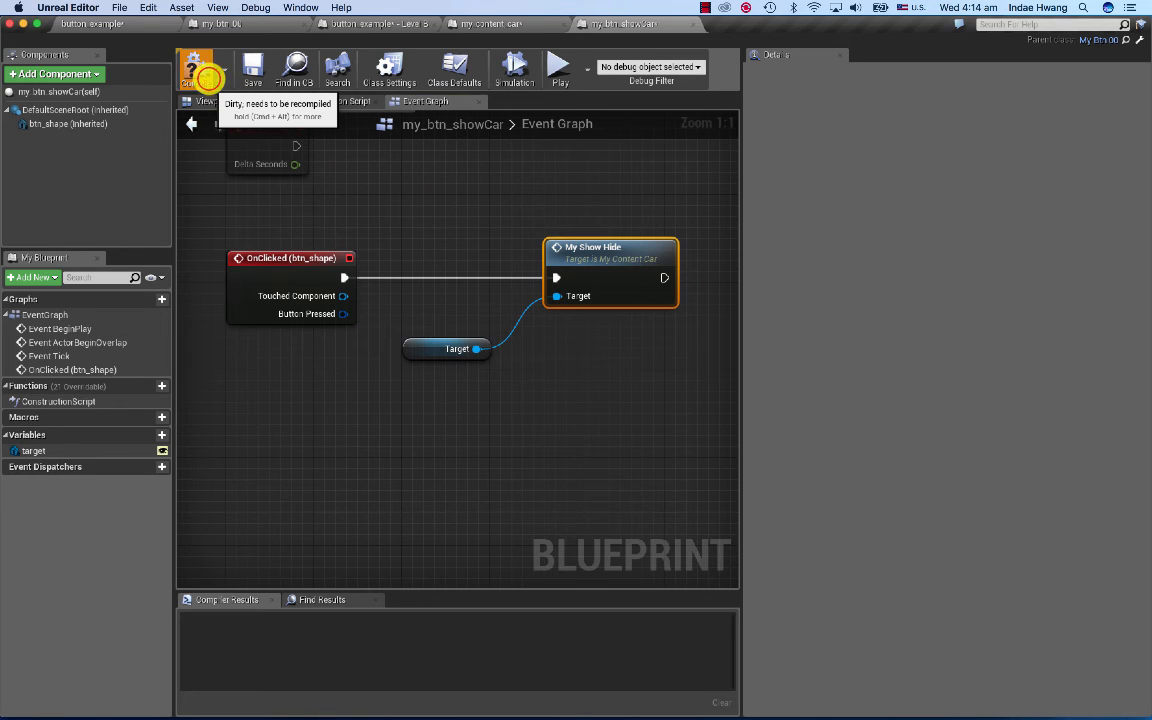
{"action": "left_click", "coordinate": [208, 77]}
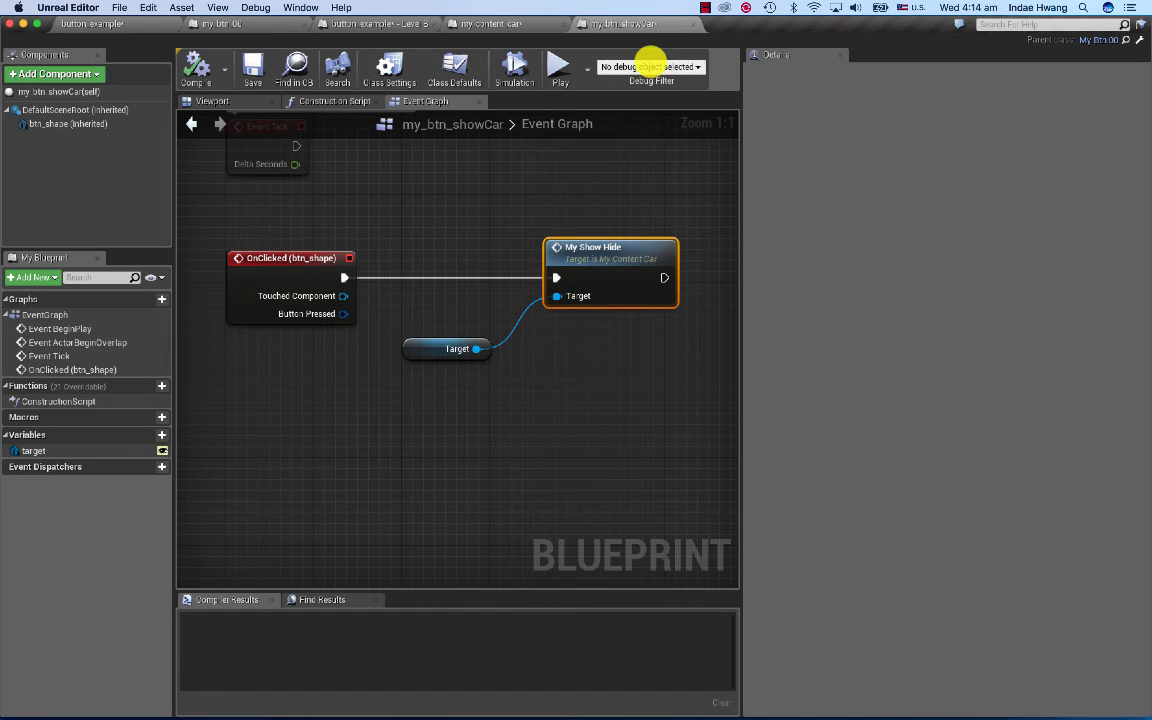
Step: Place an instance of my_btn_showCar on the floor of the button_example level at about X -102, Y -28, Z 20 cm
{"action": "left_click", "coordinate": [100, 24]}
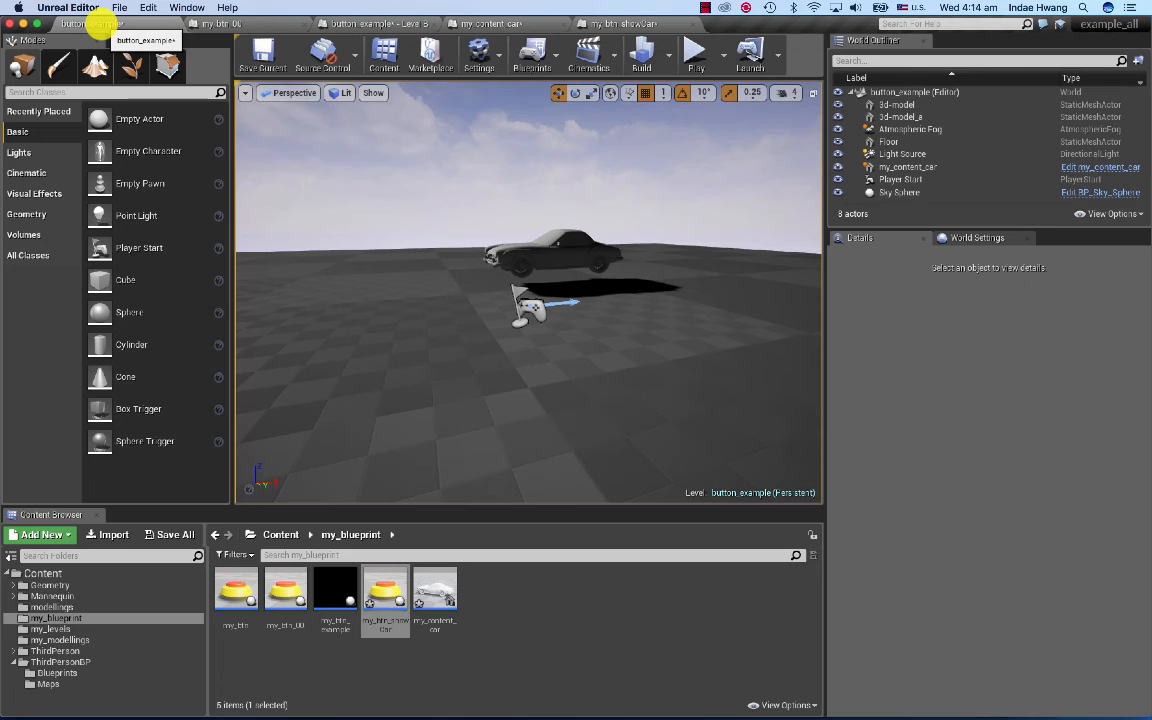
{"action": "left_click", "coordinate": [530, 659]}
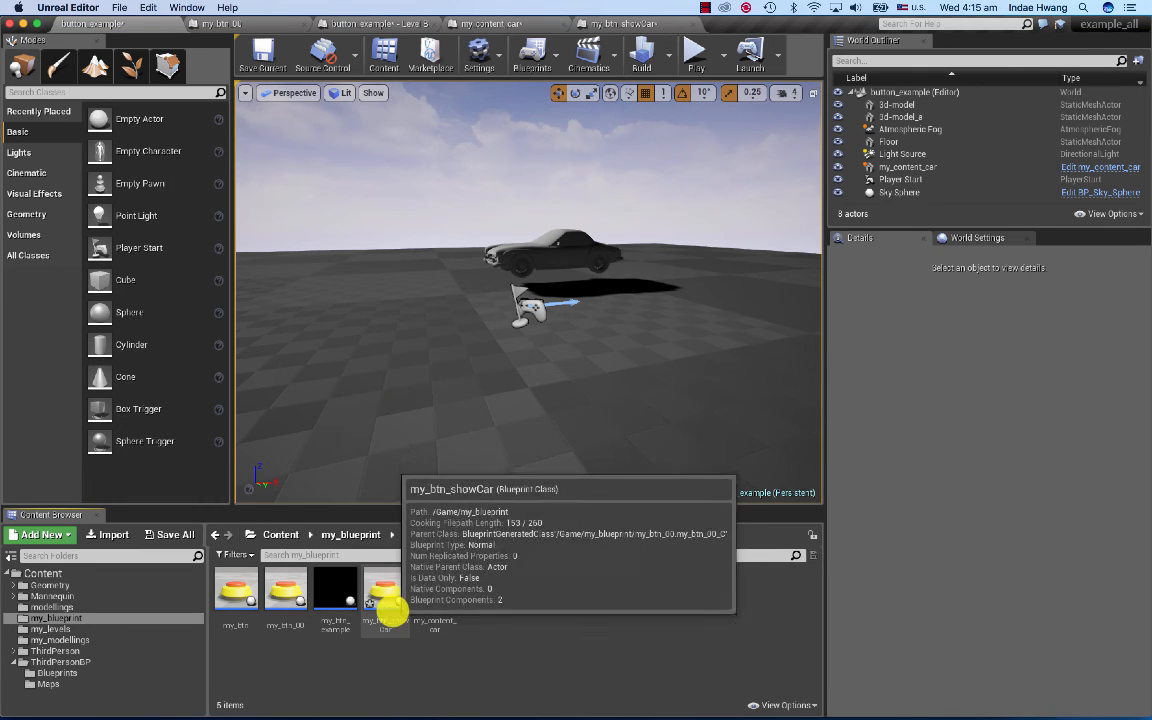
{"action": "left_click", "coordinate": [396, 633]}
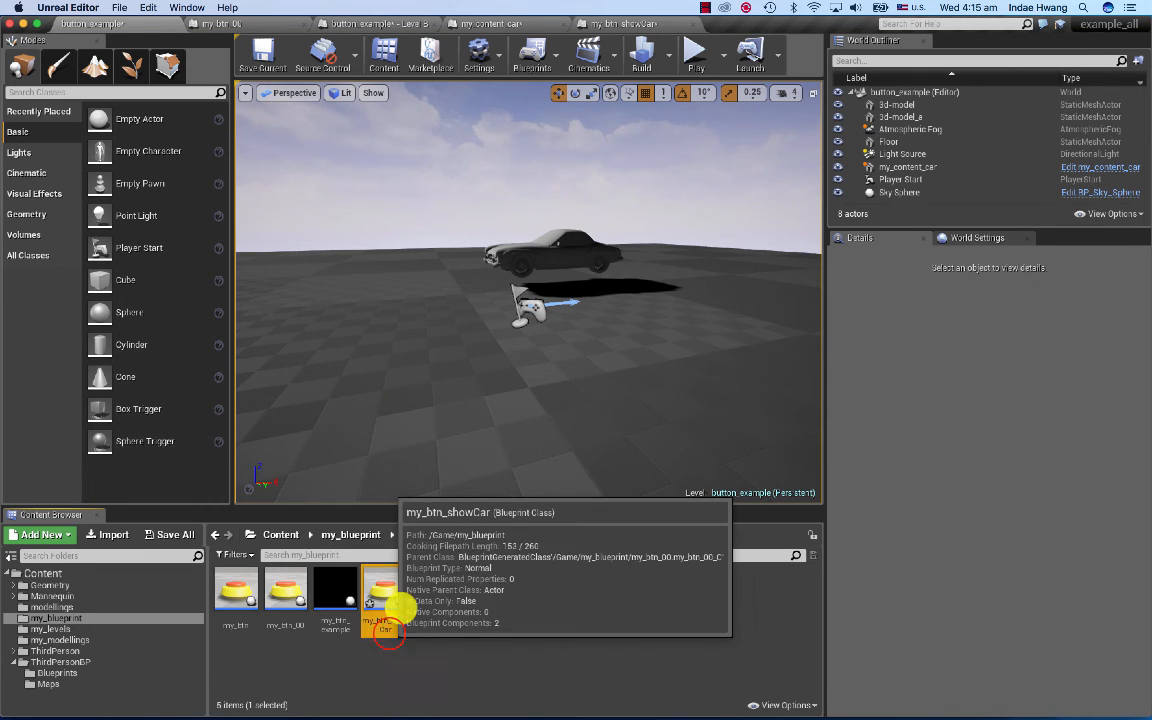
{"action": "left_click_drag", "start_coordinate": [390, 628], "coordinate": [430, 388]}
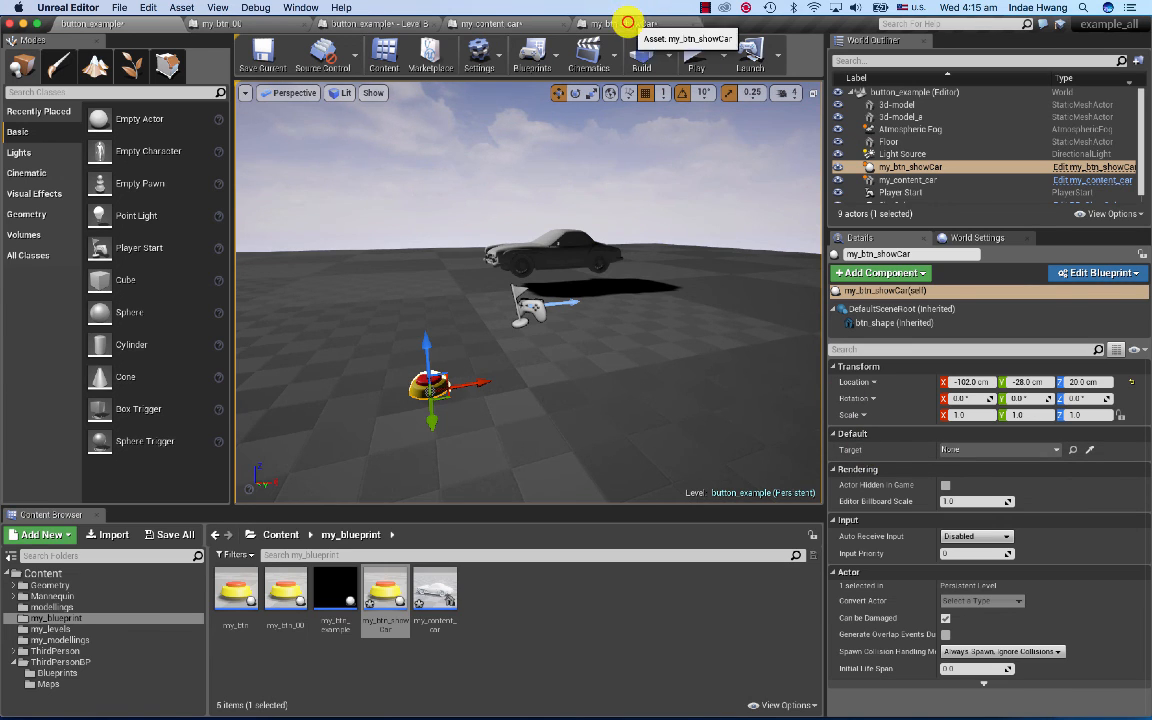
Step: Assign the my_content_car actor from the scene as the Target of the placed my_btn_showCar instance in the button_example level
{"action": "left_click", "coordinate": [625, 22]}
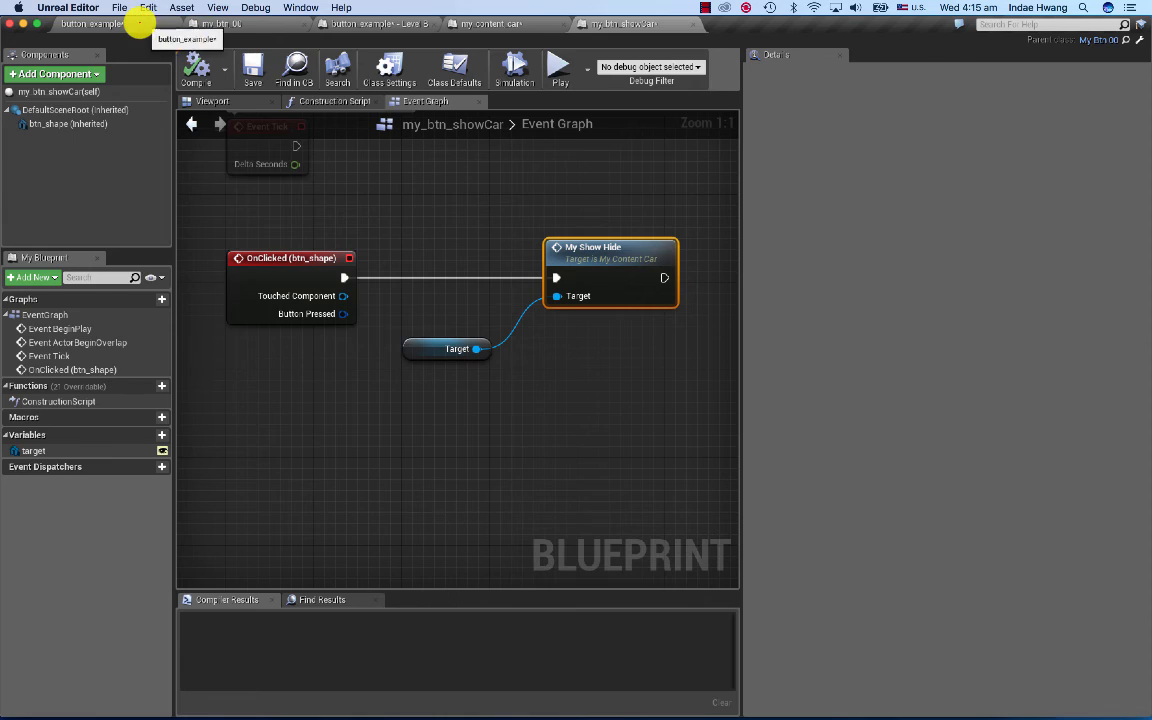
{"action": "left_click", "coordinate": [128, 22]}
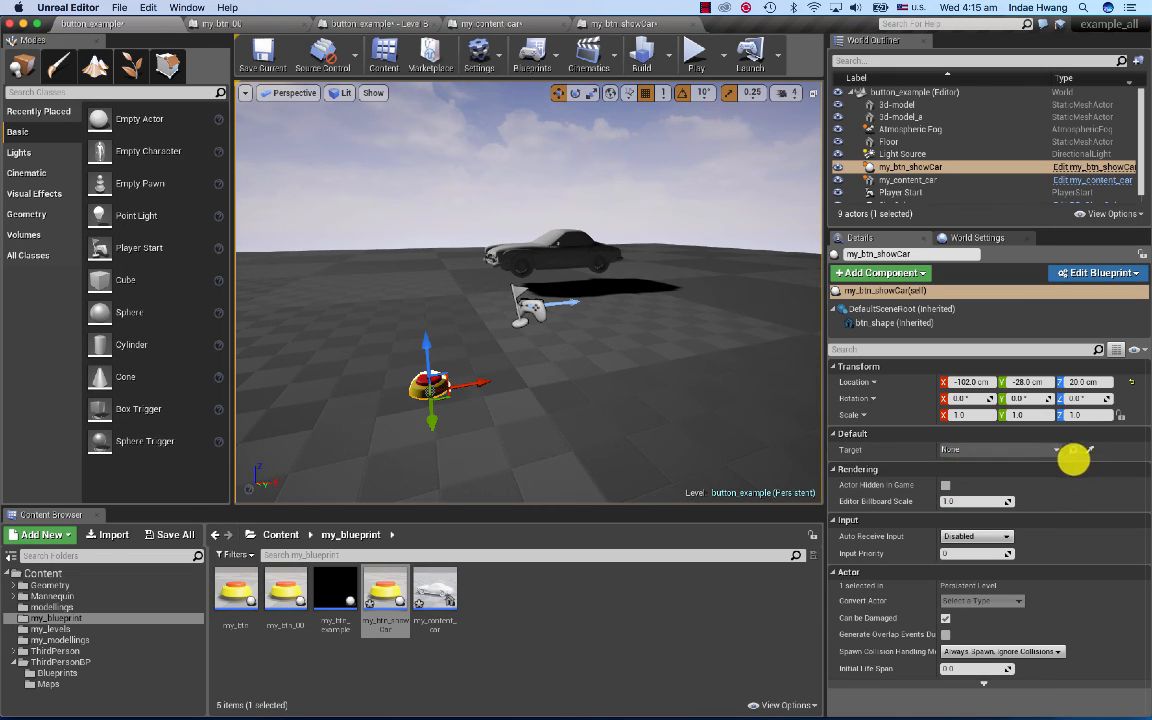
{"action": "left_click", "coordinate": [1059, 449]}
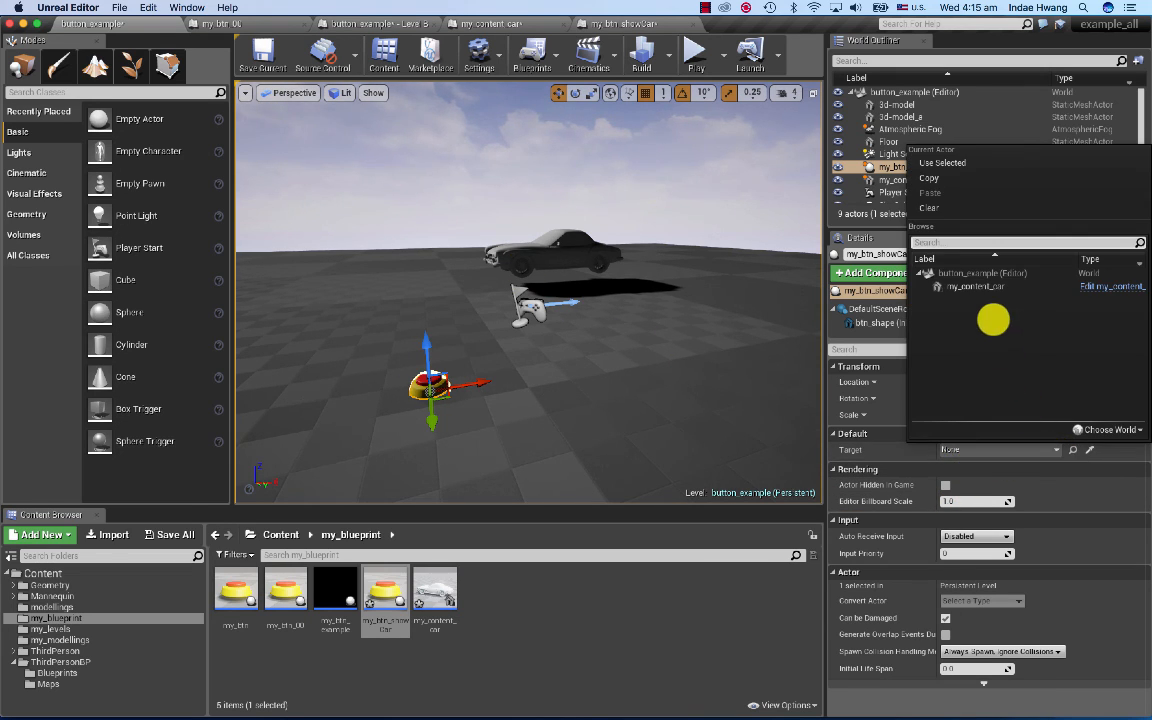
{"action": "left_click", "coordinate": [1069, 478]}
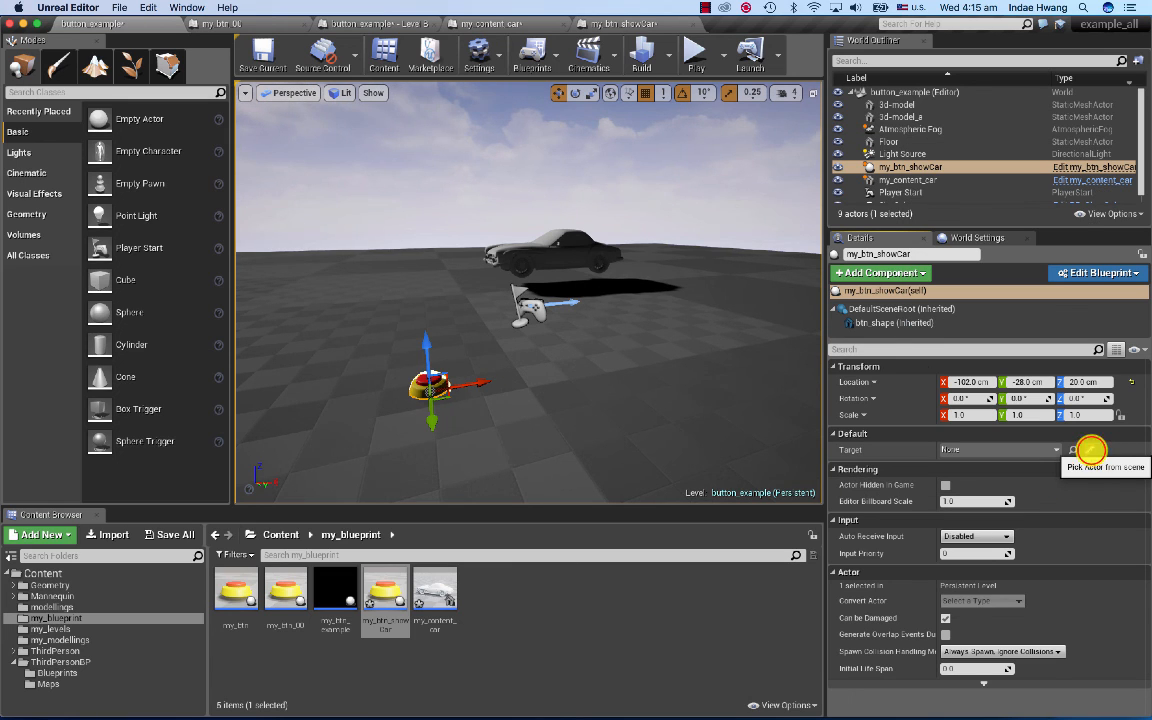
{"action": "left_click", "coordinate": [1090, 449]}
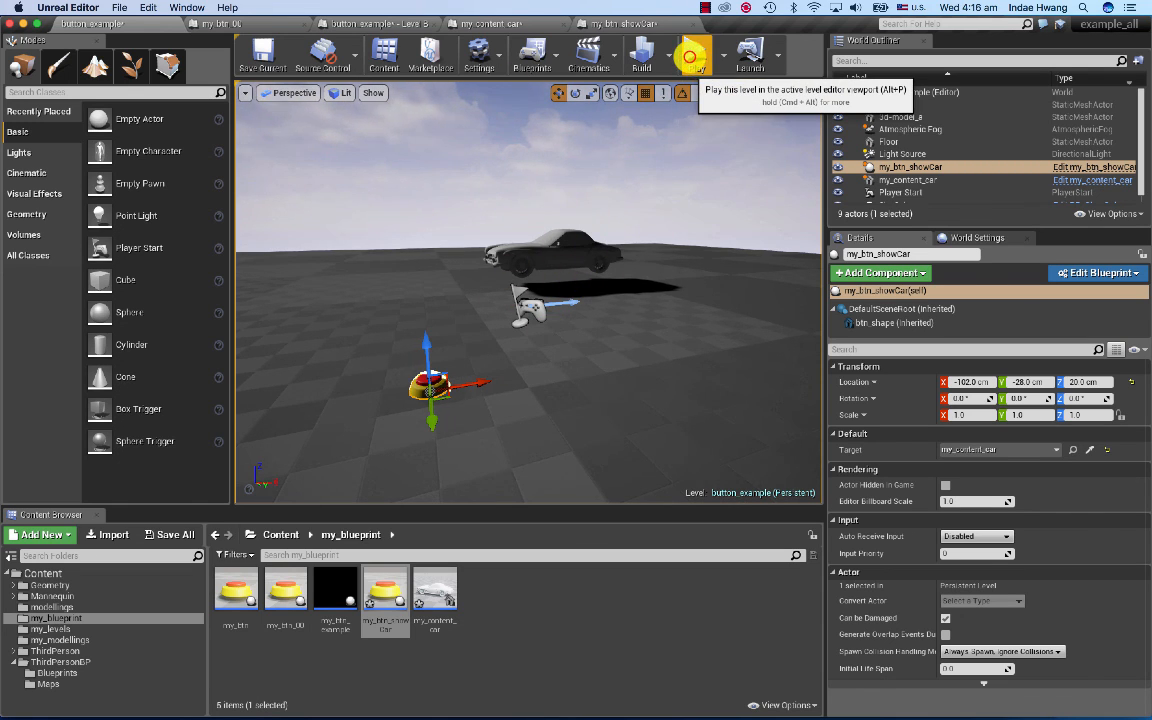
Step: Play the level, trigger the red button several times to test showing and hiding the car, and end the play session
{"action": "left_click", "coordinate": [690, 55]}
{"action": "left_click", "coordinate": [614, 382]}
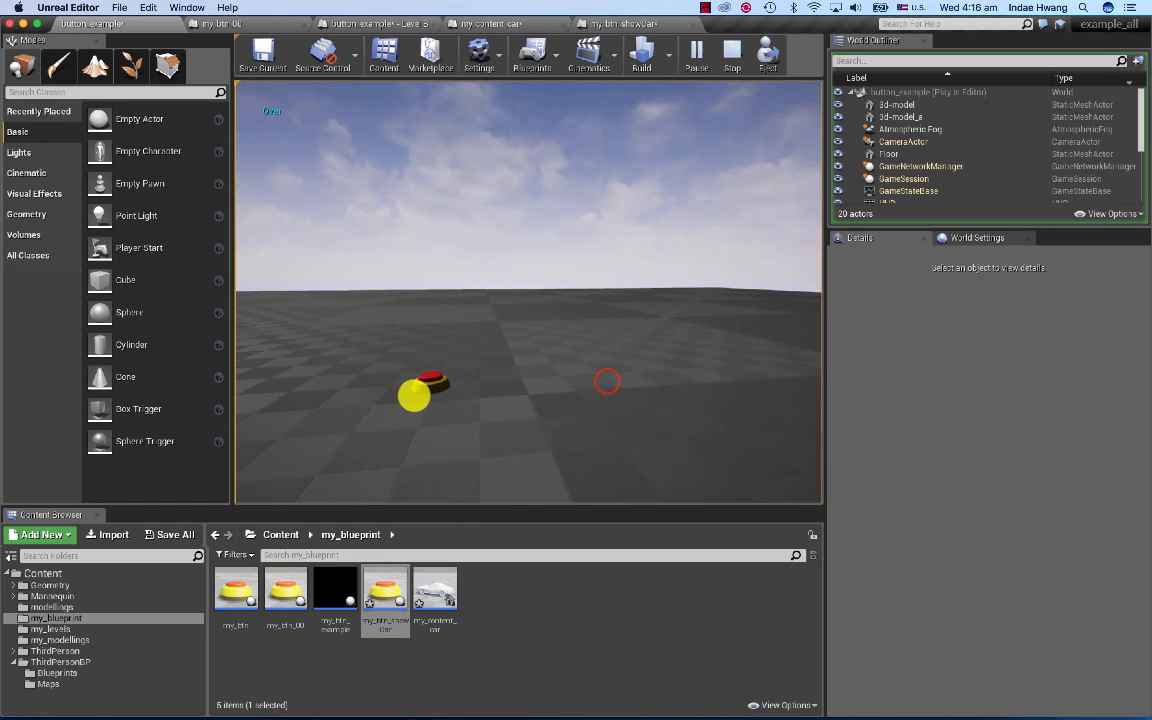
{"action": "left_click_drag", "start_coordinate": [594, 386], "coordinate": [332, 411]}
{"action": "left_click", "coordinate": [545, 343]}
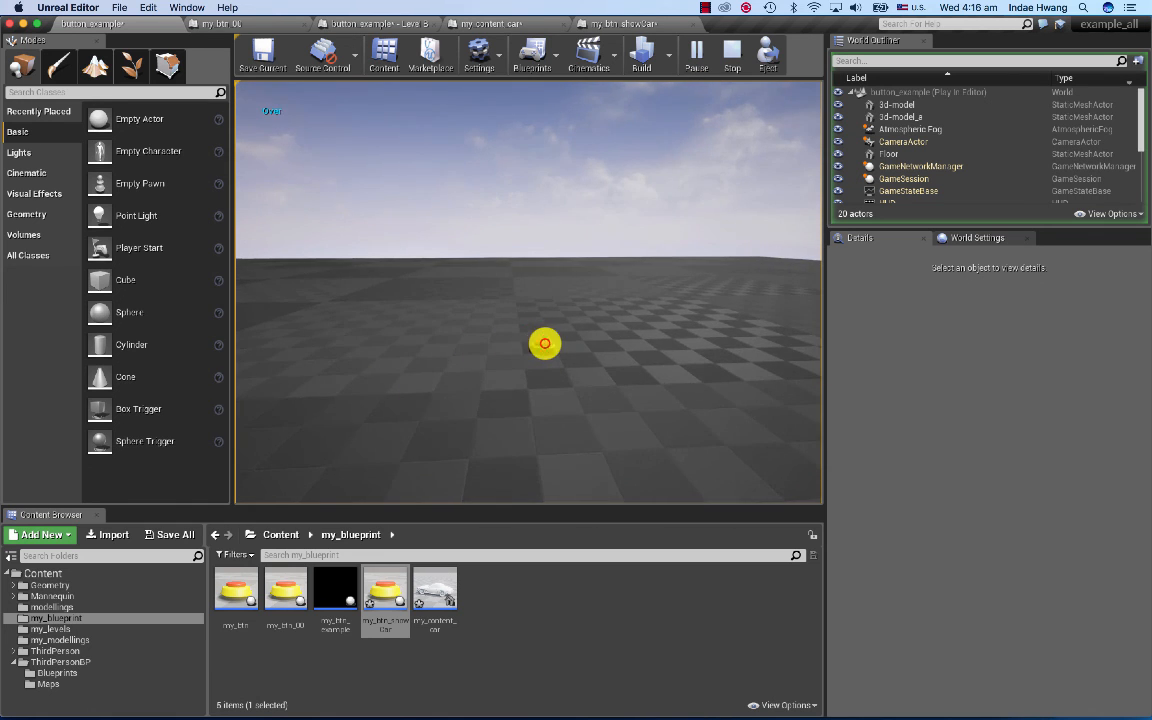
{"action": "left_click_drag", "start_coordinate": [492, 382], "coordinate": [391, 383]}
{"action": "left_click_drag", "start_coordinate": [515, 404], "coordinate": [717, 347]}
{"action": "left_click_drag", "start_coordinate": [521, 403], "coordinate": [478, 429]}
{"action": "left_click", "coordinate": [423, 408]}
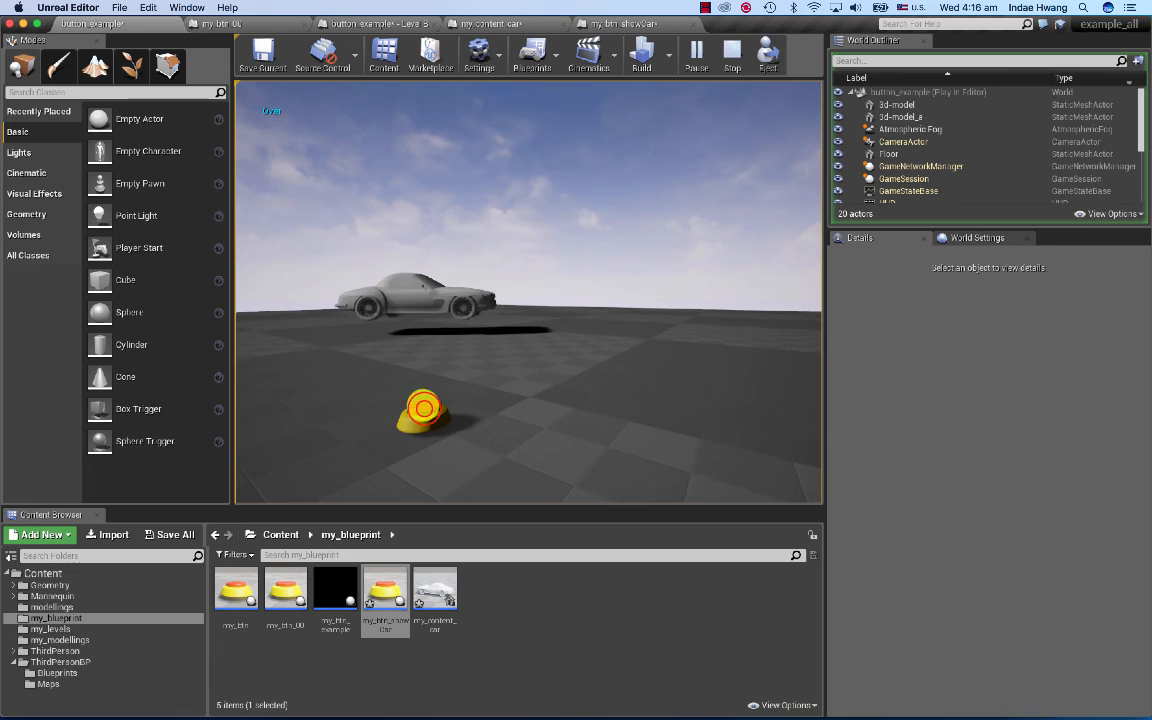
{"action": "left_click", "coordinate": [424, 408]}
{"action": "left_click", "coordinate": [424, 408]}
{"action": "left_click", "coordinate": [424, 408]}
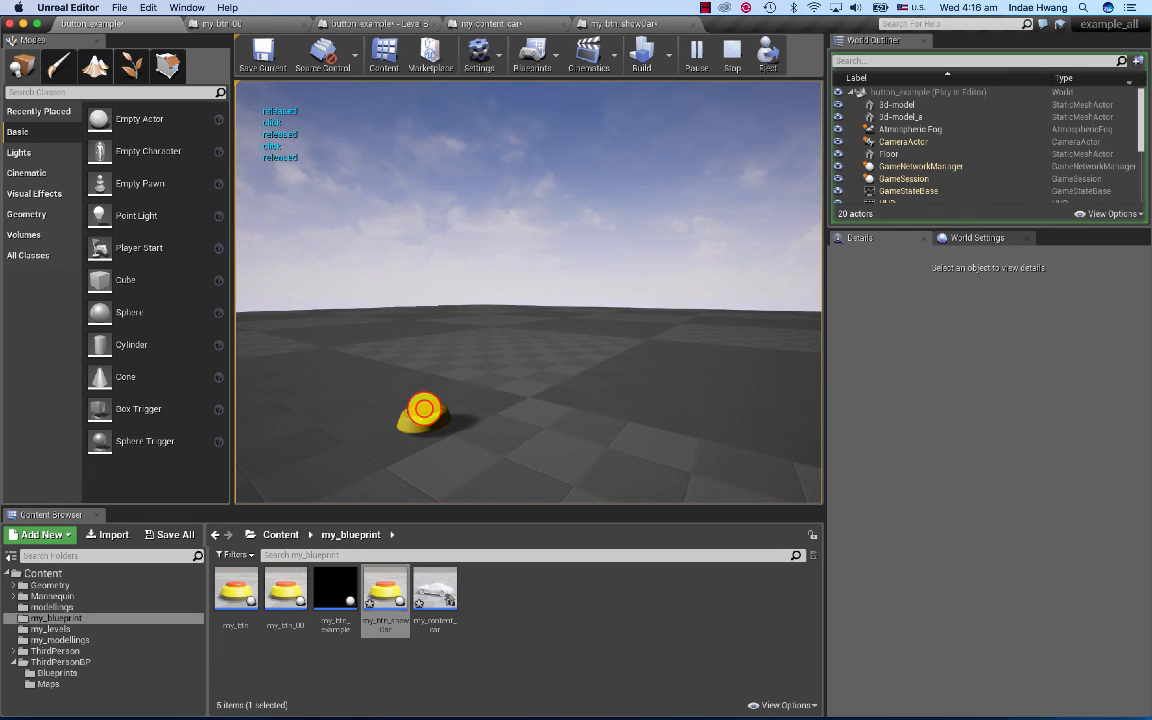
{"action": "left_click_drag", "start_coordinate": [537, 393], "coordinate": [445, 424]}
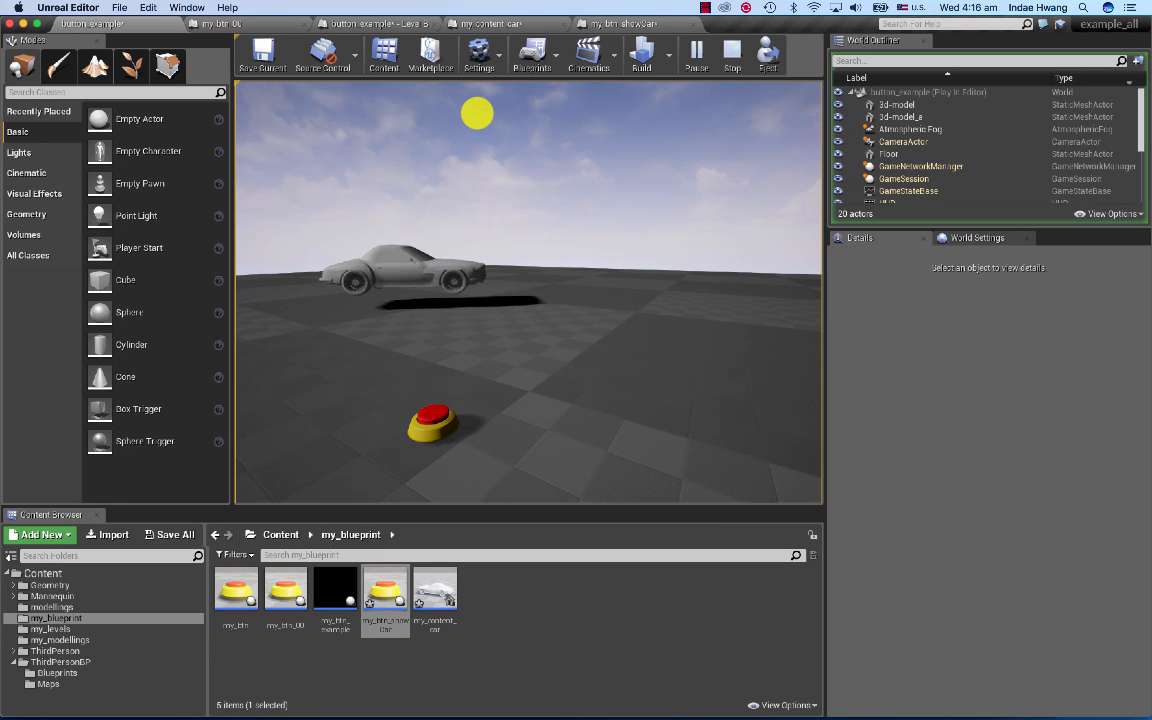
{"action": "key", "text": "Escape"}
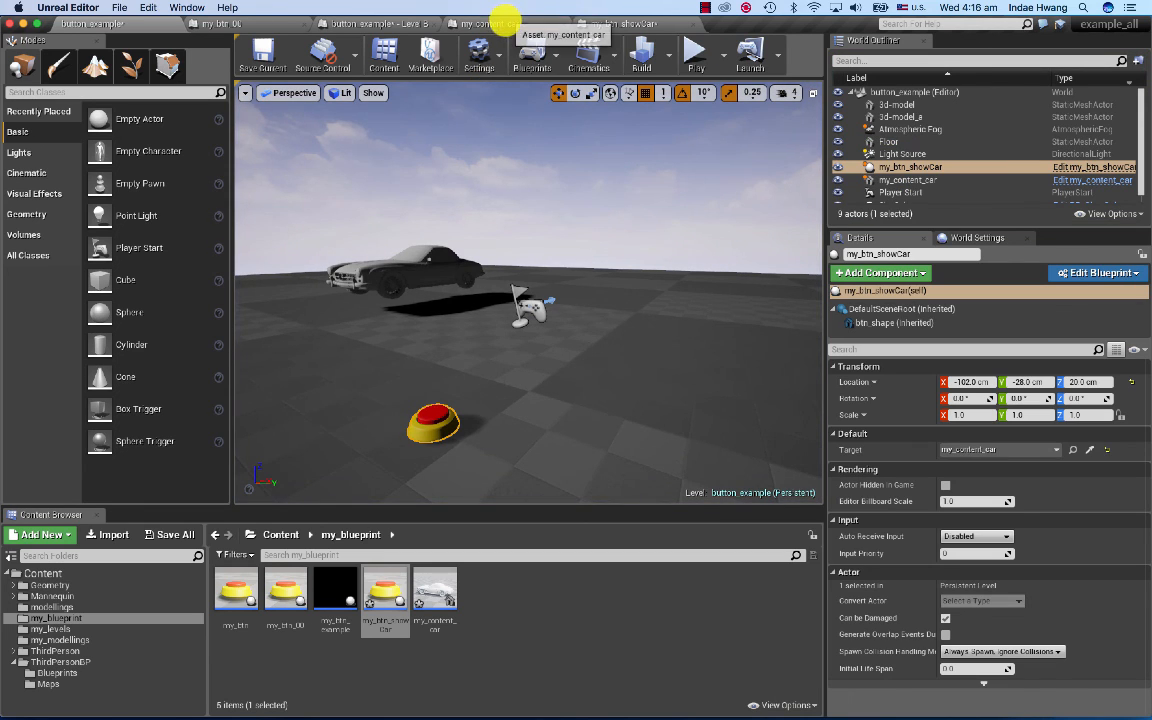